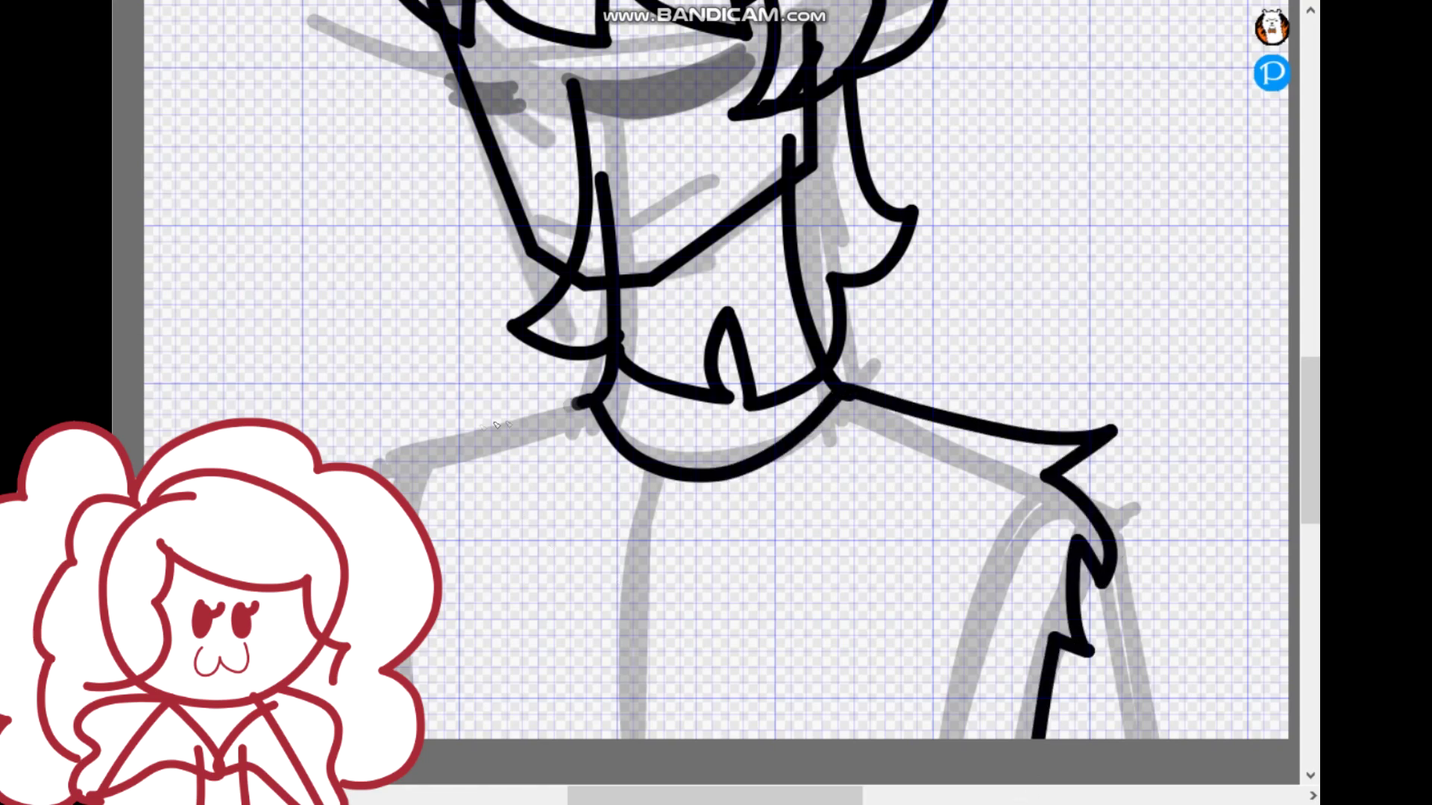
# Step: Ink the left shoulder line and the ragged edge of the left sleeve over the grey sketch
pyautogui.moveTo(580, 402)
pyautogui.mouseDown()
pyautogui.moveTo(418, 457)
pyautogui.moveTo(462, 634)
pyautogui.mouseUp()
pyautogui.scroll(-2, 566, 508)
pyautogui.scroll(2, 572, 615)
# Step: Letter BAD on the shirt's chest in black, with a large B and a small raised A and D
pyautogui.moveTo(453, 475)
pyautogui.mouseDown()
pyautogui.moveTo(524, 519)
pyautogui.moveTo(543, 630)
pyautogui.moveTo(449, 631)
pyautogui.mouseUp()
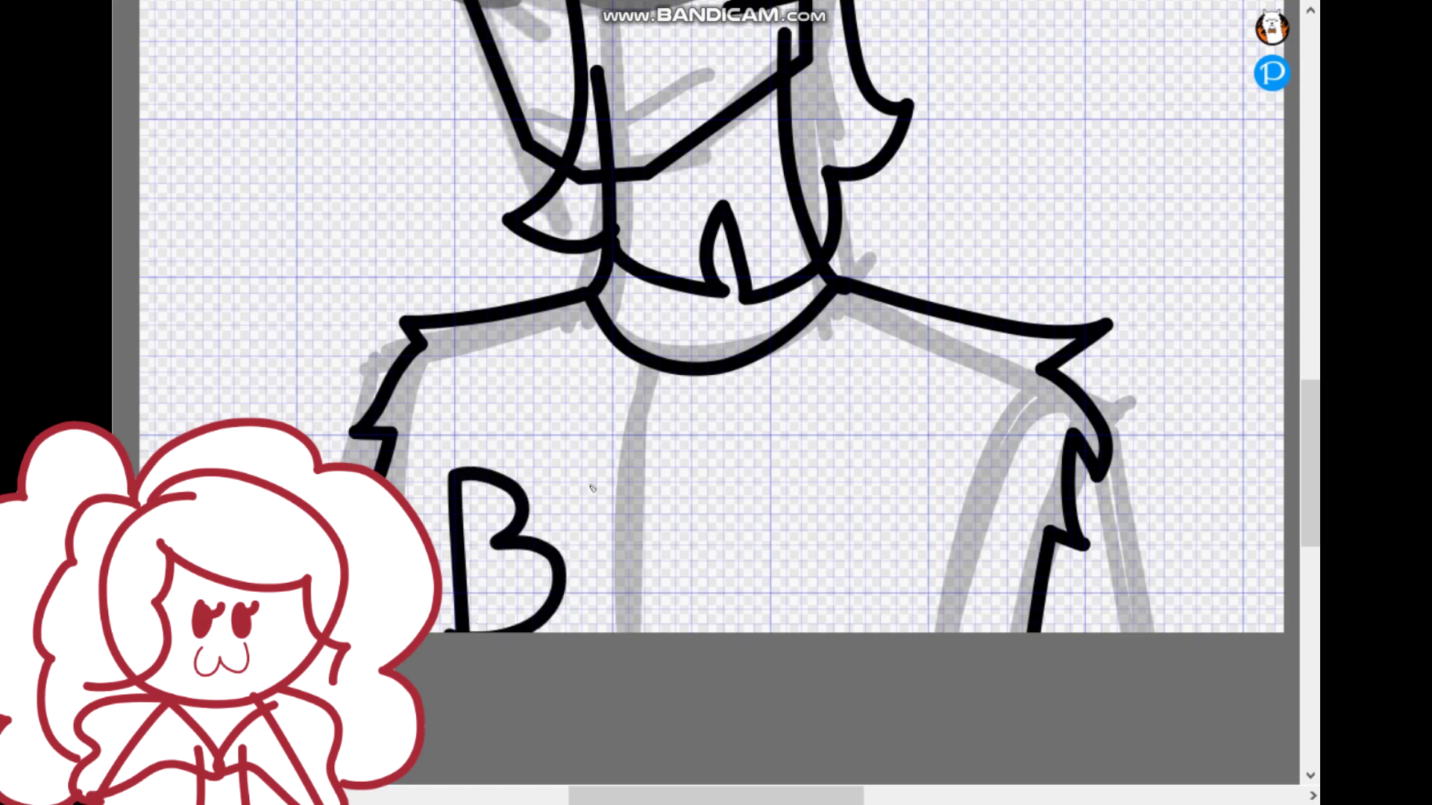
pyautogui.scroll(2, 585, 512)
pyautogui.moveTo(594, 473)
pyautogui.mouseDown()
pyautogui.moveTo(563, 526)
pyautogui.moveTo(630, 529)
pyautogui.moveTo(608, 495)
pyautogui.moveTo(647, 528)
pyautogui.mouseUp()
pyautogui.moveTo(650, 449)
pyautogui.mouseDown()
pyautogui.moveTo(699, 453)
pyautogui.moveTo(697, 528)
pyautogui.mouseUp()
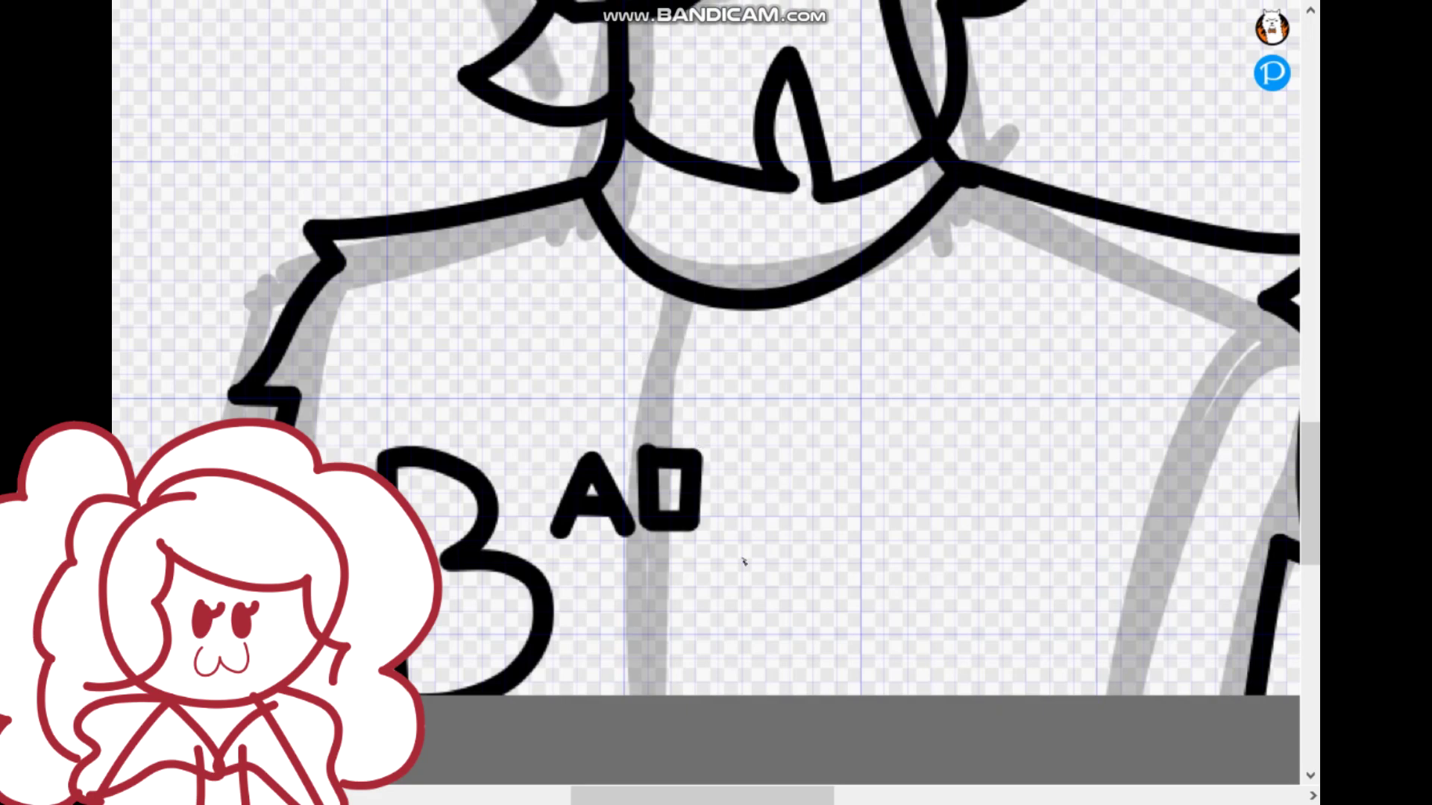
# Step: Letter BOY beside BAD on the chest, with a large B and a small raised O and Y
pyautogui.moveTo(742, 455); pyautogui.dragTo(752, 692)
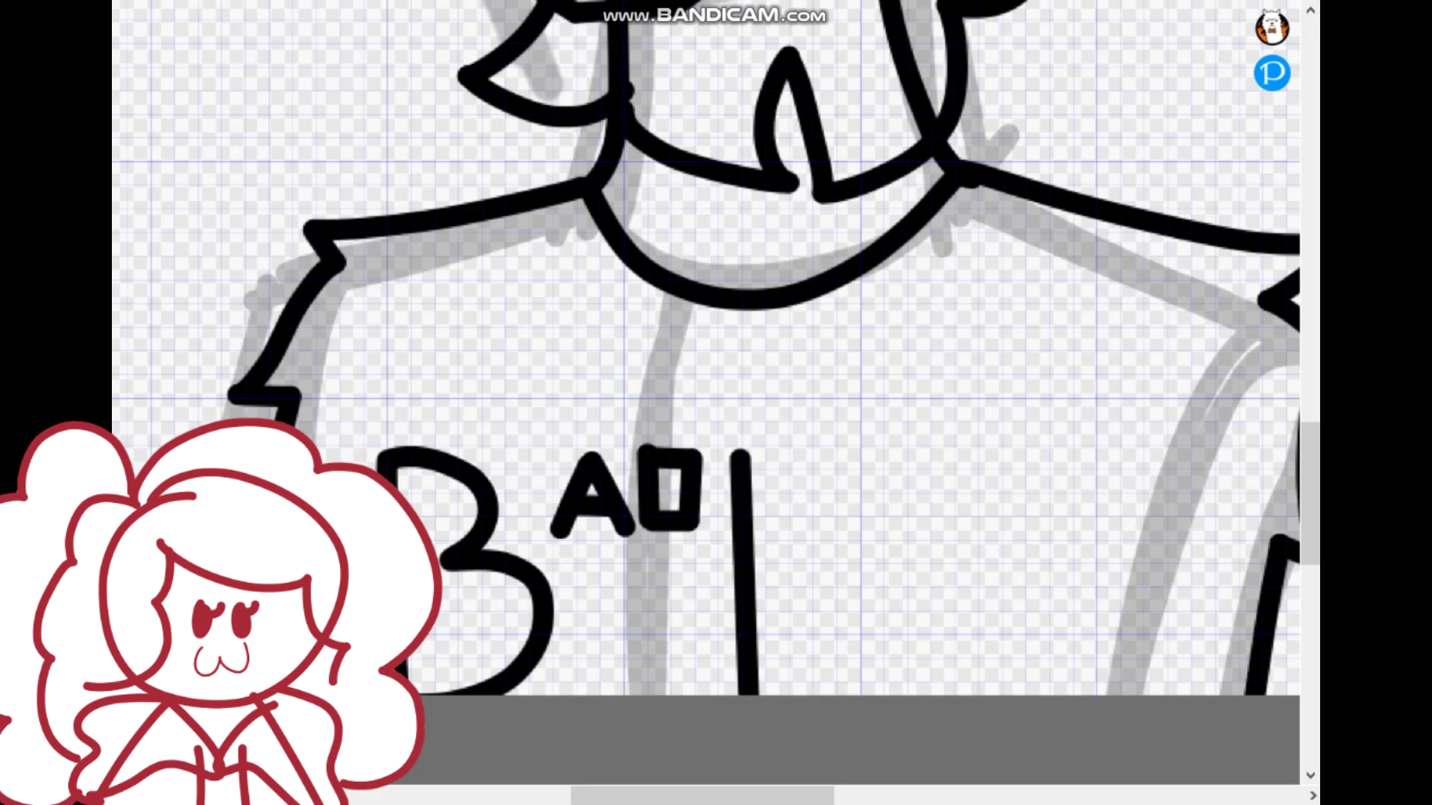
pyautogui.moveTo(742, 452)
pyautogui.mouseDown()
pyautogui.moveTo(838, 549)
pyautogui.moveTo(793, 581)
pyautogui.moveTo(847, 695)
pyautogui.mouseUp()
pyautogui.scroll(1, 865, 663)
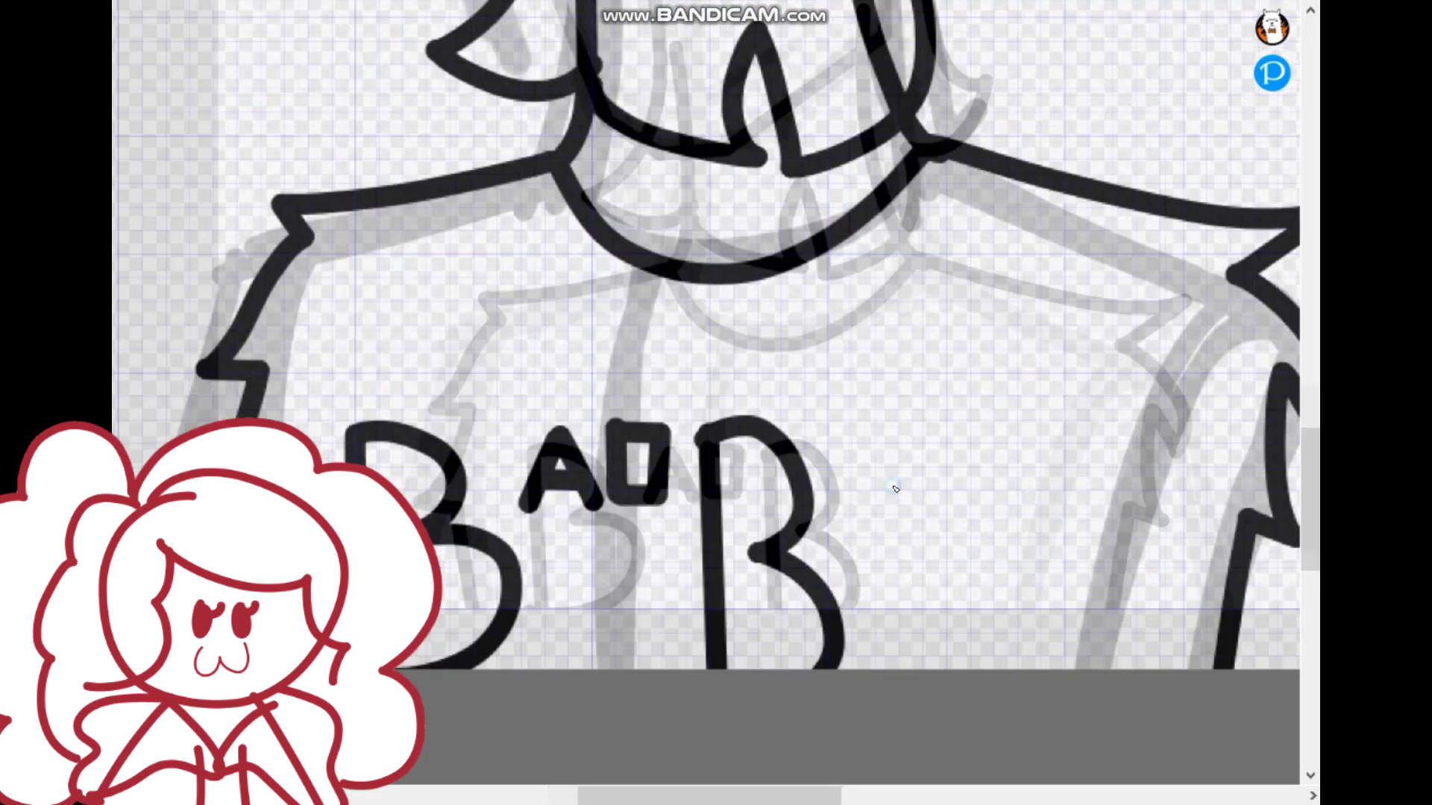
pyautogui.moveTo(859, 414)
pyautogui.mouseDown()
pyautogui.moveTo(842, 492)
pyautogui.moveTo(852, 419)
pyautogui.mouseUp()
pyautogui.moveTo(938, 416); pyautogui.dragTo(986, 457)
pyautogui.moveTo(1017, 416); pyautogui.dragTo(955, 509)
pyautogui.scroll(-2, 958, 509)
pyautogui.scroll(1, 1007, 508)
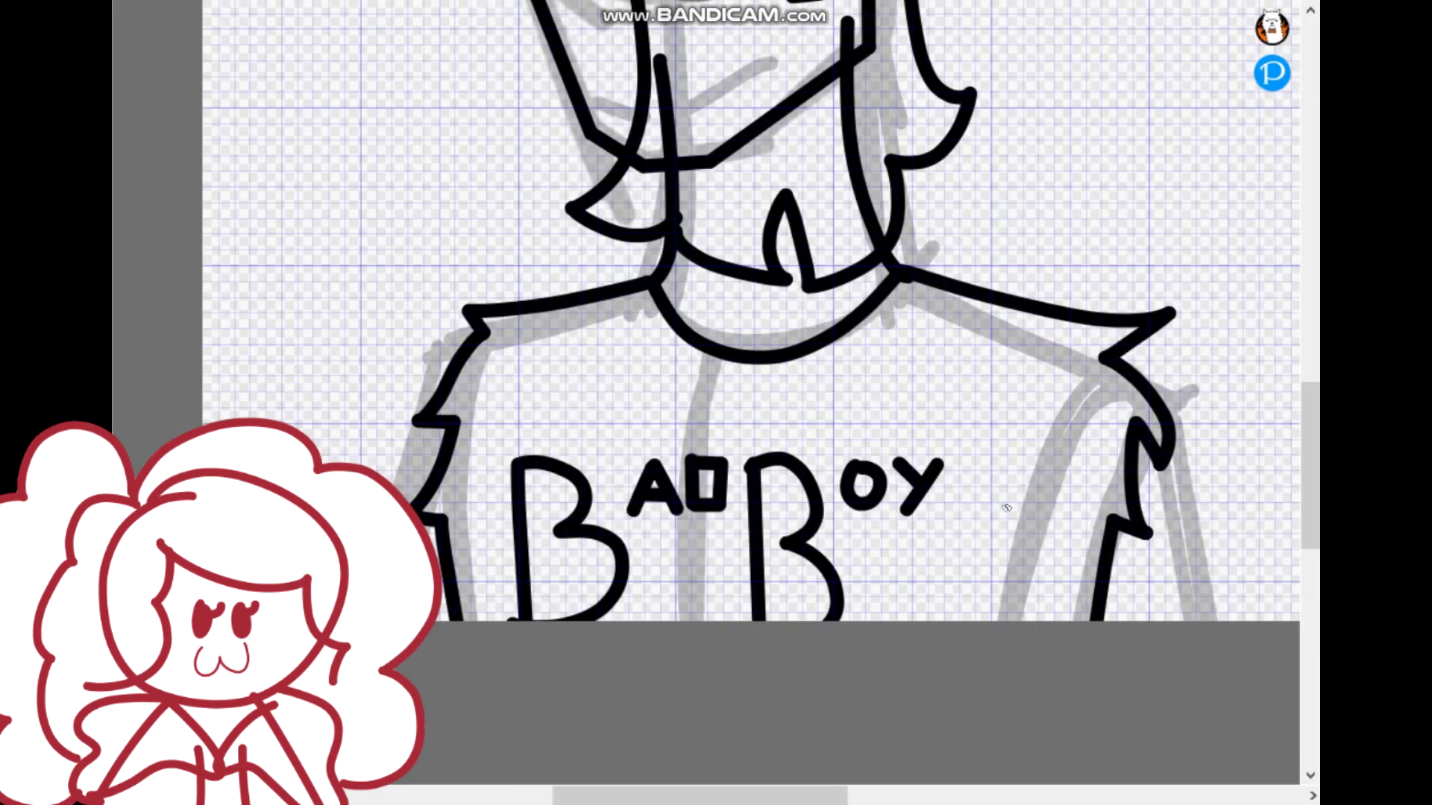
# Step: Try to draw the outer arm lines from both shoulders down to the canvas edge
pyautogui.moveTo(1134, 345); pyautogui.dragTo(1264, 752)
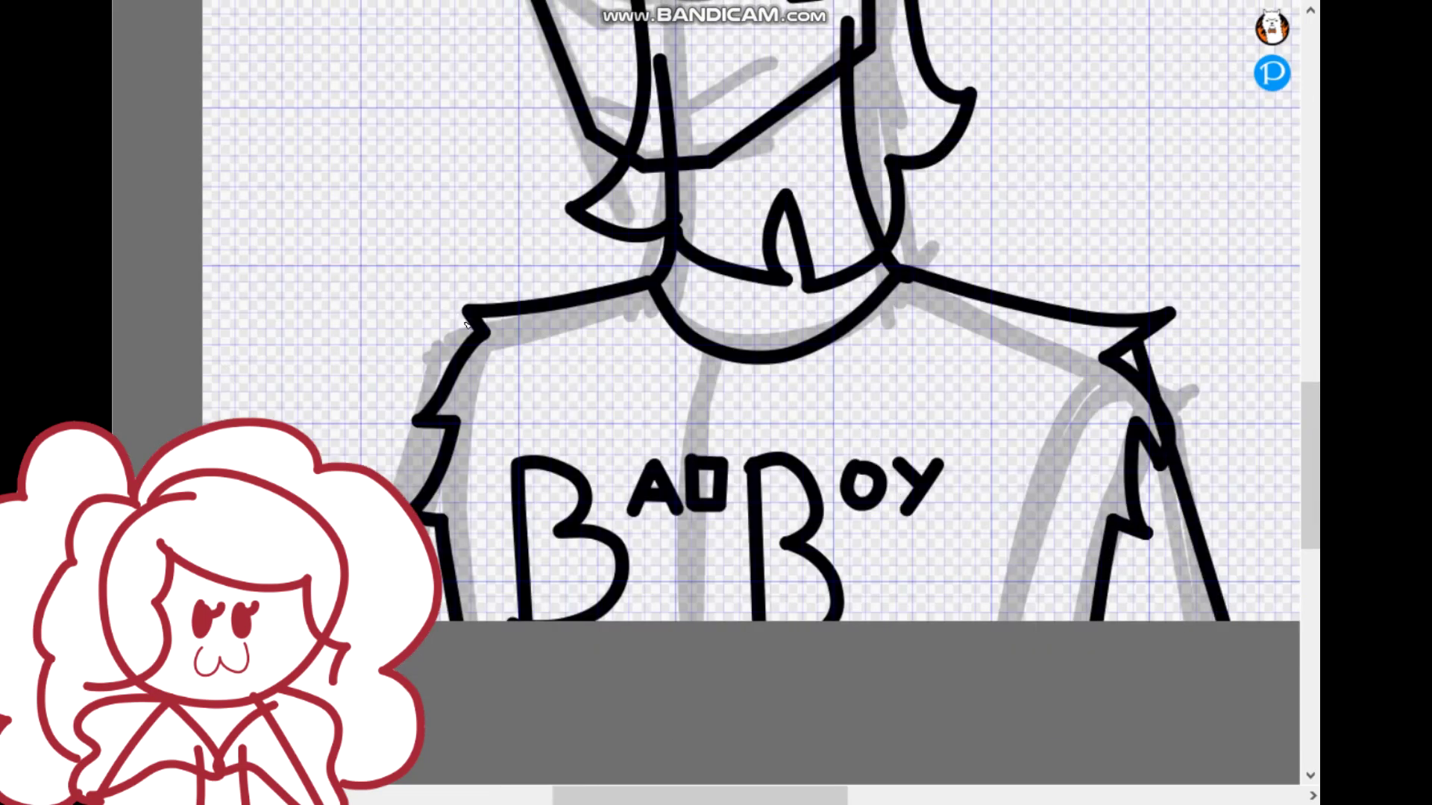
pyautogui.moveTo(467, 323); pyautogui.dragTo(367, 637)
pyautogui.scroll(-2, 818, 520)
pyautogui.scroll(1, 944, 306)
# Step: Transform the shirt line art to make it slightly narrower about its centre
pyautogui.hotkey('ctrl', 't')
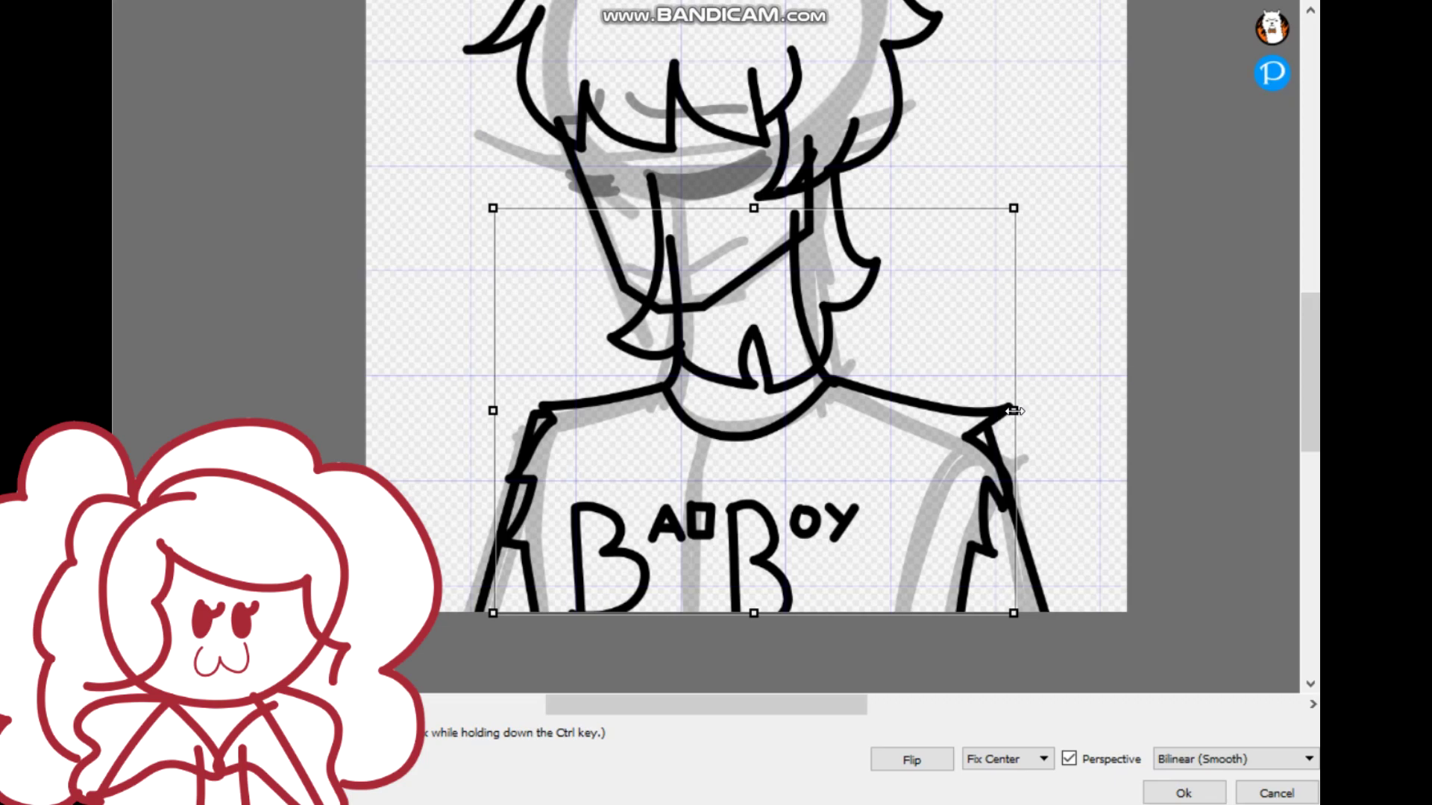
pyautogui.moveTo(1013, 410); pyautogui.dragTo(996, 411)
pyautogui.press('Return')
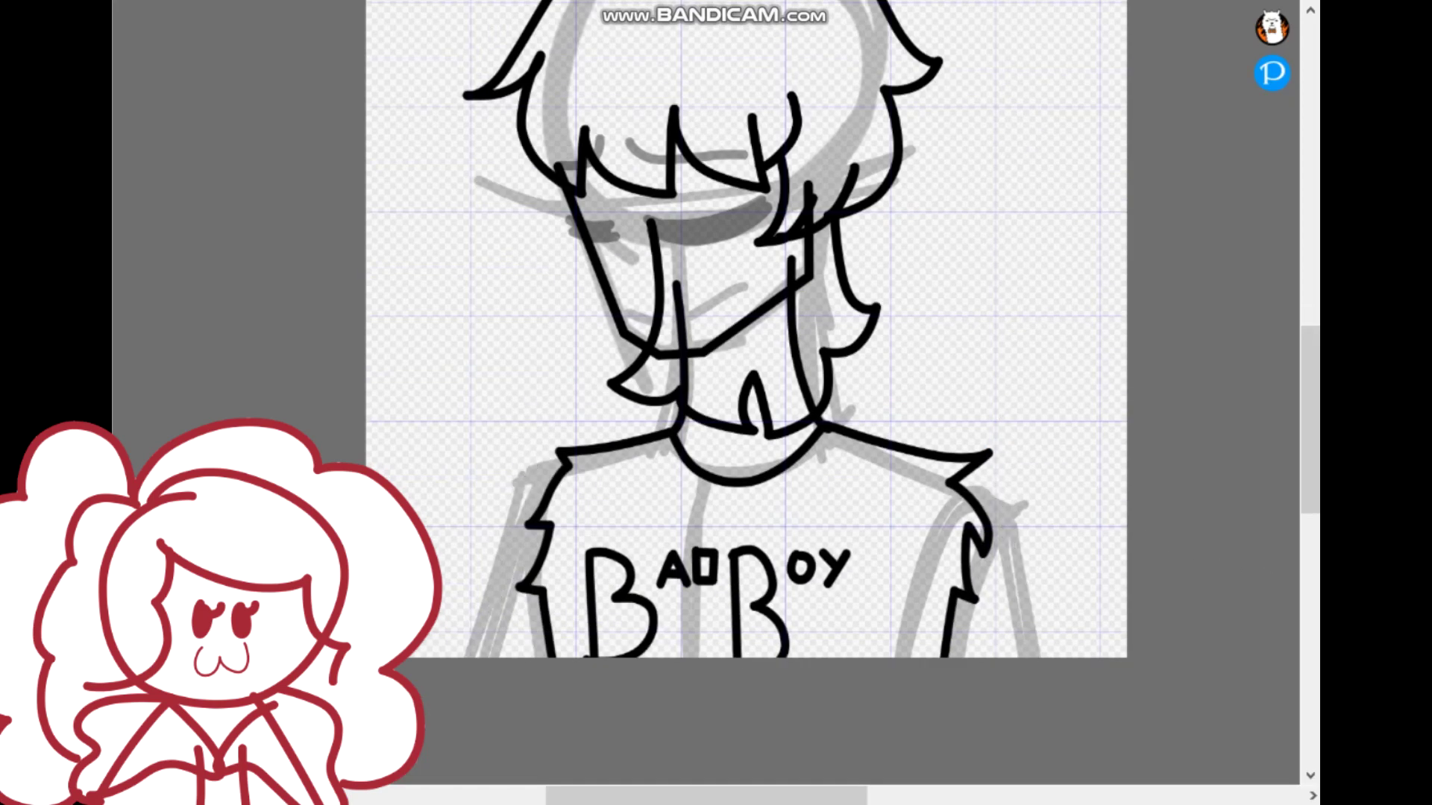
# Step: Draw the outer arm lines beside both ragged sleeves, from the shoulders down to the canvas edge
pyautogui.moveTo(545, 466); pyautogui.dragTo(494, 664)
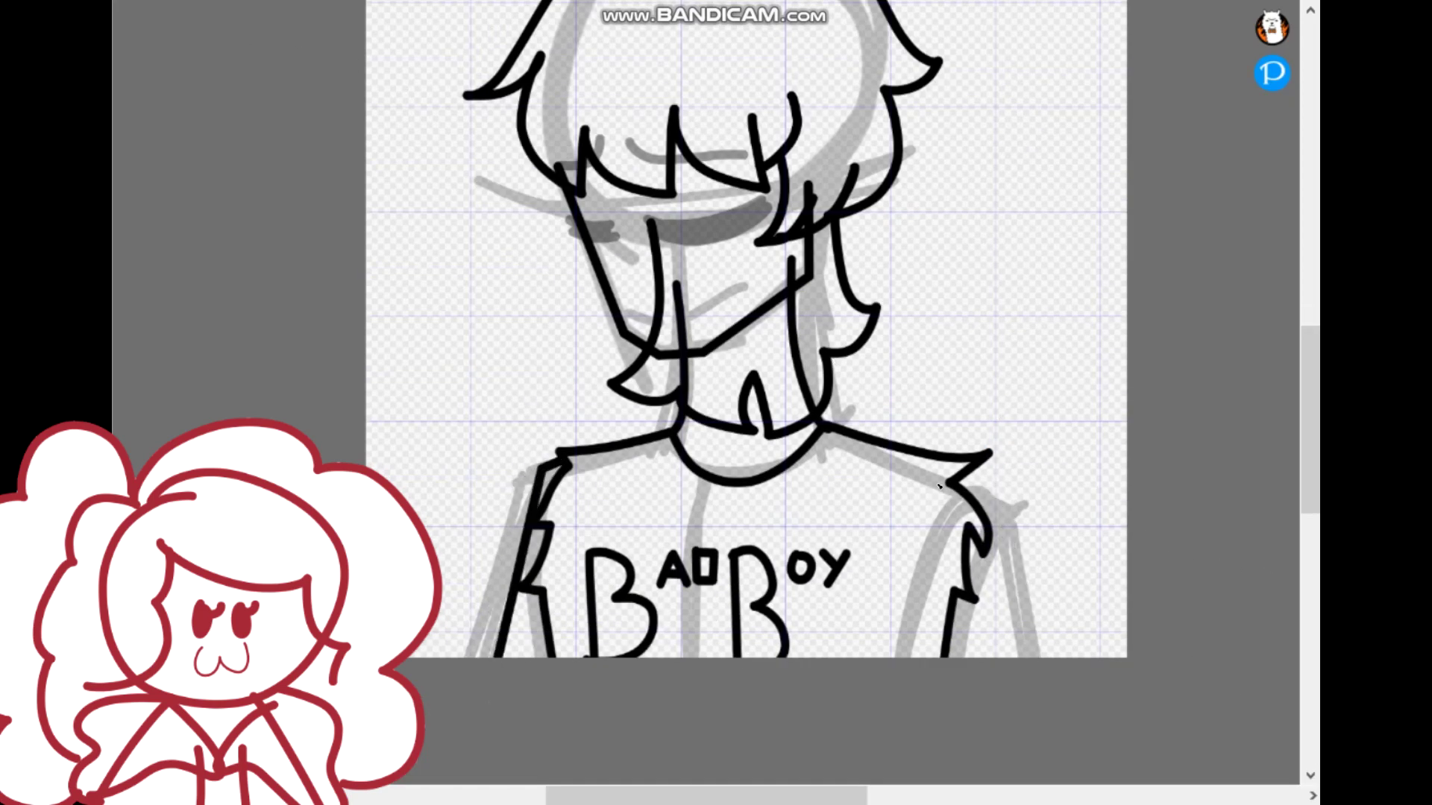
pyautogui.moveTo(1006, 496); pyautogui.dragTo(1047, 662)
pyautogui.scroll(-2, 868, 332)
pyautogui.scroll(2, 858, 268)
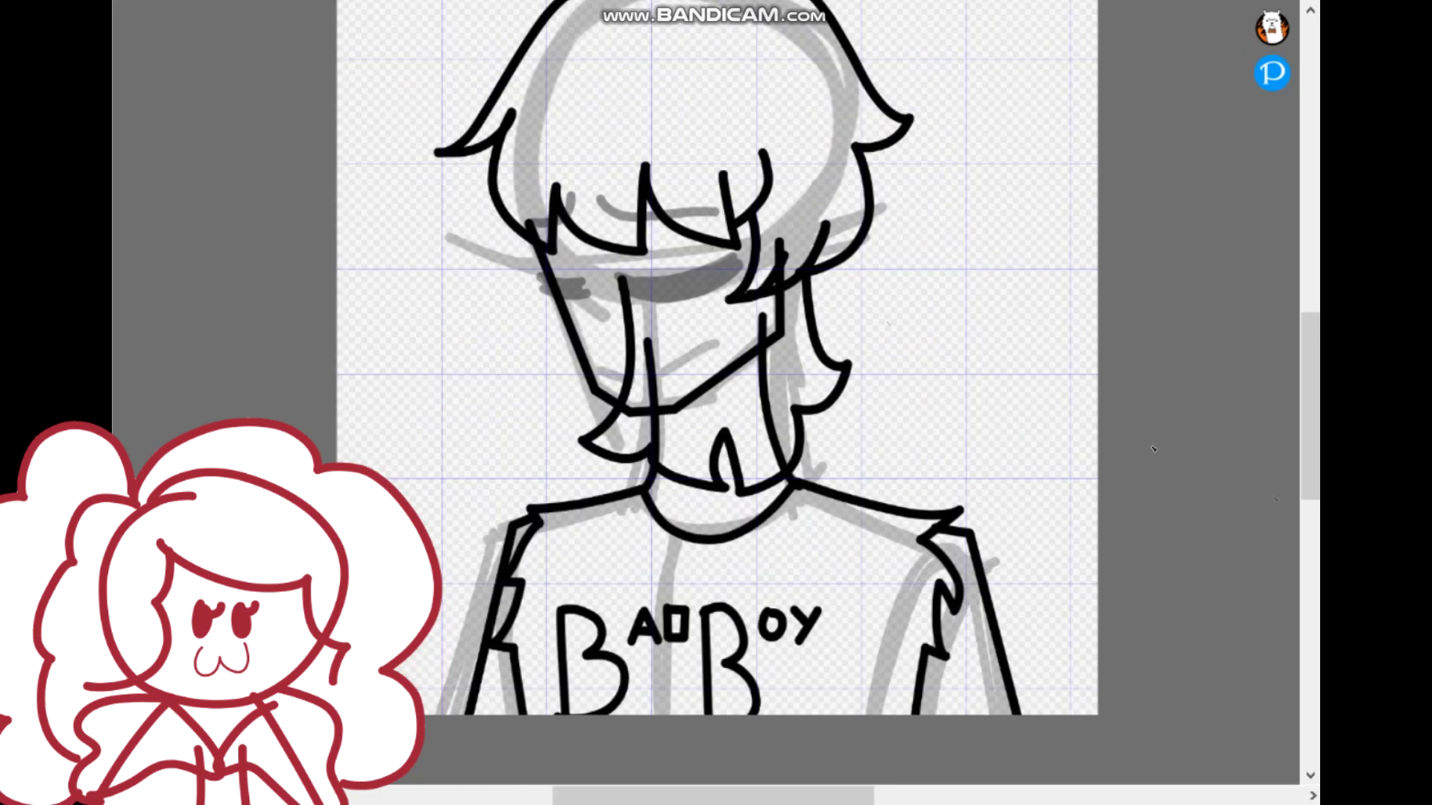
pyautogui.scroll(2, 598, 186)
pyautogui.moveTo(627, 334); pyautogui.dragTo(655, 535)
pyautogui.hotkey('ctrl', 'z')
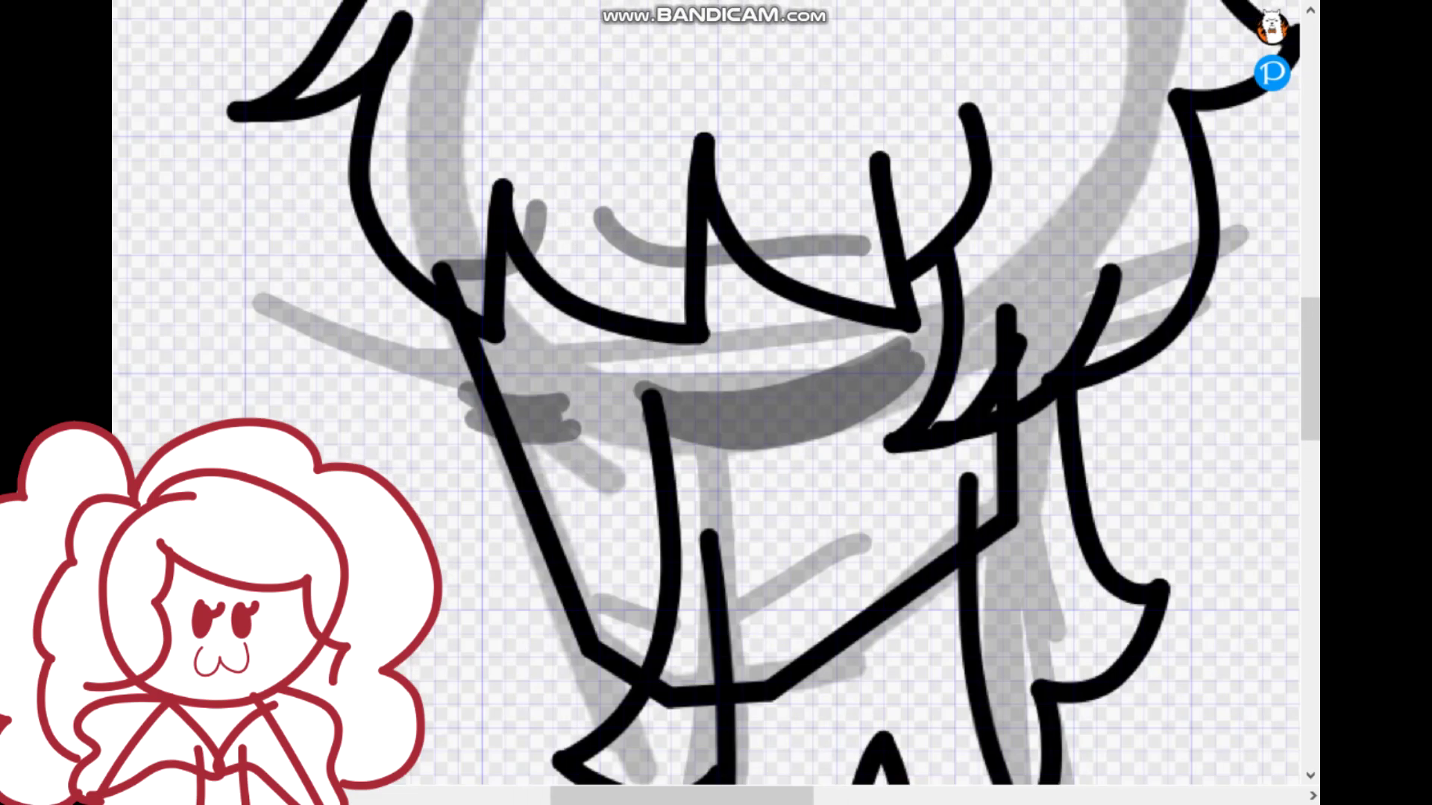
pyautogui.click(113, 1)
pyautogui.click(116, 125)
pyautogui.scroll(-2, 629, 217)
pyautogui.scroll(2, 997, 58)
pyautogui.hotkey('ctrl', 'o')
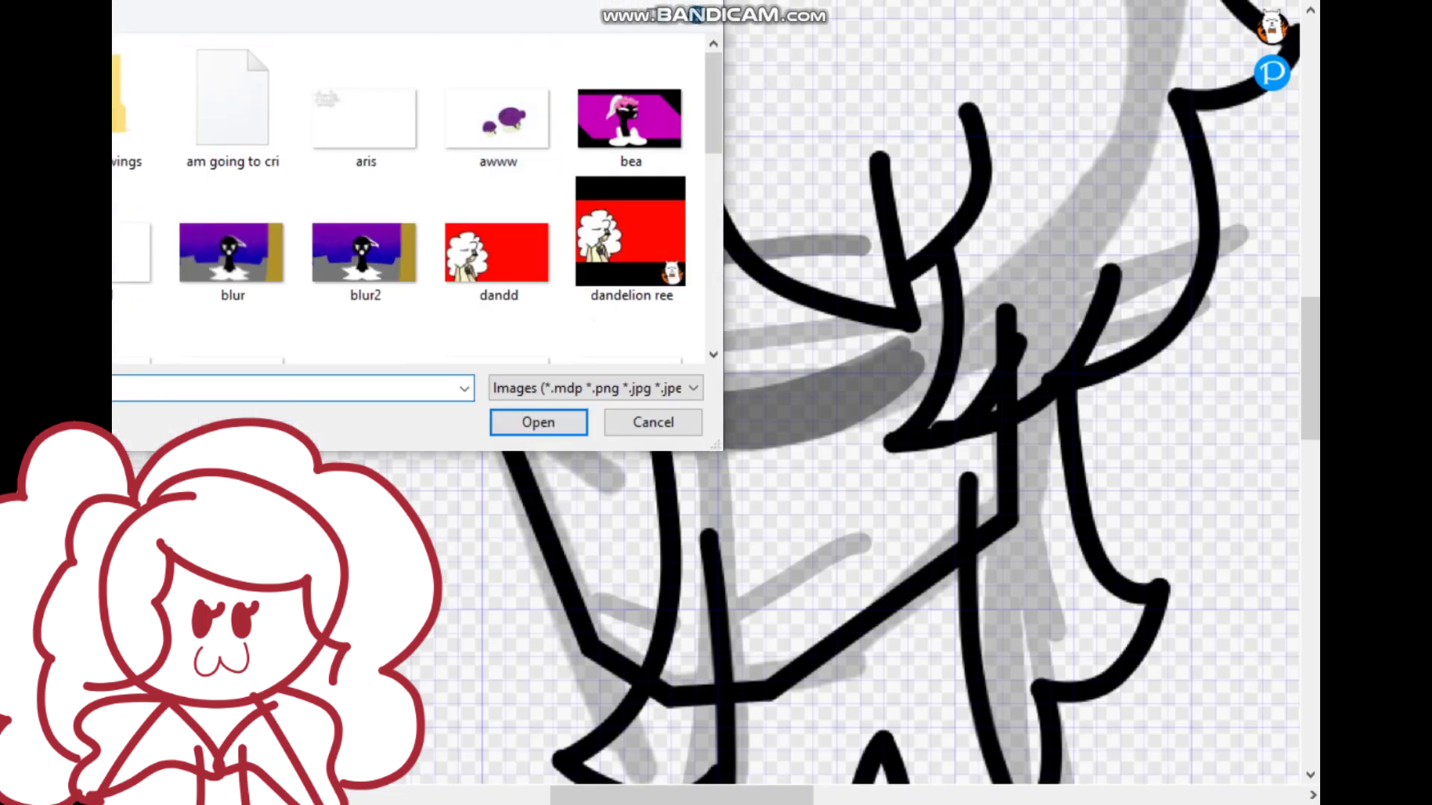
pyautogui.click(699, 14)
# Step: Paste the Firepea channel image, enlarge it and place it over the upper-left part of the canvas
pyautogui.hotkey('ctrl', 'v')
pyautogui.scroll(-4, 657, 313)
pyautogui.scroll(2, 535, 287)
pyautogui.hotkey('ctrl', 't')
pyautogui.moveTo(629, 160); pyautogui.dragTo(690, 260)
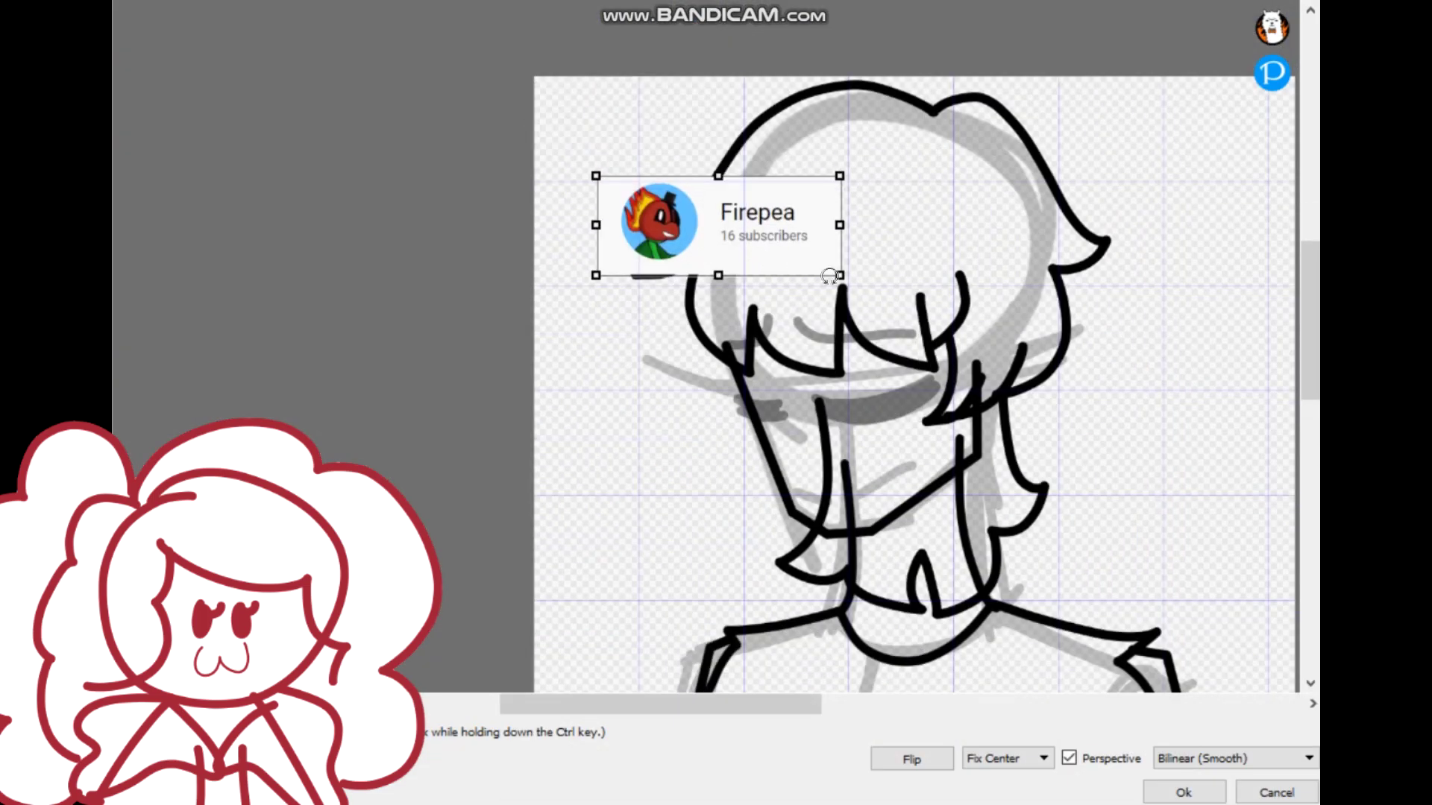
pyautogui.moveTo(839, 275); pyautogui.dragTo(994, 335)
pyautogui.moveTo(725, 249); pyautogui.dragTo(808, 227)
pyautogui.click(1184, 793)
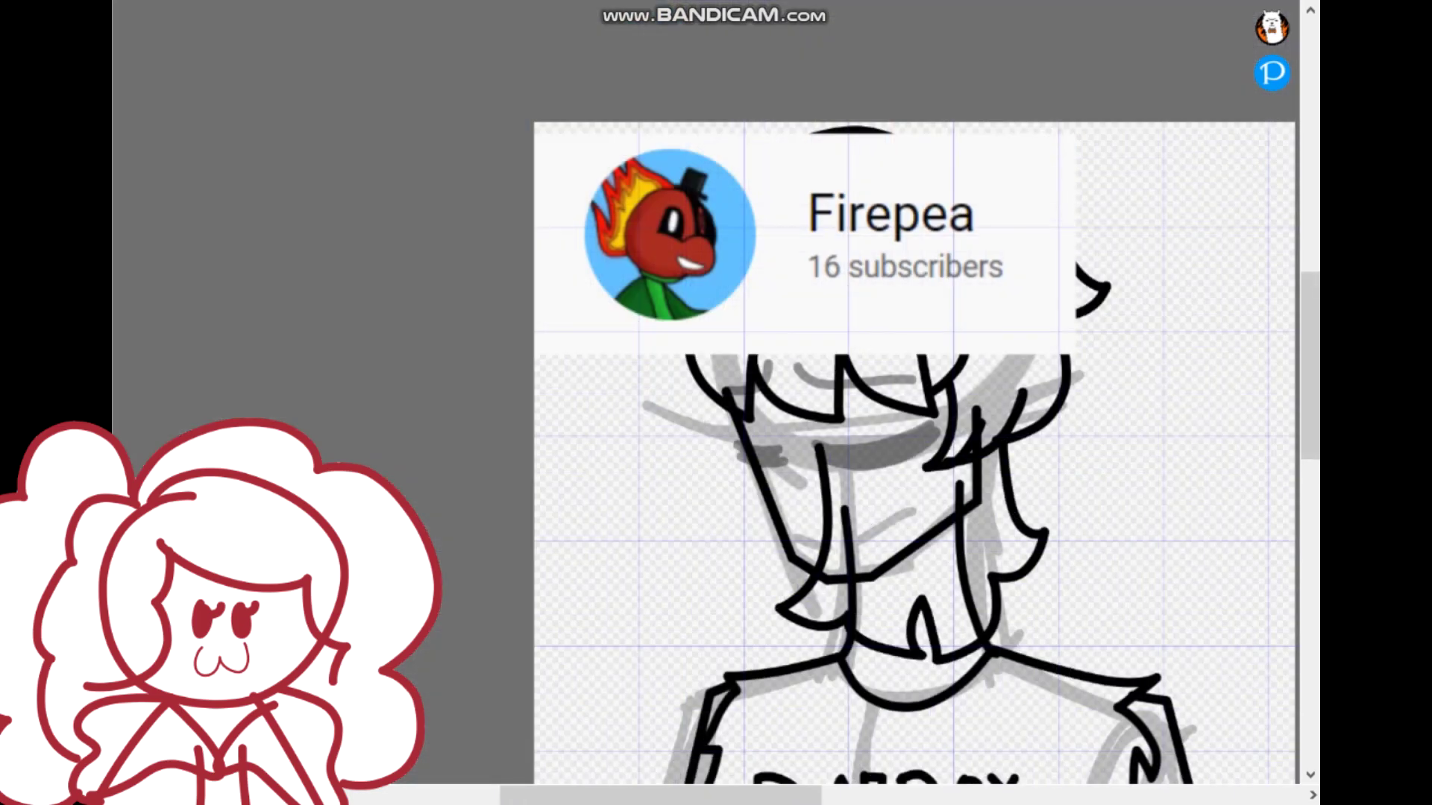
# Step: Draw a closed outline of straight black lines over the fringe and the inner part of the face
pyautogui.scroll(1, 815, 402)
pyautogui.keyDown('shift'); pyautogui.click(805, 367); pyautogui.keyUp('shift')
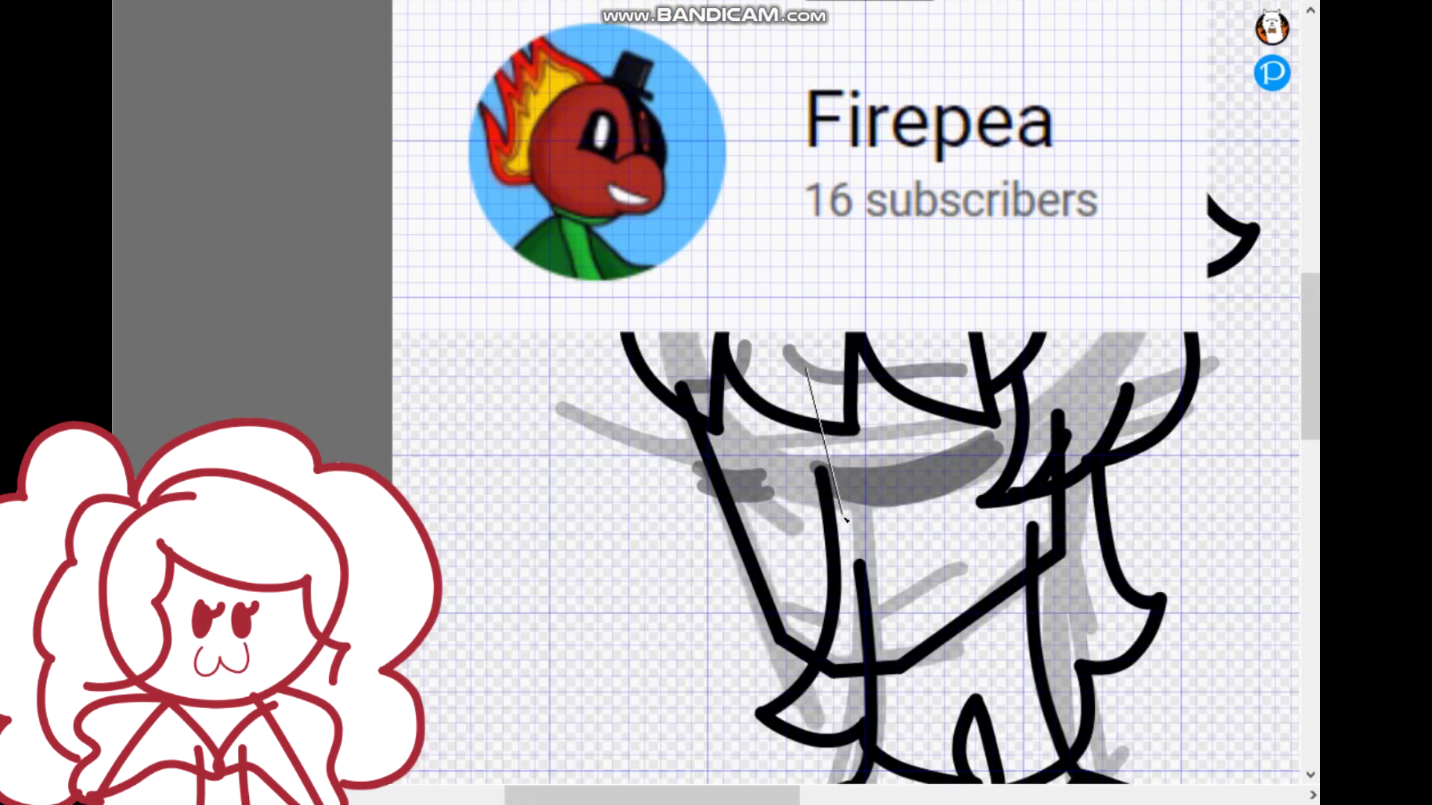
pyautogui.keyDown('shift'); pyautogui.click(844, 518); pyautogui.keyUp('shift')
pyautogui.keyDown('shift'); pyautogui.click(1055, 524); pyautogui.keyUp('shift')
pyautogui.keyDown('shift'); pyautogui.click(859, 277); pyautogui.keyUp('shift')
pyautogui.keyDown('shift'); pyautogui.click(1044, 270); pyautogui.keyUp('shift')
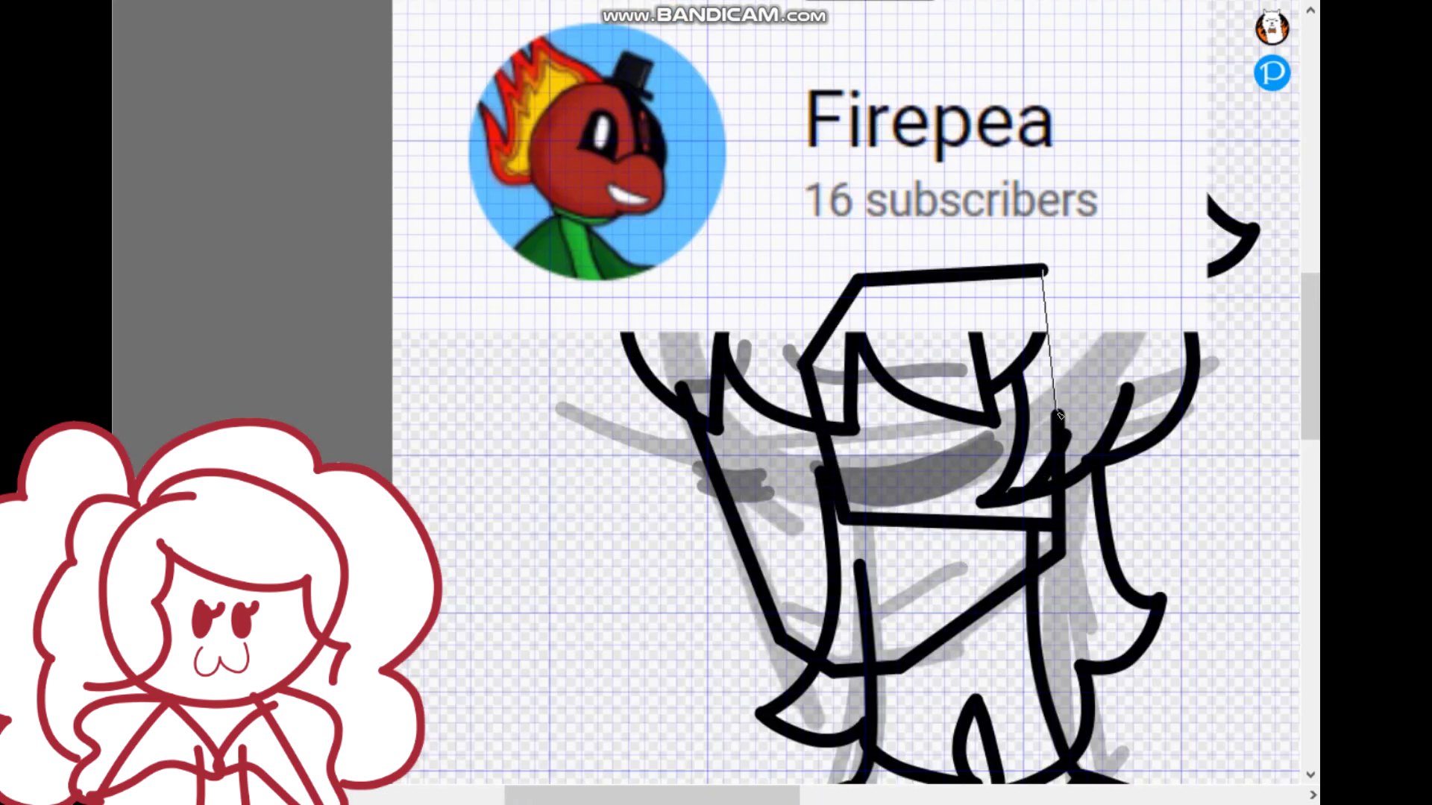
pyautogui.keyDown('shift'); pyautogui.click(1061, 423); pyautogui.keyUp('shift')
# Step: Fill the straight-edged outline on the face with solid black
pyautogui.scroll(-2, 853, 295)
pyautogui.hotkey('ctrl', 'z')
pyautogui.hotkey('ctrl', 'z')
pyautogui.hotkey('ctrl', 'z')
pyautogui.hotkey('ctrl', 'z')
pyautogui.hotkey('ctrl', 'z')
pyautogui.hotkey('ctrl', 'z')
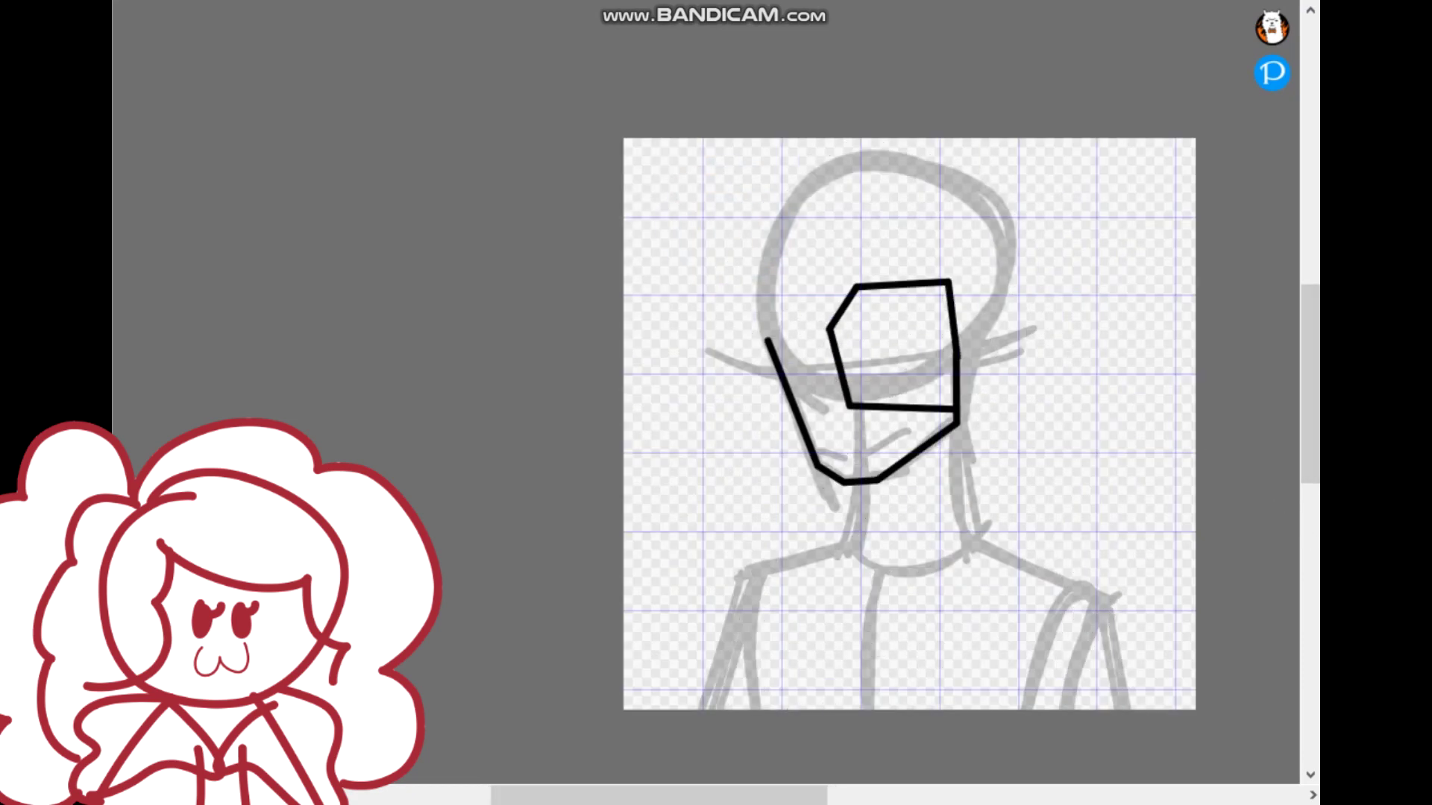
pyautogui.scroll(1, 901, 337)
pyautogui.click(891, 347)
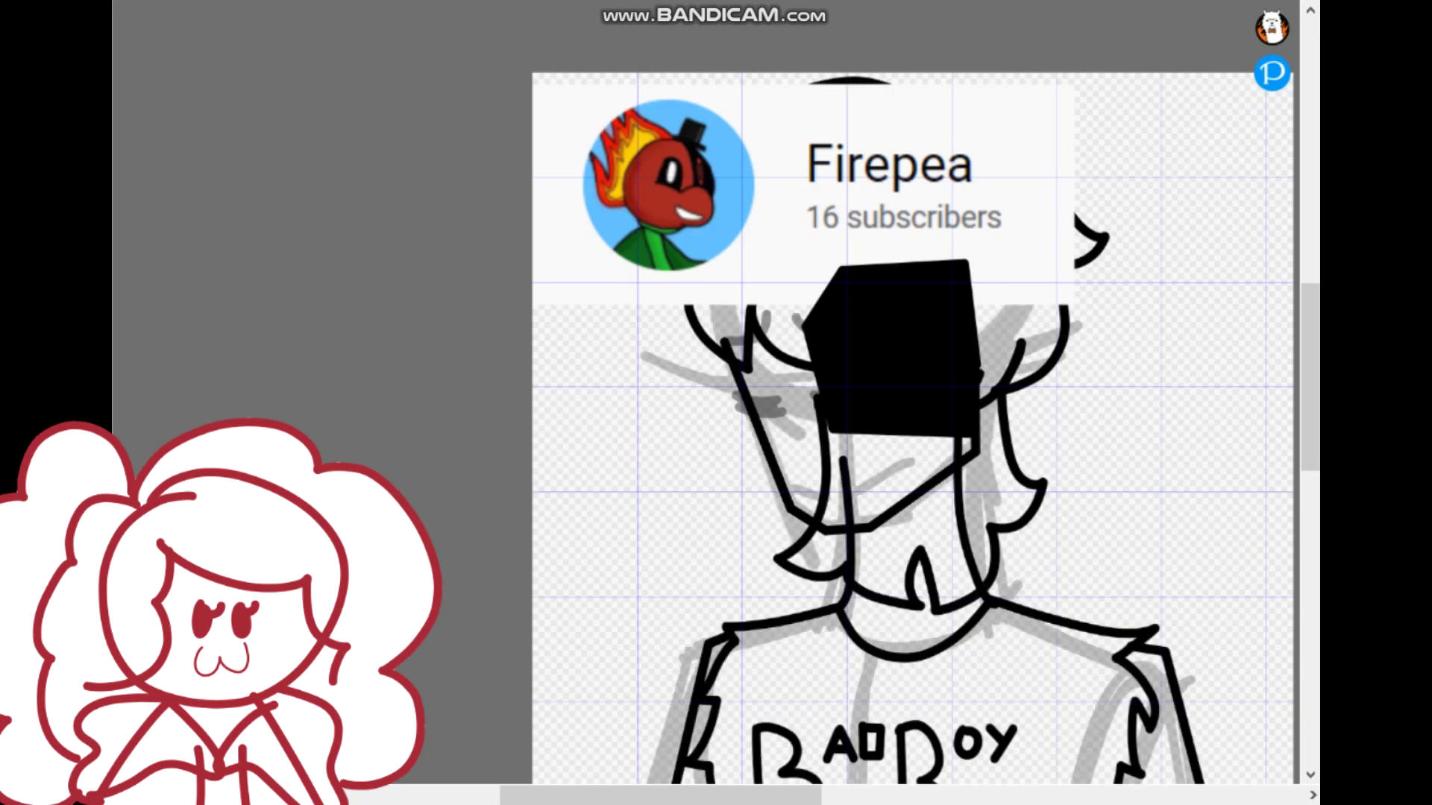
# Step: Try to draw a tilted top hat with straight black lines over the Firepea image
pyautogui.scroll(-2, 797, 535)
pyautogui.scroll(4, 881, 314)
pyautogui.keyDown('shift'); pyautogui.click(818, 430); pyautogui.keyUp('shift')
pyautogui.keyDown('shift'); pyautogui.click(891, 315); pyautogui.keyUp('shift')
pyautogui.keyDown('shift'); pyautogui.click(1004, 406); pyautogui.keyUp('shift')
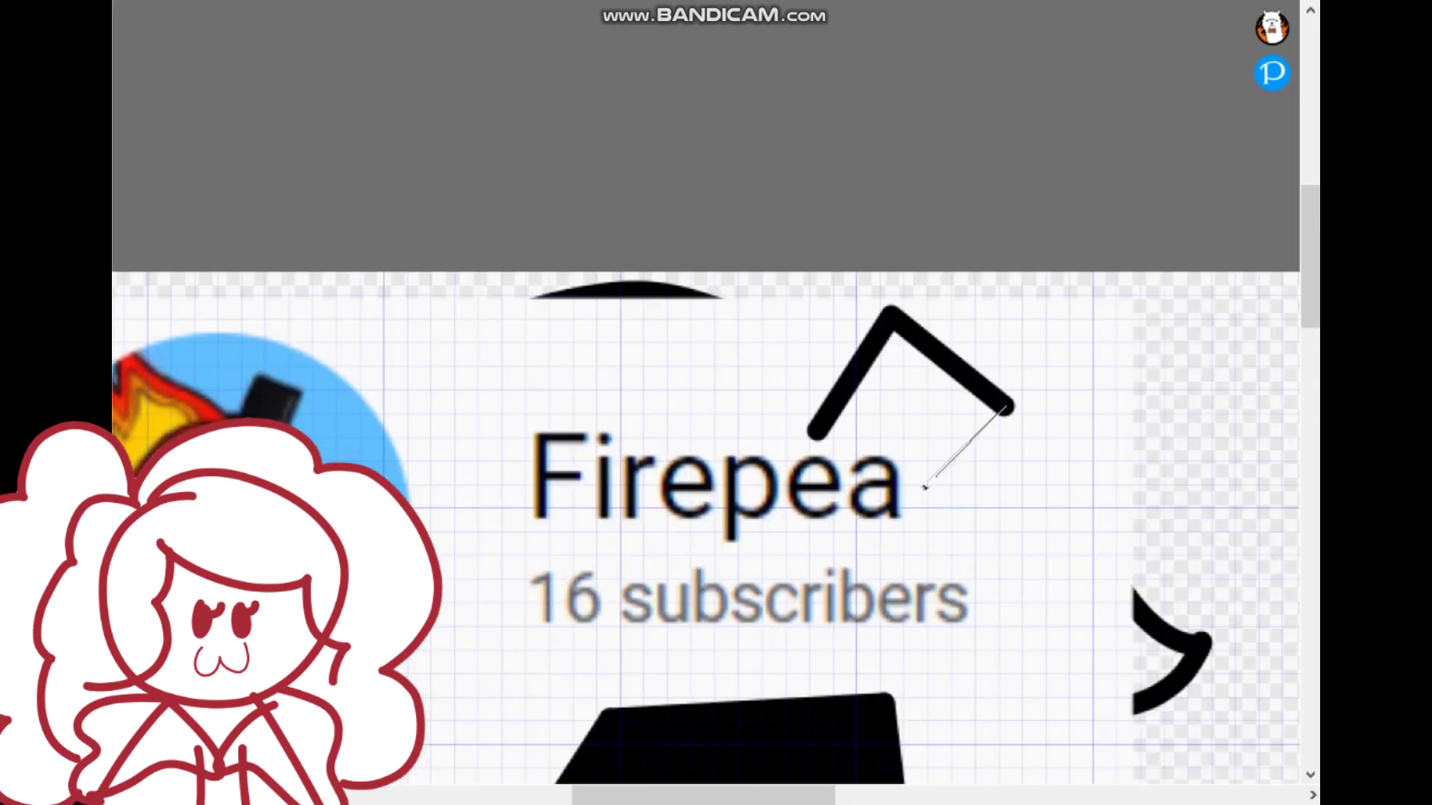
pyautogui.moveTo(925, 489)
pyautogui.mouseDown()
pyautogui.moveTo(727, 350)
pyautogui.moveTo(682, 352)
pyautogui.moveTo(659, 402)
pyautogui.moveTo(968, 553)
pyautogui.moveTo(967, 594)
pyautogui.moveTo(1007, 563)
pyautogui.mouseUp()
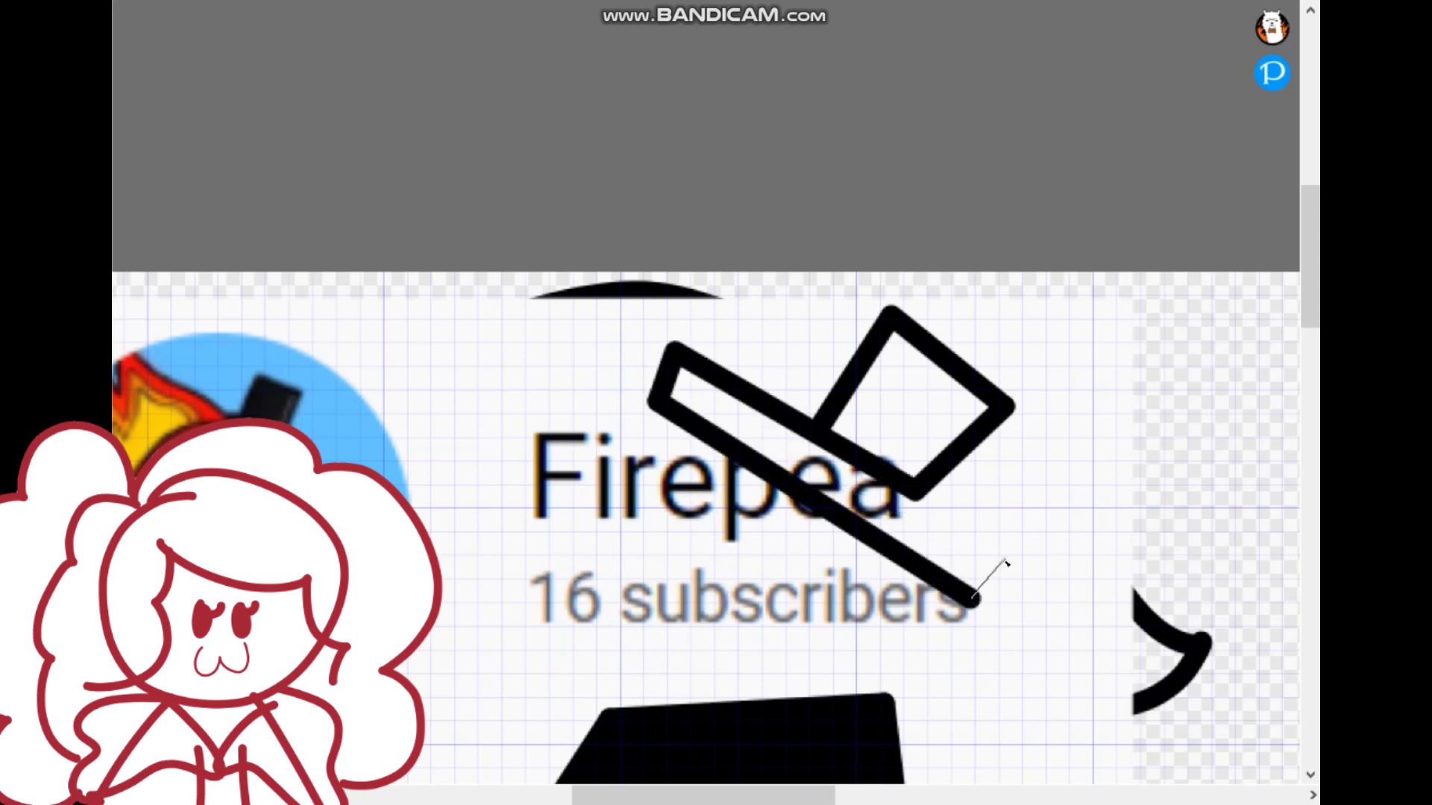
pyautogui.keyDown('shift'); pyautogui.click(1005, 561); pyautogui.keyUp('shift')
pyautogui.keyDown('shift'); pyautogui.click(890, 472); pyautogui.keyUp('shift')
# Step: Undo all the lines of the top hat
pyautogui.scroll(-3, 873, 465)
pyautogui.scroll(3, 897, 471)
pyautogui.hotkey('ctrl', 'z')
pyautogui.hotkey('ctrl', 'z')
pyautogui.hotkey('ctrl', 'z')
pyautogui.hotkey('ctrl', 'z')
pyautogui.hotkey('ctrl', 'z')
pyautogui.hotkey('ctrl', 'z')
pyautogui.hotkey('ctrl', 'z')
pyautogui.hotkey('ctrl', 'z')
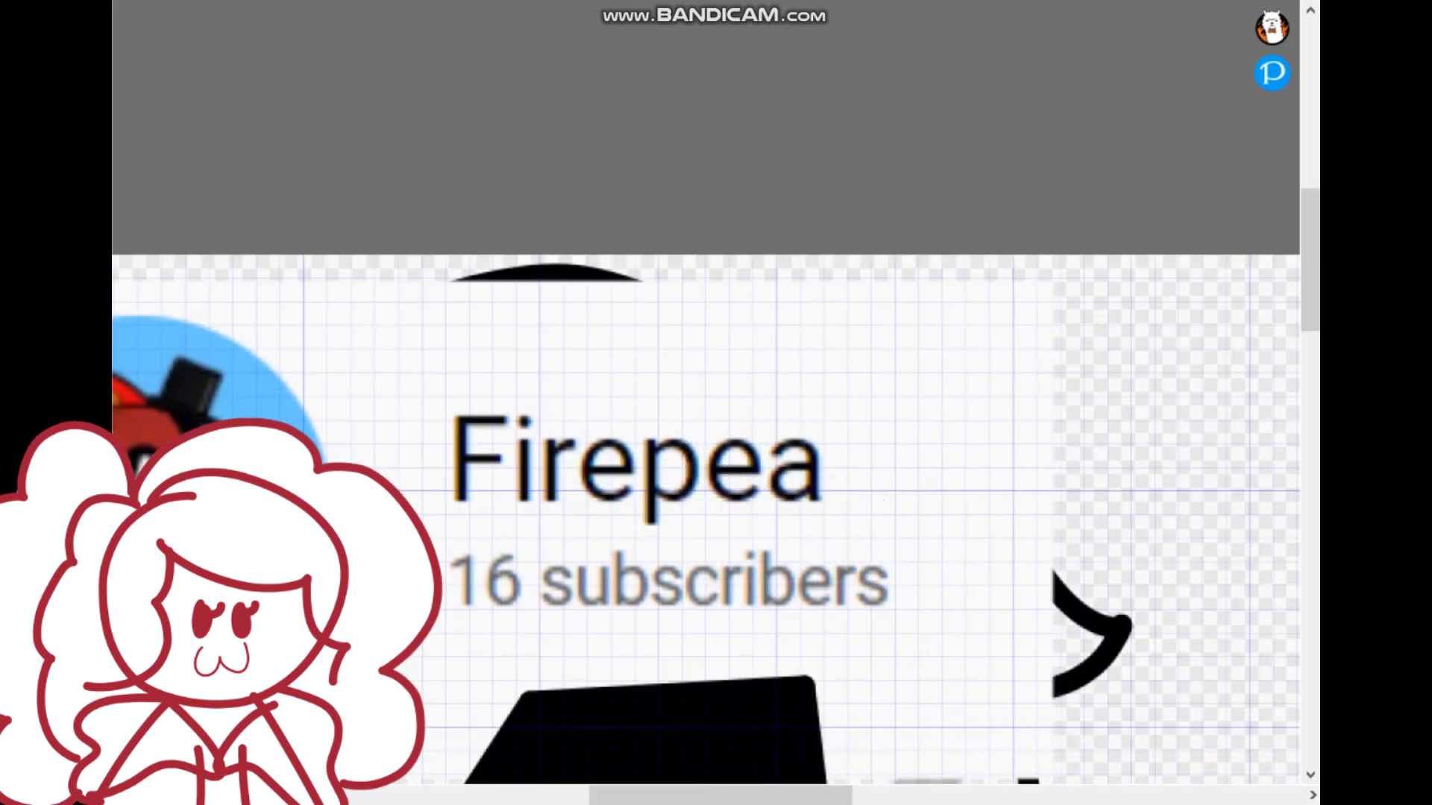
pyautogui.moveTo(723, 324)
pyautogui.mouseDown()
pyautogui.moveTo(499, 325)
pyautogui.moveTo(502, 538)
pyautogui.moveTo(715, 538)
pyautogui.mouseUp()
pyautogui.moveTo(781, 542); pyautogui.dragTo(442, 542)
pyautogui.scroll(-2, 757, 392)
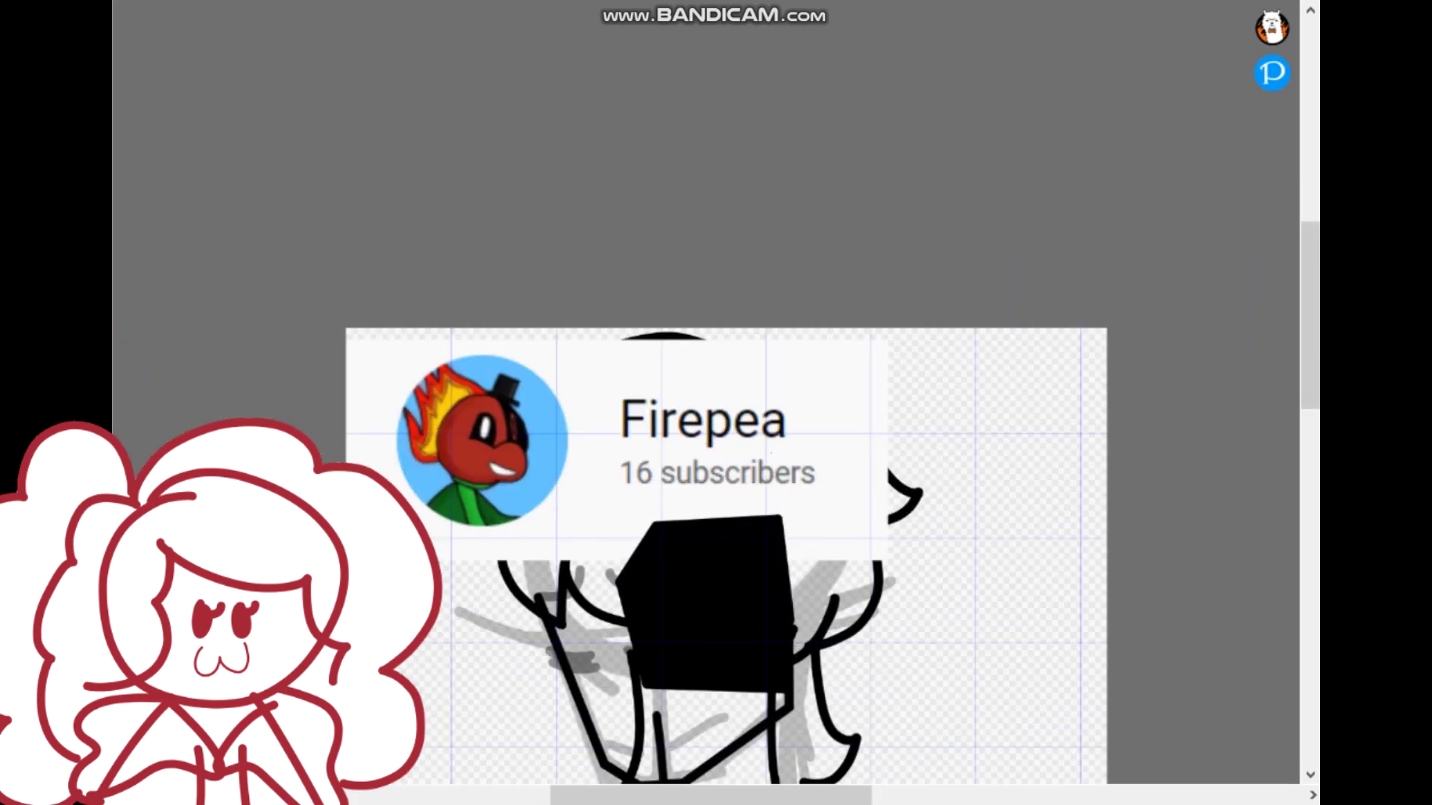
pyautogui.hotkey('ctrl', 'z')
# Step: Erase the left hair lock and the hair line that crosses the neck, leaving the fringe intact
pyautogui.moveTo(771, 452); pyautogui.dragTo(739, 112)
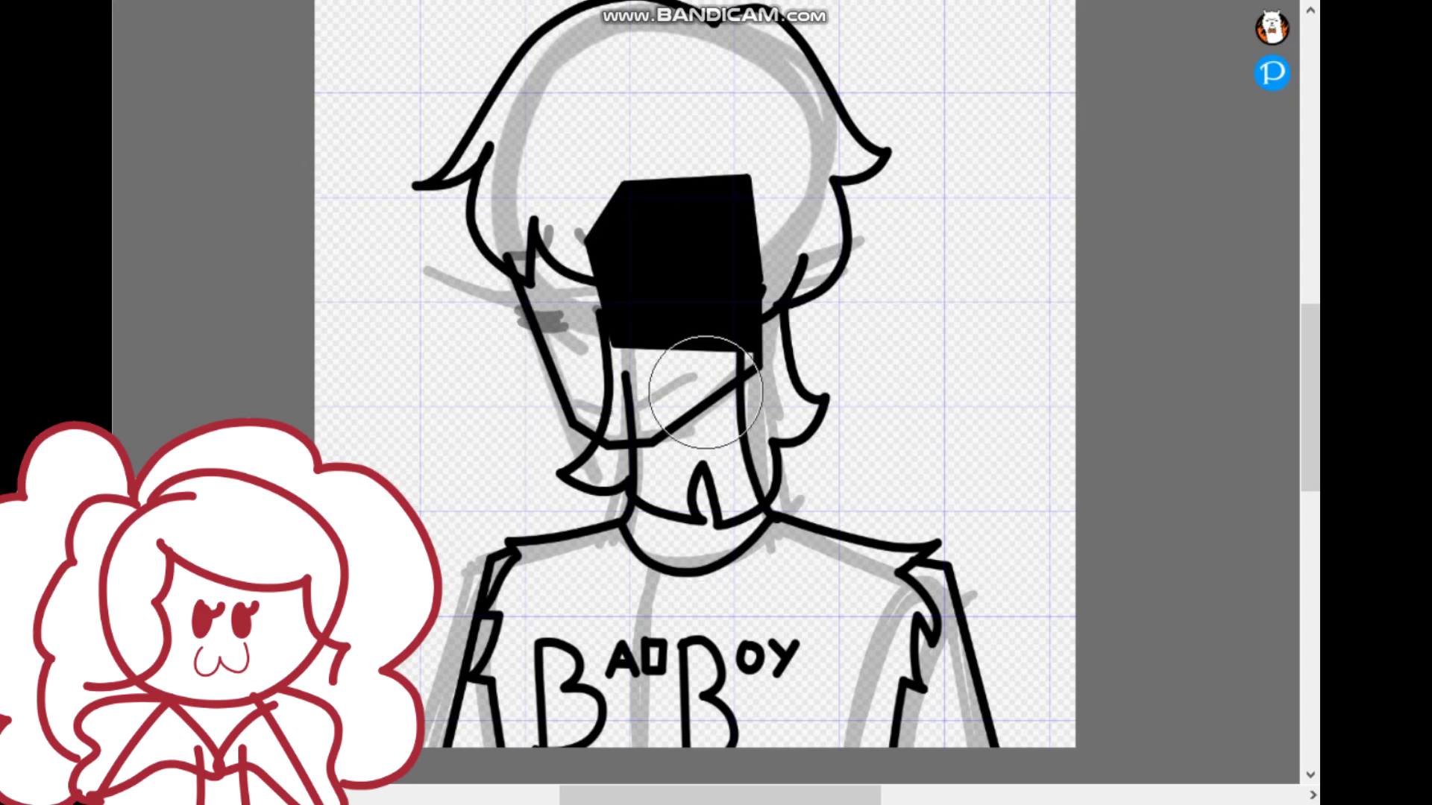
pyautogui.hotkey('ctrl', 'z')
pyautogui.hotkey('ctrl', 'z')
pyautogui.moveTo(605, 287); pyautogui.dragTo(600, 444)
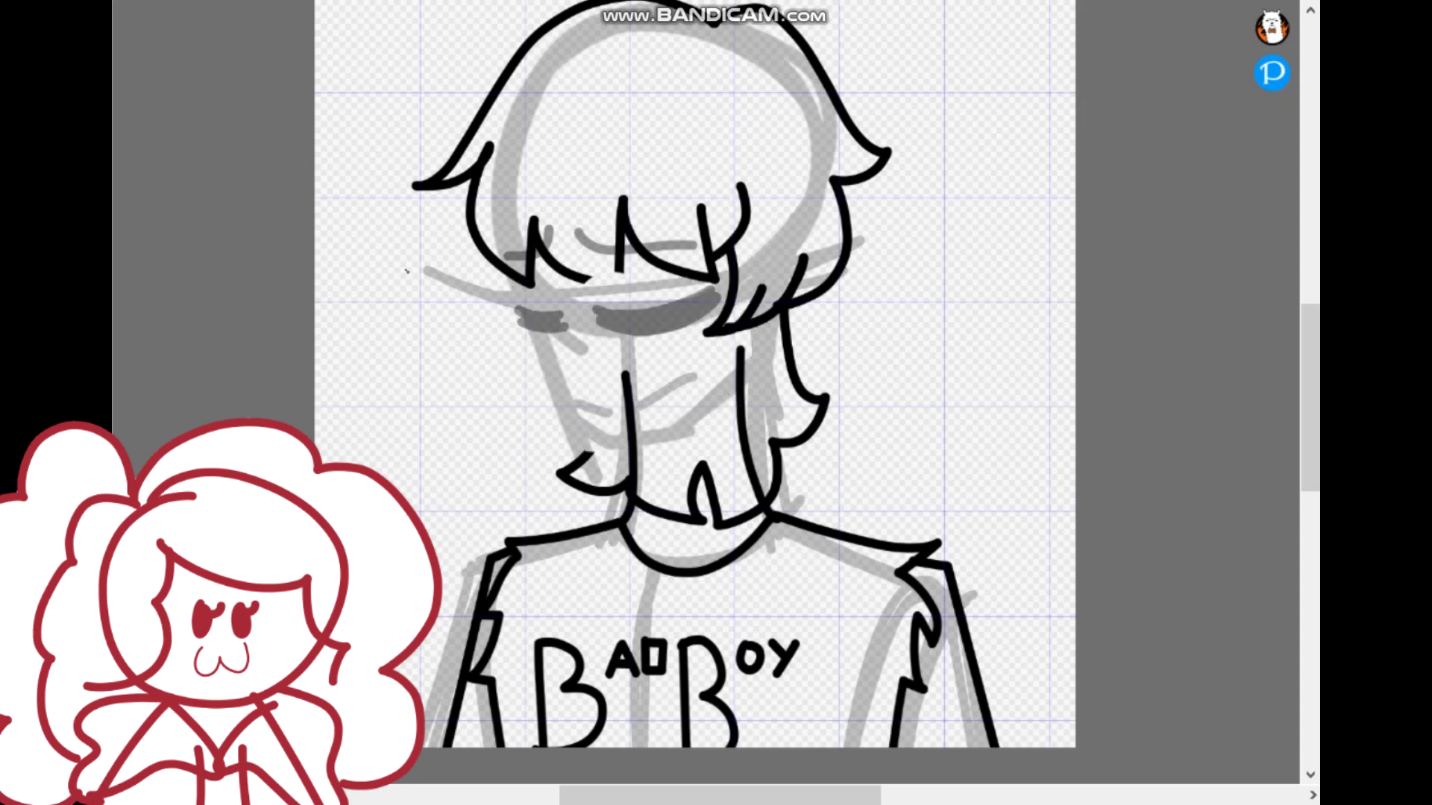
pyautogui.hotkey('ctrl', 'z')
pyautogui.moveTo(647, 509)
pyautogui.mouseDown()
pyautogui.moveTo(509, 456)
pyautogui.moveTo(610, 349)
pyautogui.mouseUp()
pyautogui.hotkey('ctrl', 'z')
pyautogui.hotkey('ctrl', 'z')
pyautogui.hotkey('ctrl', 'z')
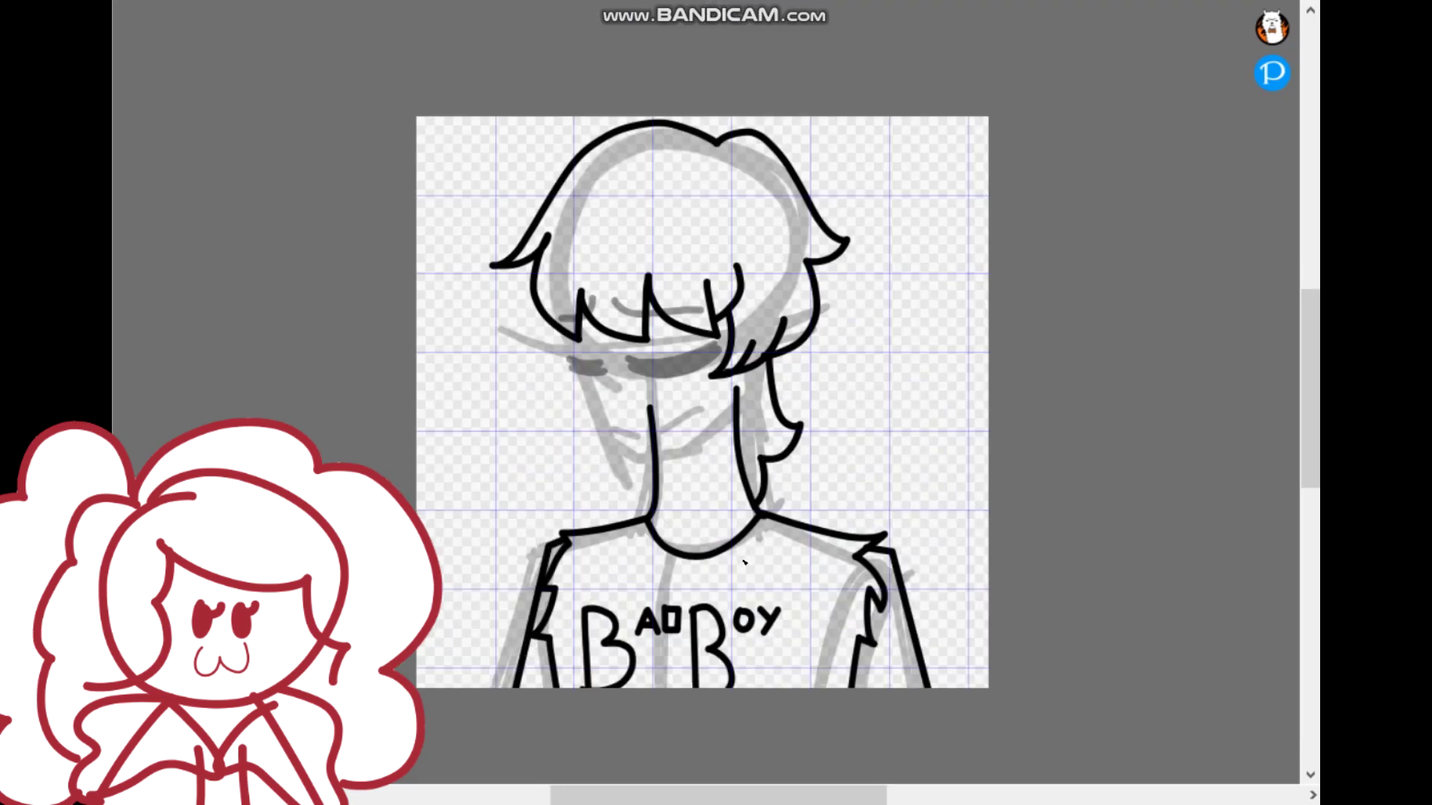
# Step: Show the face outline and the black face shape, and hide the grey sketch
pyautogui.scroll(-1, 717, 510)
pyautogui.hotkey('ctrl', 'y')
pyautogui.hotkey('ctrl', 'y')
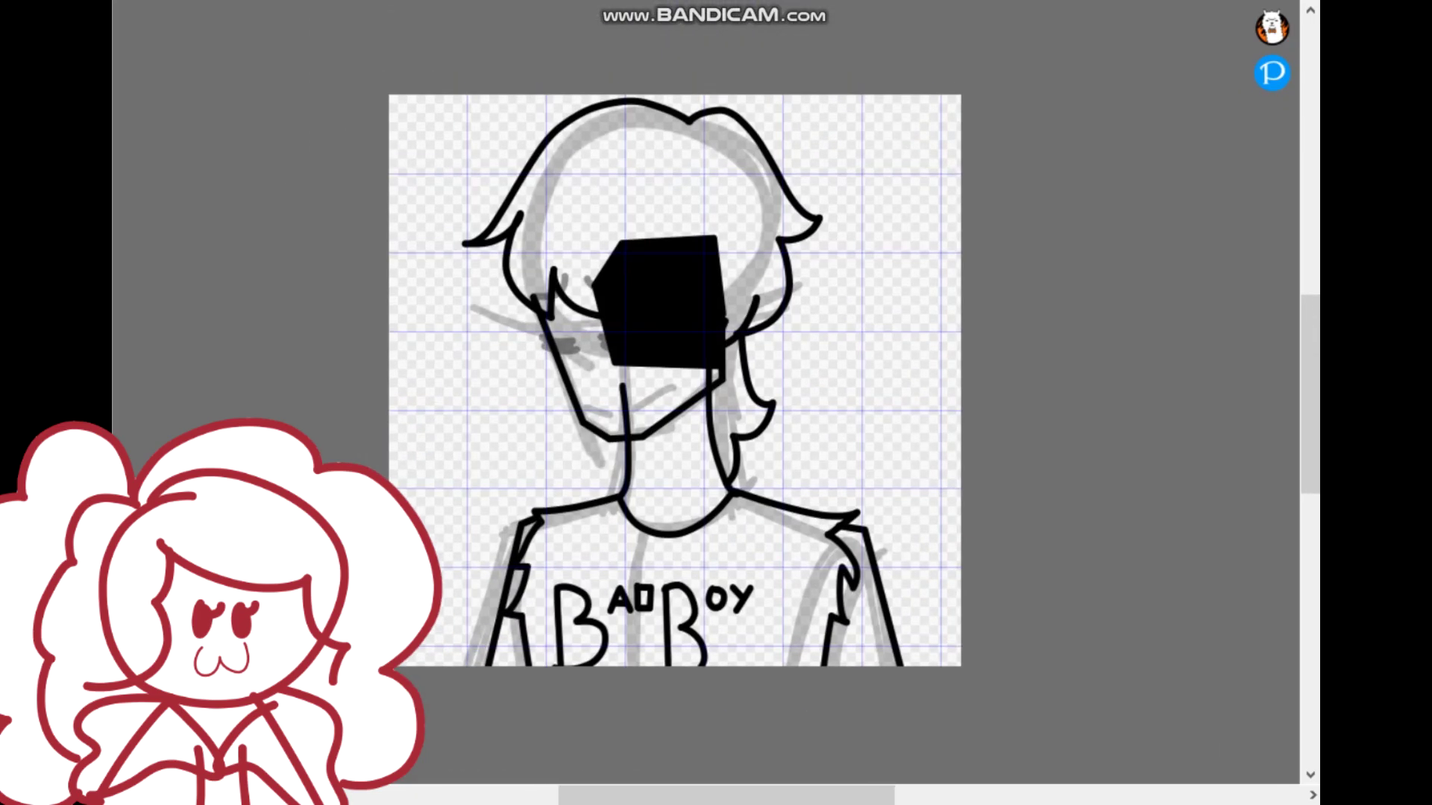
pyautogui.hotkey('ctrl', 'y')
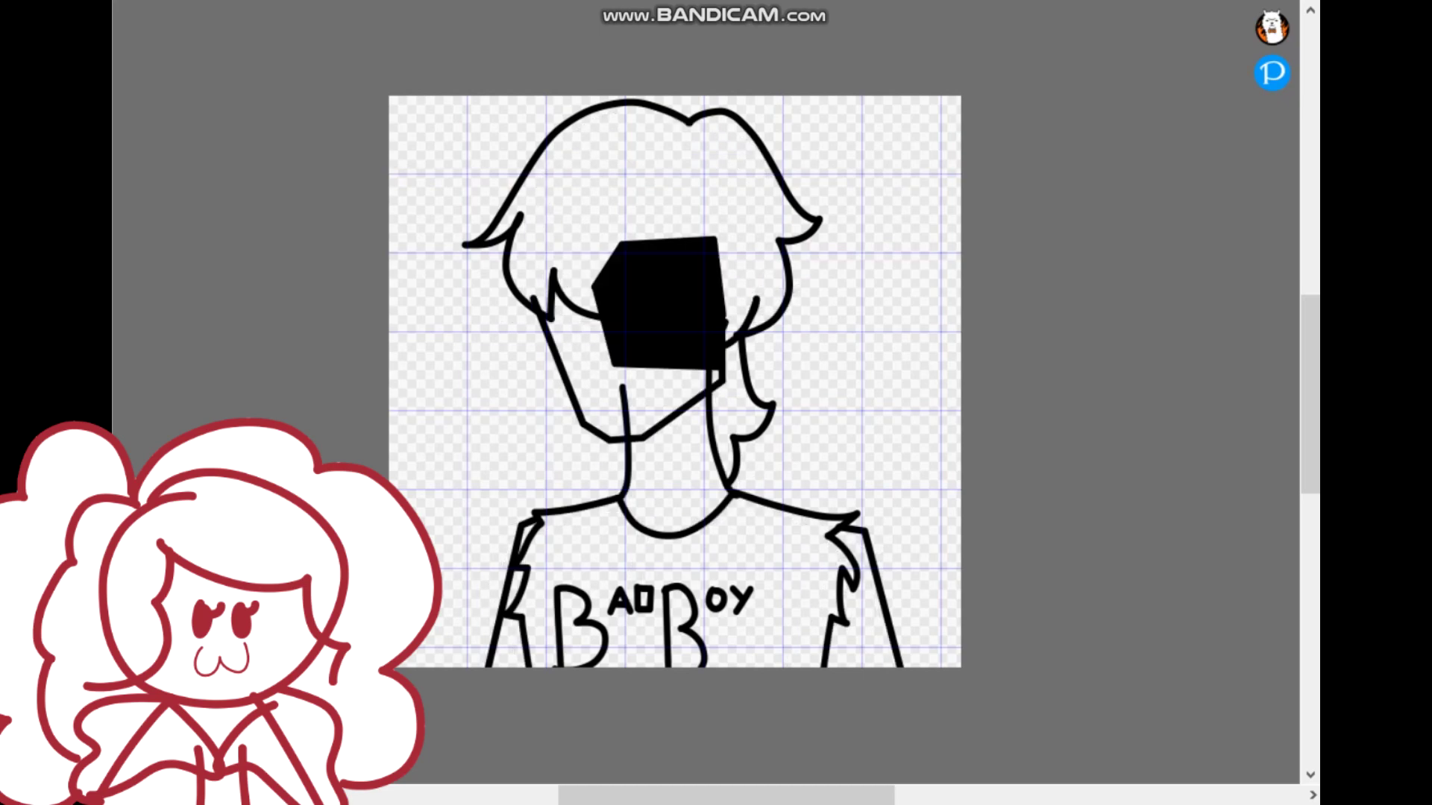
# Step: Hide the hair, face outline and black face shape, and show the Firepea reference image
pyautogui.hotkey('ctrl', 'z')
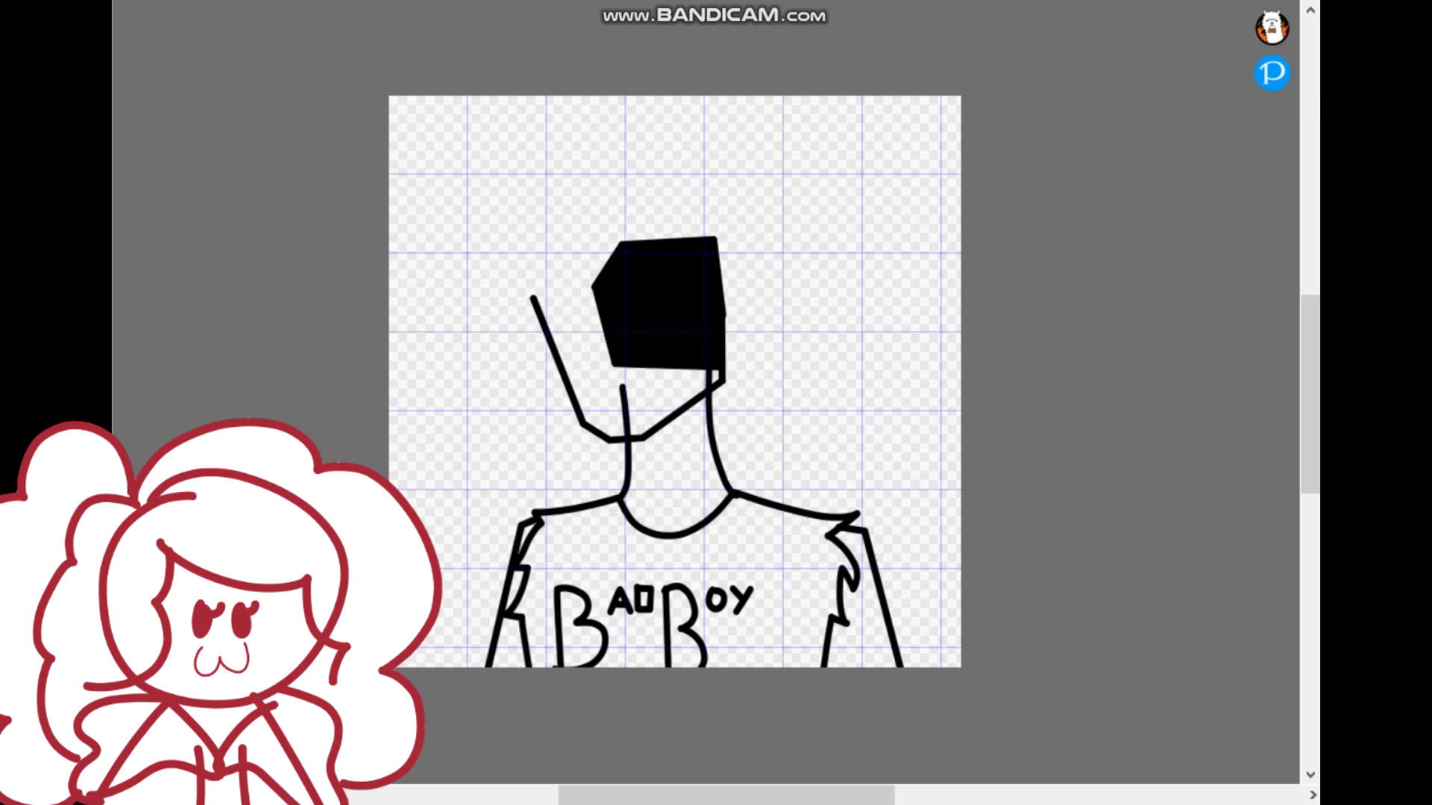
pyautogui.moveTo(675, 382); pyautogui.dragTo(735, 373)
pyautogui.hotkey('ctrl', 'y')
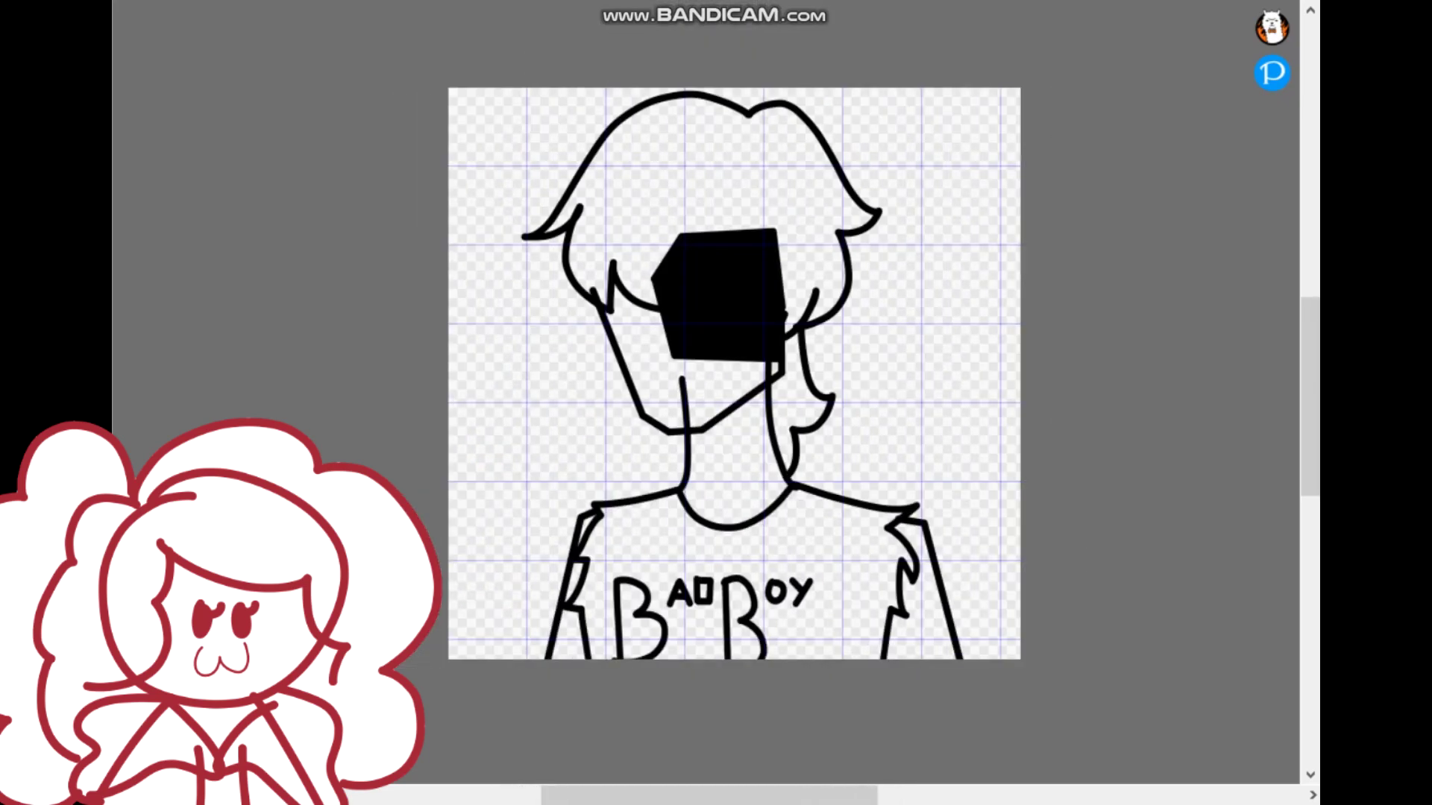
pyautogui.hotkey('ctrl', 'z')
pyautogui.hotkey('ctrl', 'z')
pyautogui.hotkey('ctrl', 'z')
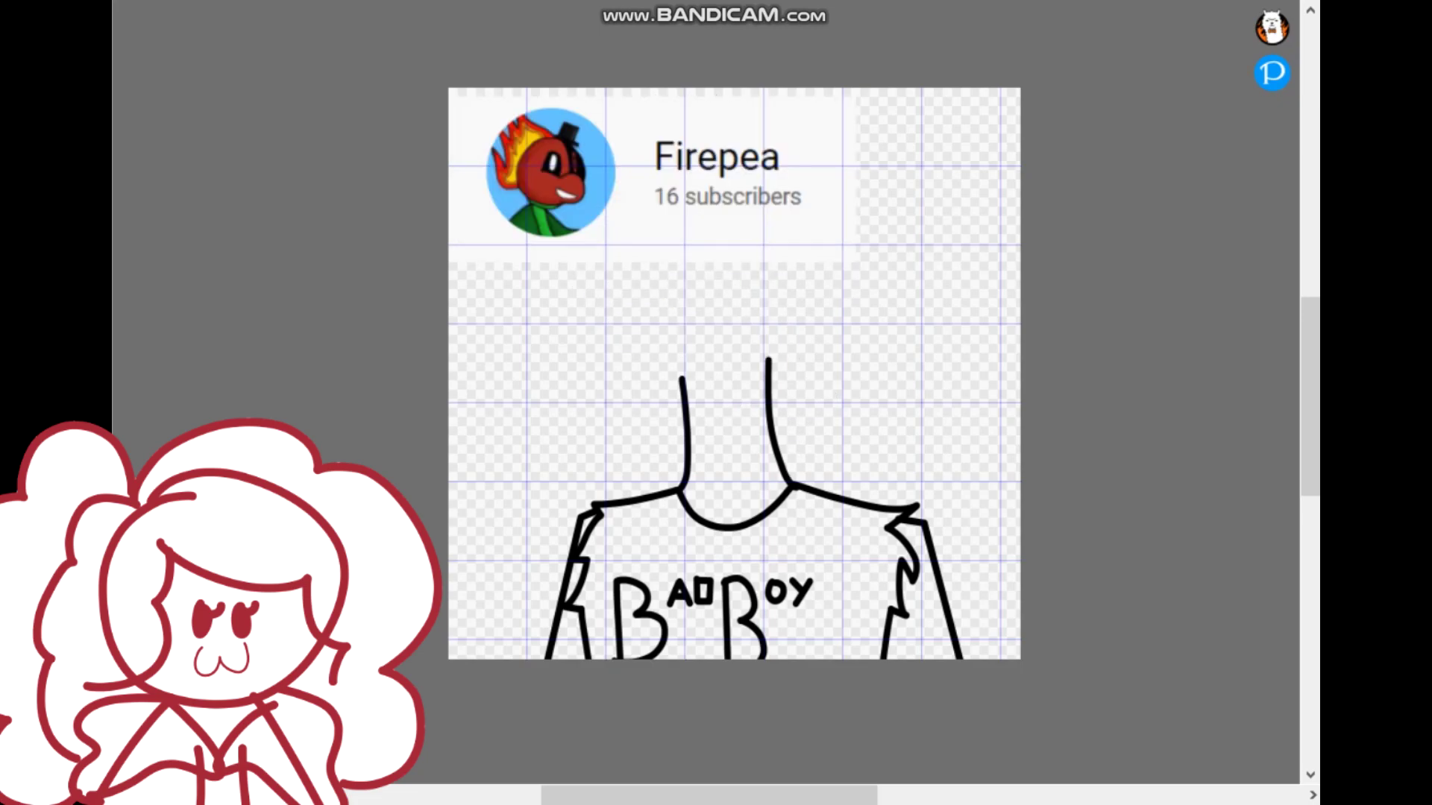
# Step: Close the open top of the neck with three straight light orange lines joining both neck lines
pyautogui.scroll(2, 554, 212)
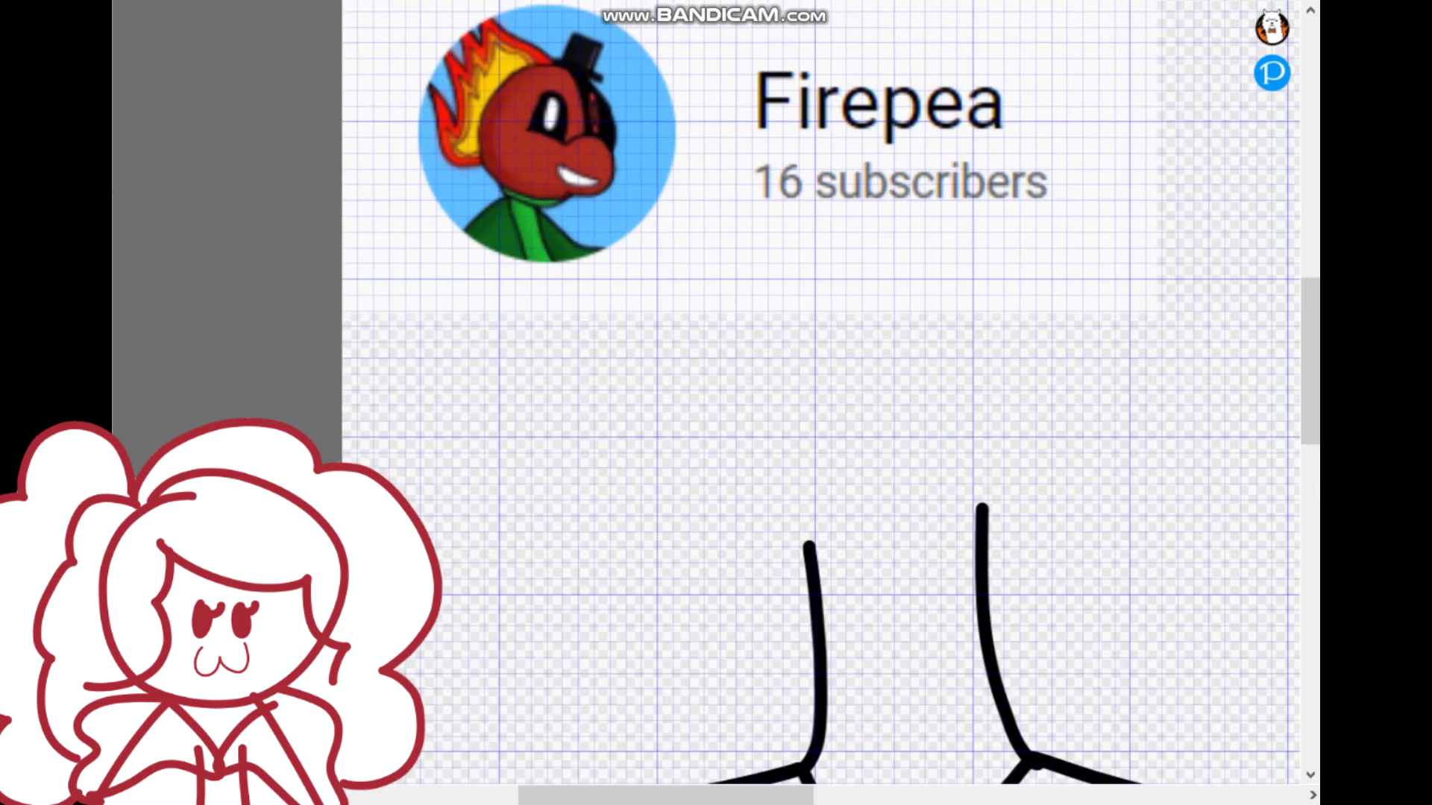
pyautogui.scroll(2, 1042, 528)
pyautogui.moveTo(919, 543); pyautogui.dragTo(916, 194)
pyautogui.hotkey('ctrl', 'z')
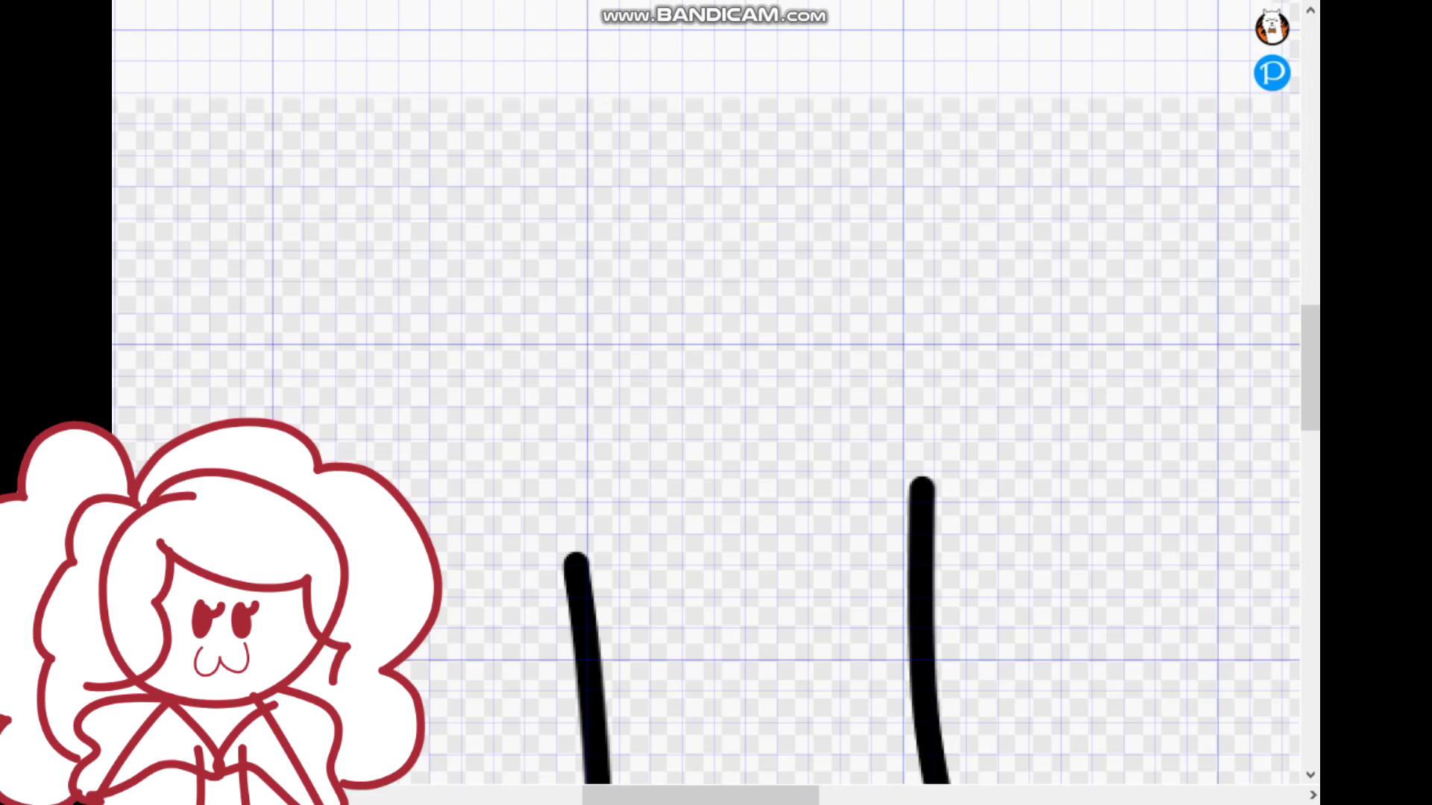
pyautogui.moveTo(908, 323); pyautogui.dragTo(895, 180)
pyautogui.moveTo(895, 181); pyautogui.dragTo(556, 199)
pyautogui.moveTo(556, 199); pyautogui.dragTo(582, 577)
pyautogui.scroll(-2, 583, 578)
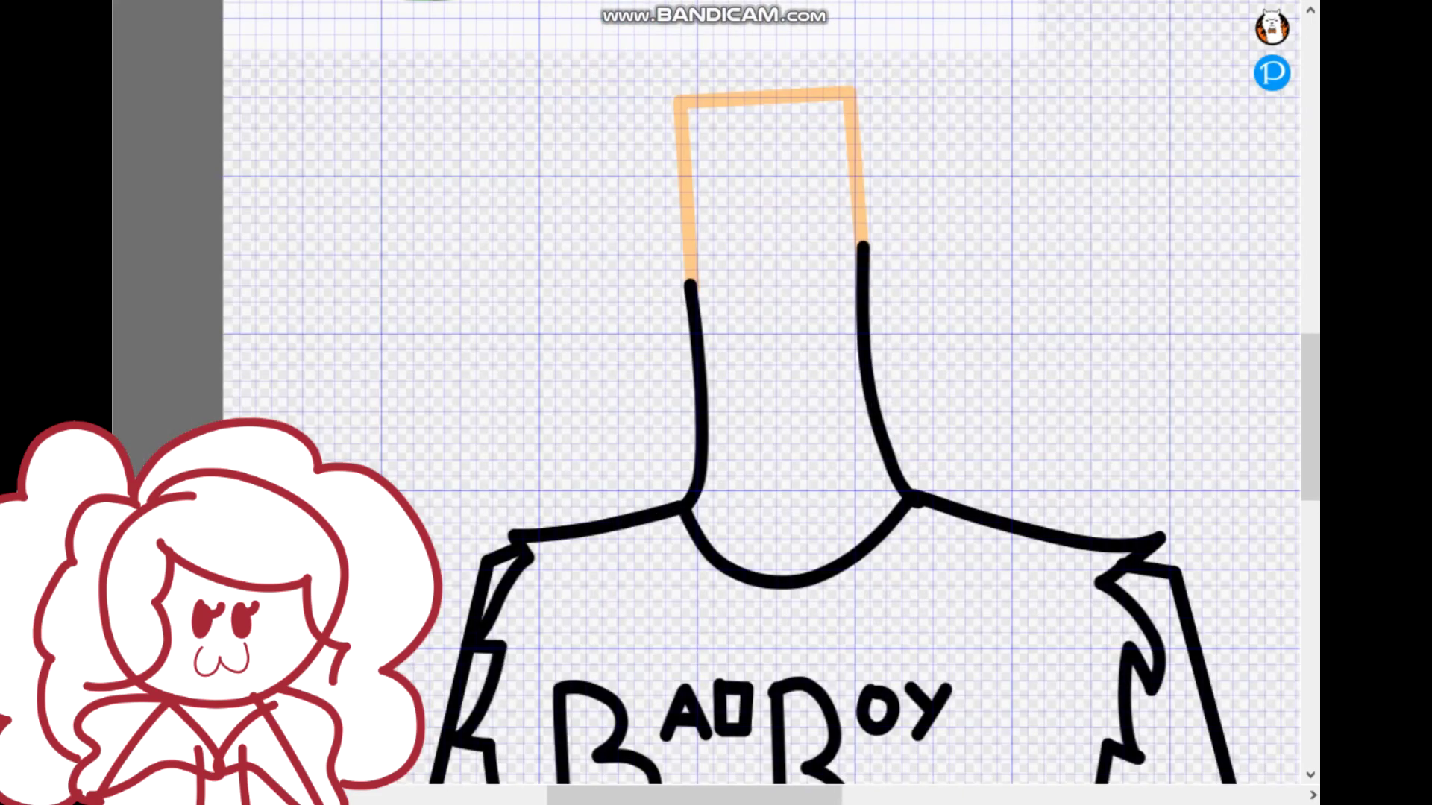
# Step: Fill the neck with light orange and show the face outline and black face shape
pyautogui.click(753, 410)
pyautogui.scroll(-2, 753, 410)
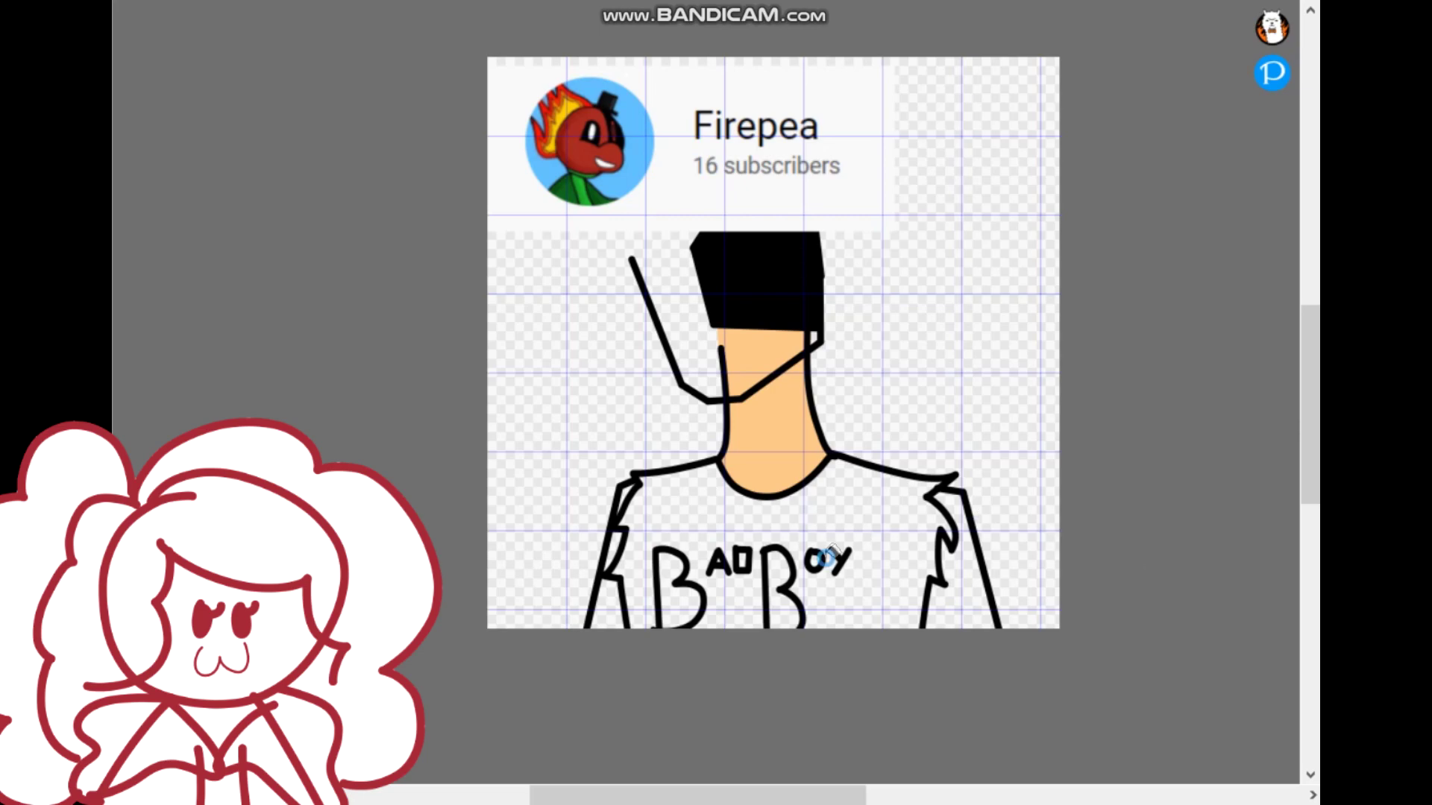
pyautogui.scroll(2, 829, 556)
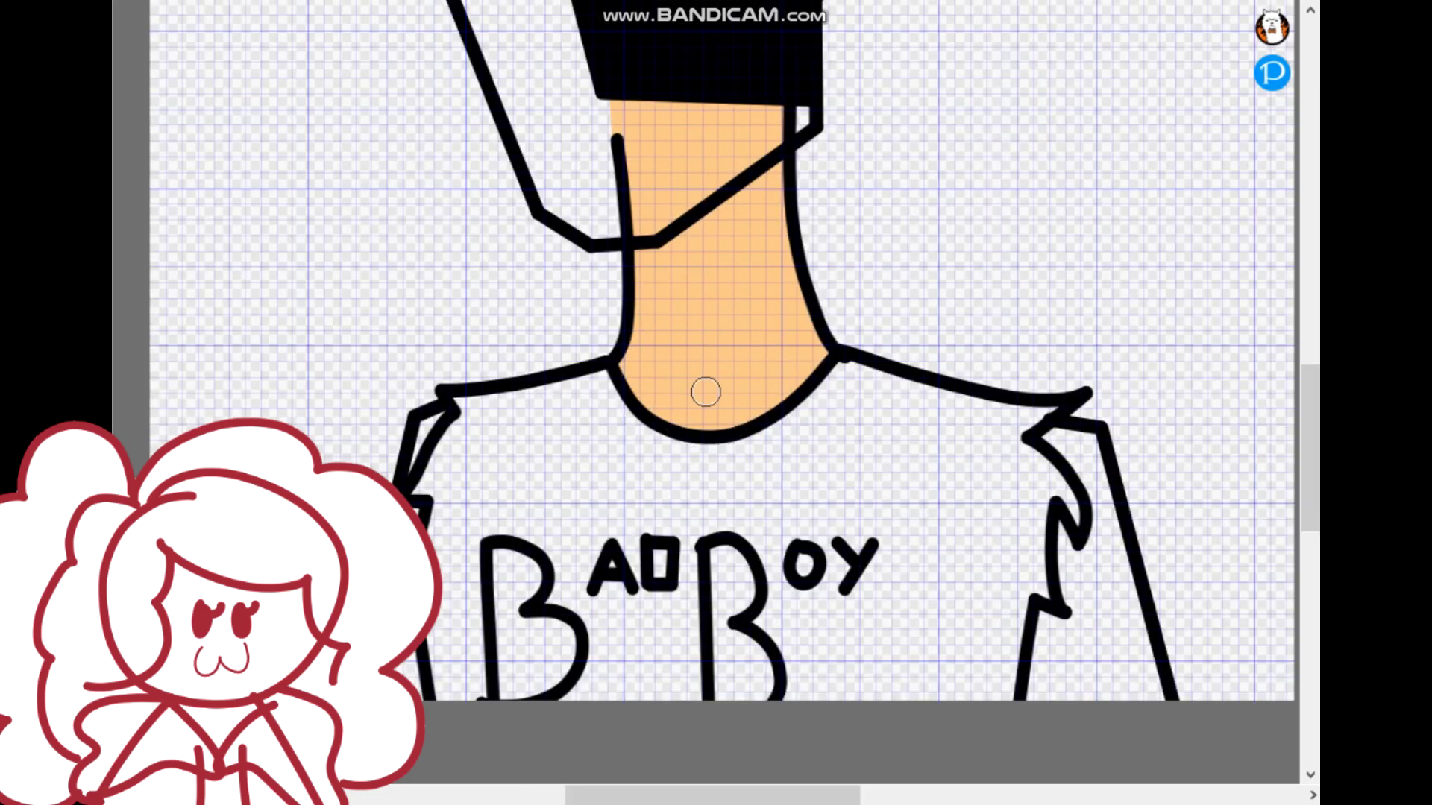
# Step: Fill the shirt with dark red, including the enclosed gaps inside the BAD BOY letters
pyautogui.click(555, 463)
pyautogui.hotkey('ctrl', 'z')
pyautogui.scroll(-3, 415, 296)
pyautogui.scroll(5, 385, 73)
pyautogui.scroll(-5, 416, 358)
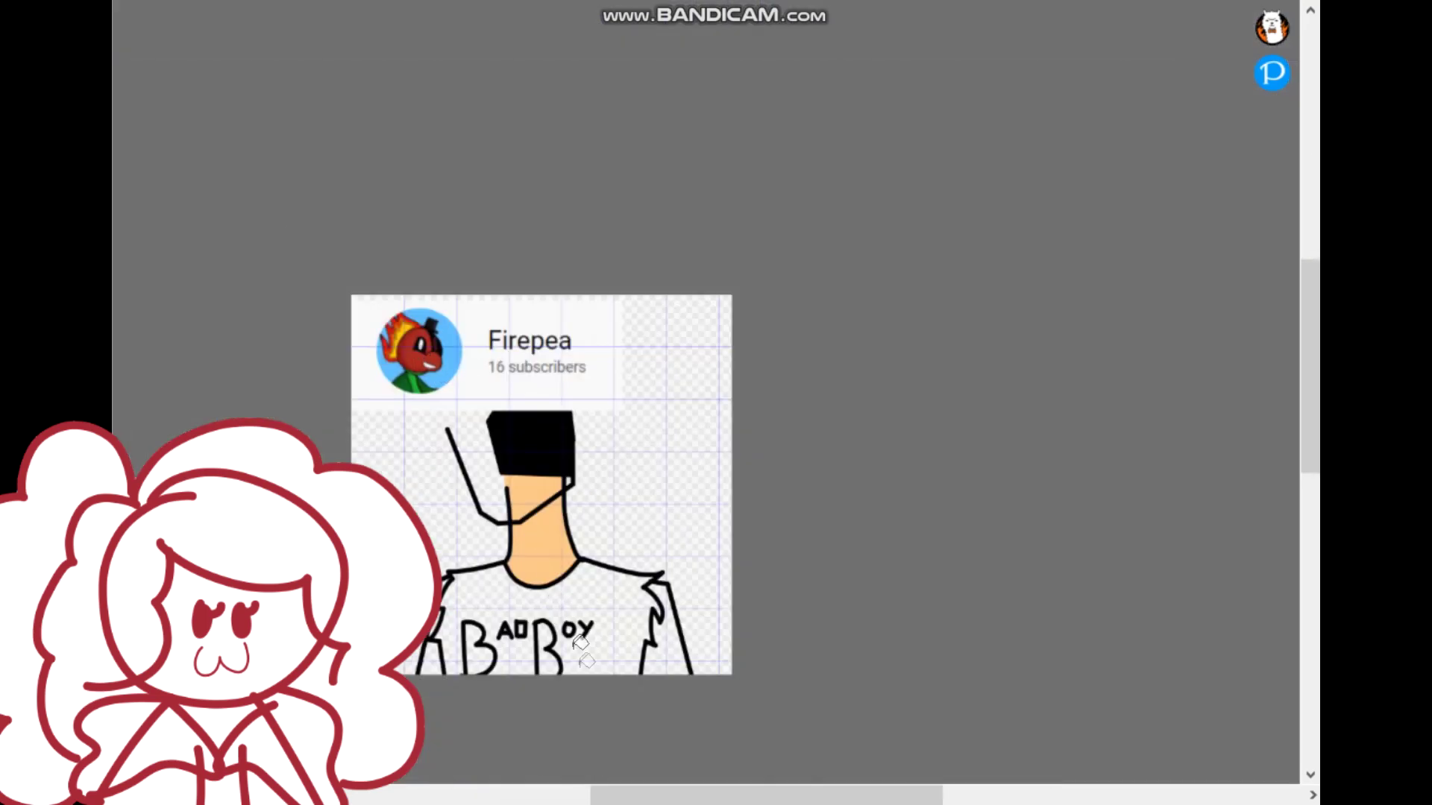
pyautogui.click(581, 643)
pyautogui.scroll(6, 580, 643)
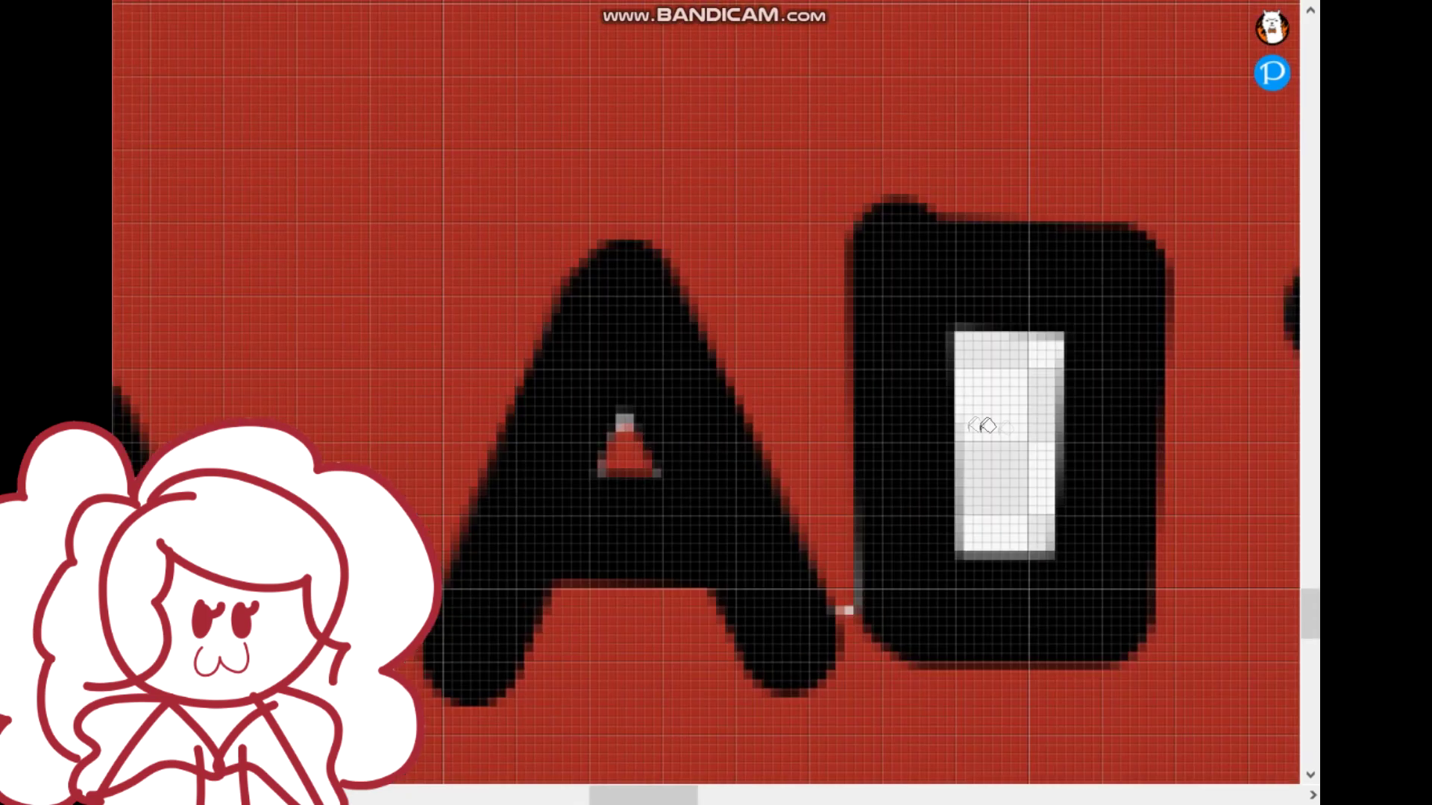
pyautogui.scroll(-5, 984, 425)
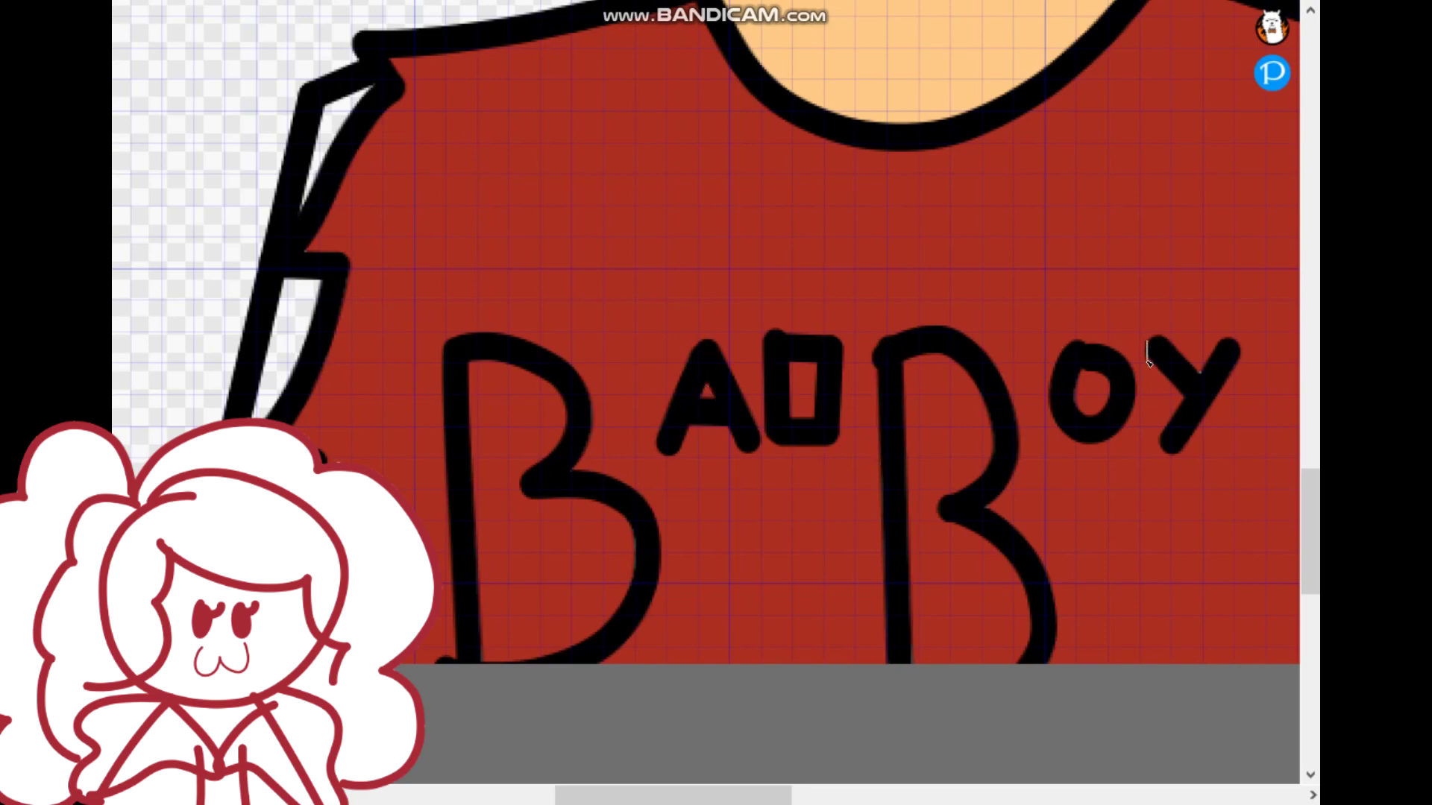
pyautogui.scroll(-4, 632, 523)
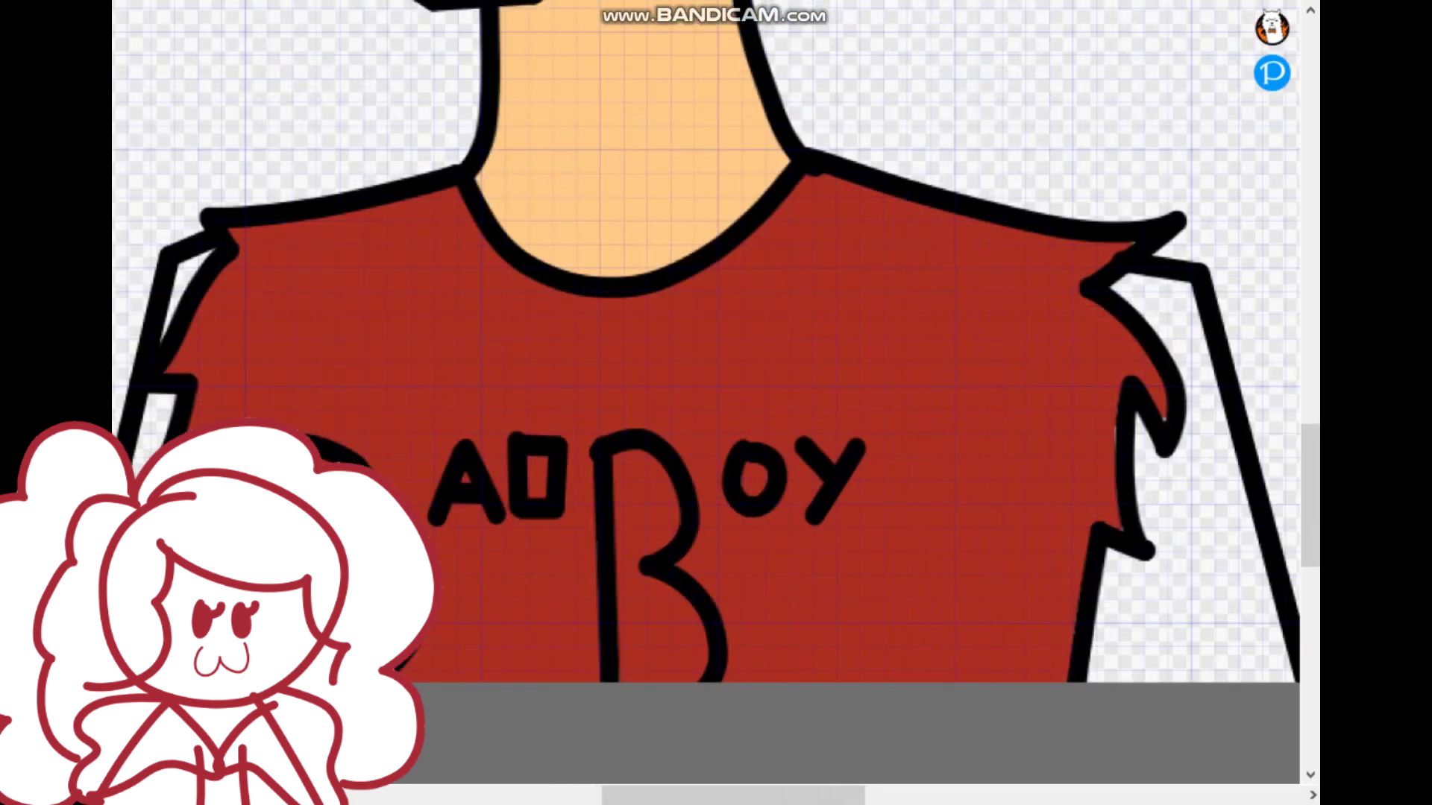
# Step: Fill both arms with light orange, including the small gaps beside the torn sleeve edges
pyautogui.scroll(3, 947, 548)
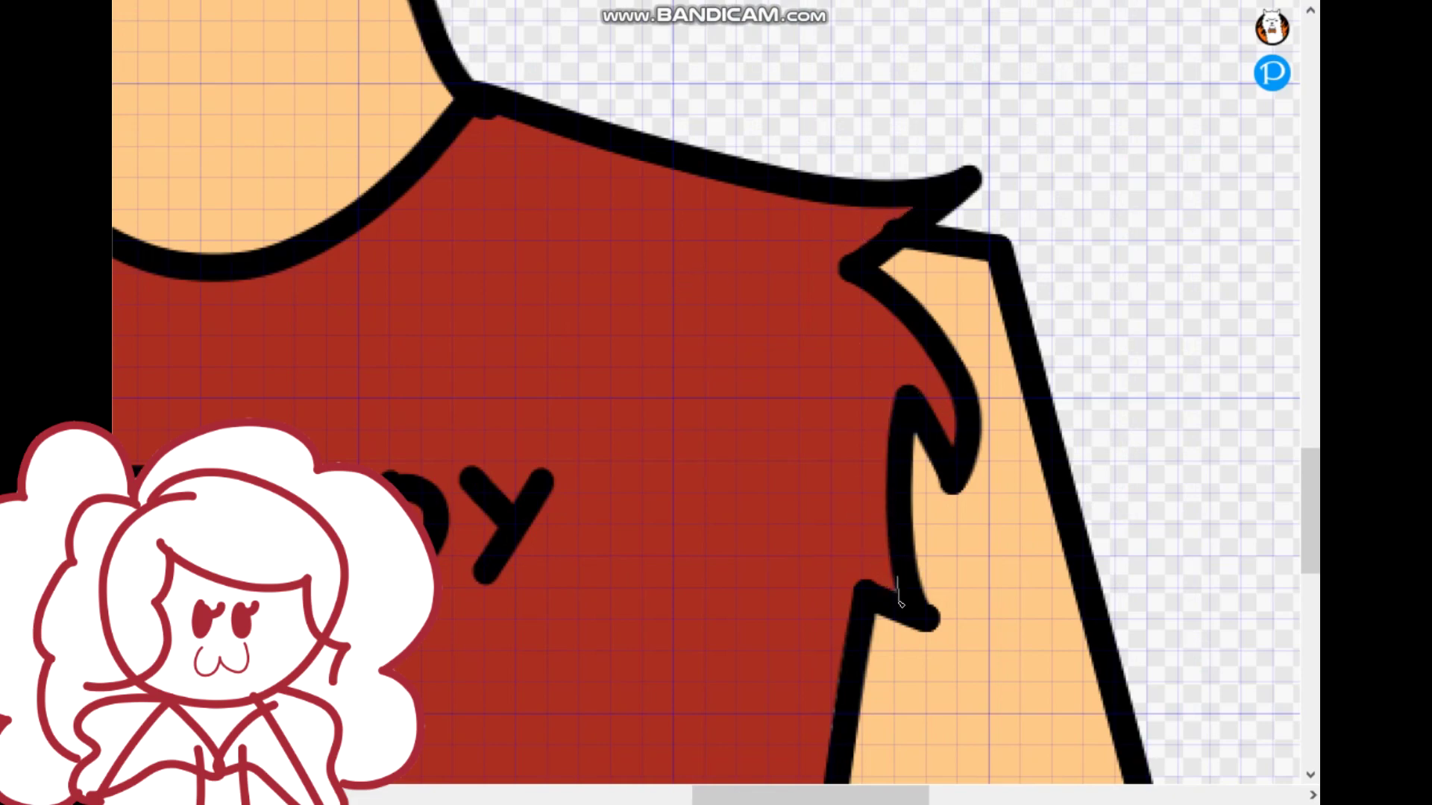
pyautogui.scroll(-5, 528, 557)
pyautogui.scroll(2, 528, 558)
pyautogui.scroll(-4, 528, 557)
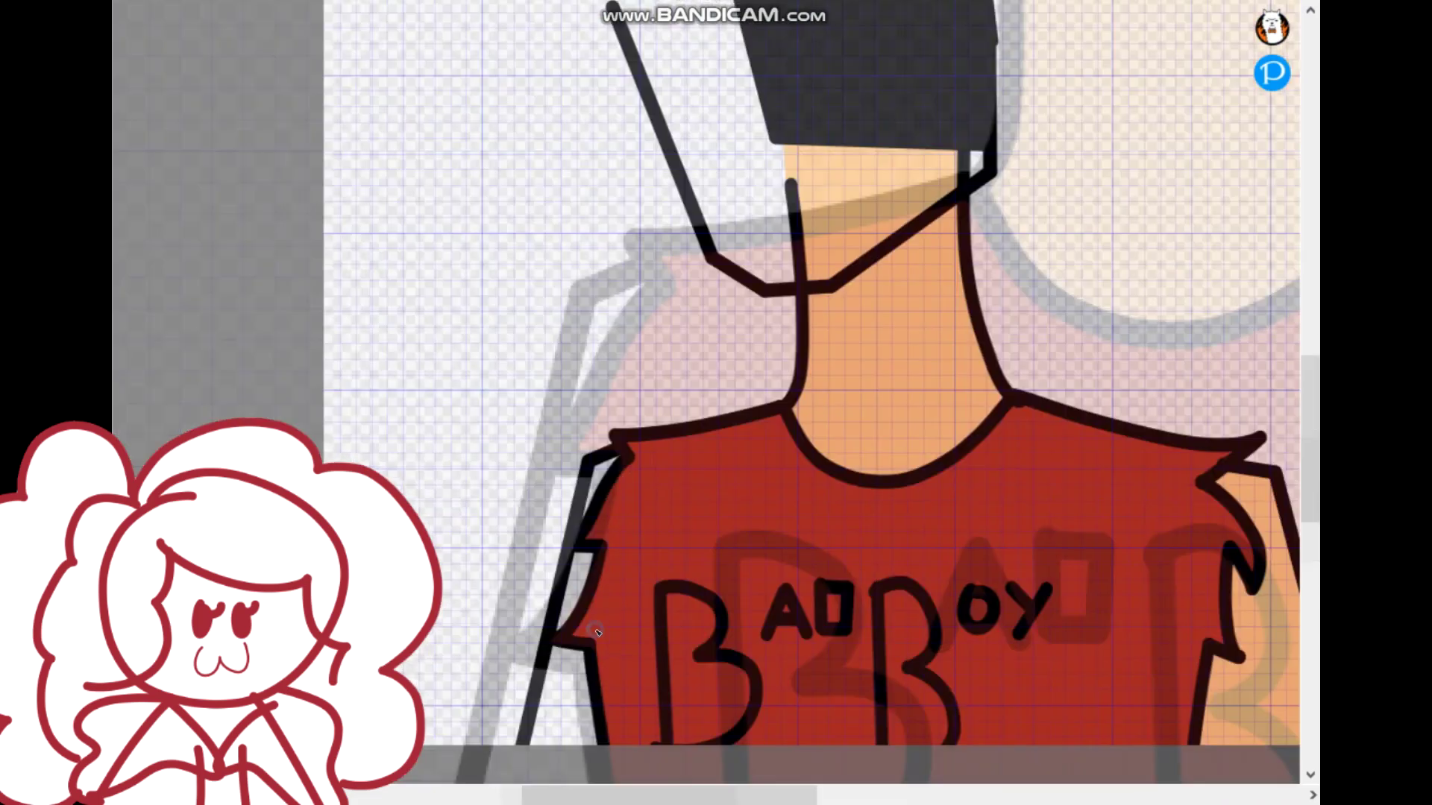
pyautogui.scroll(3, 584, 649)
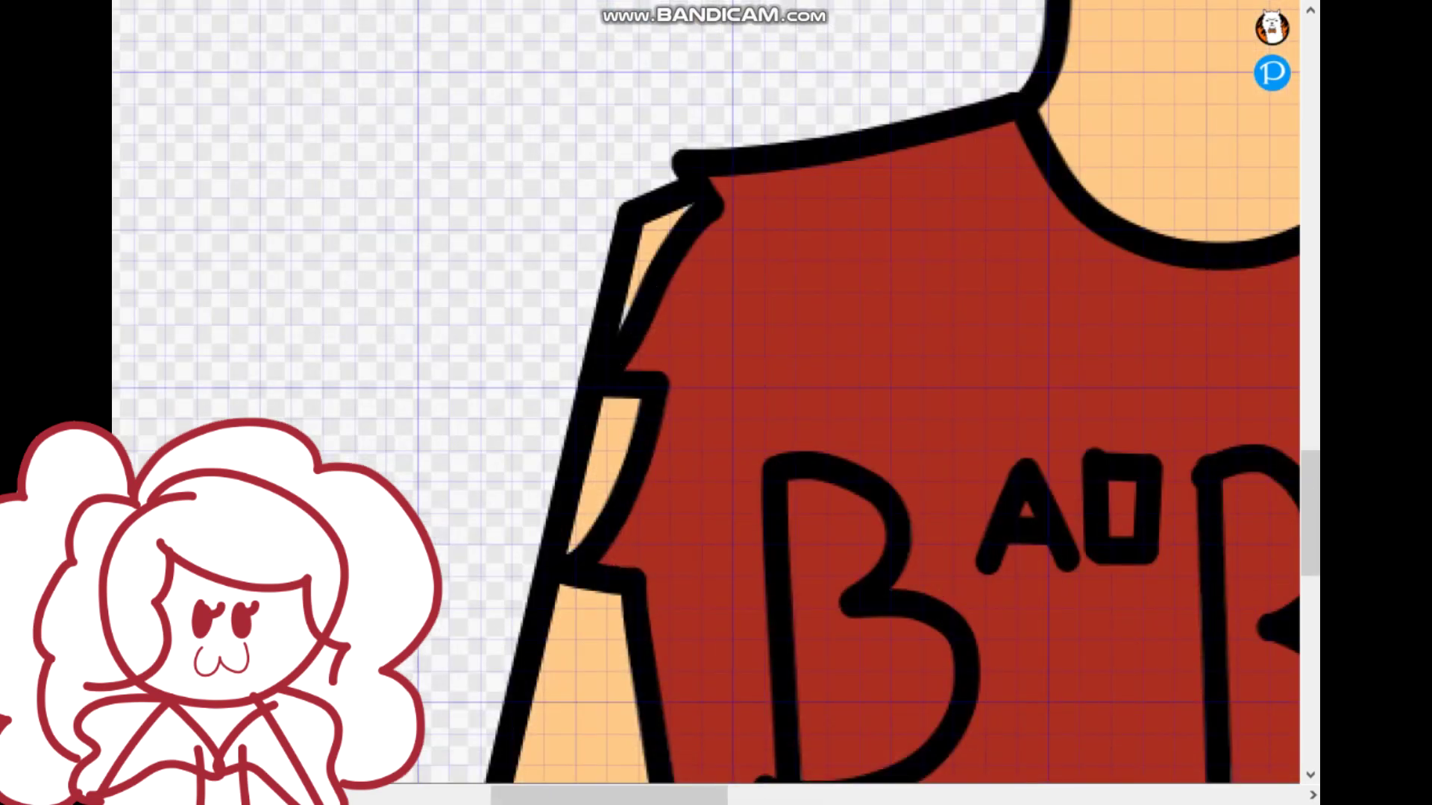
pyautogui.scroll(-5, 619, 333)
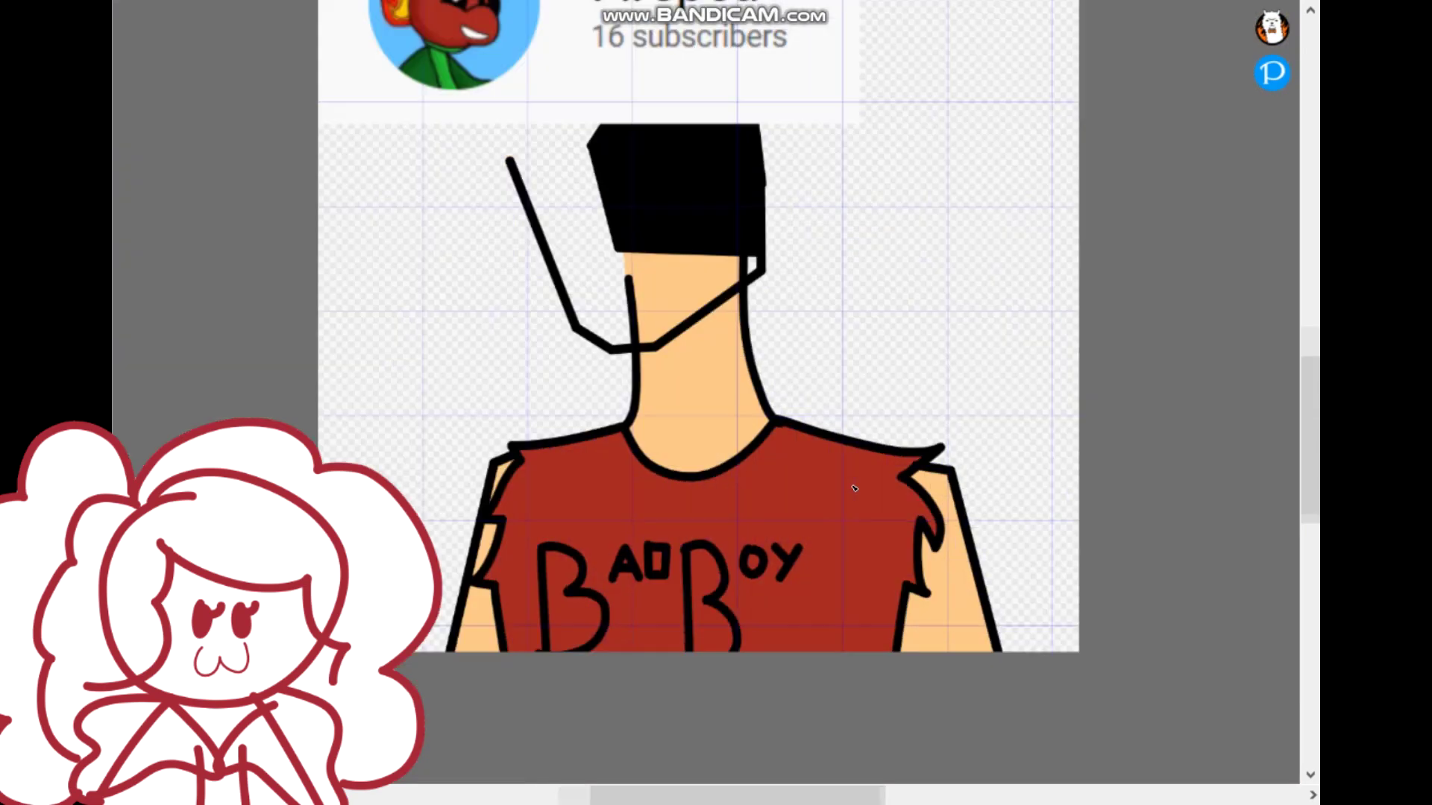
# Step: Draw a line from the open left end of the face outline to the upper right corner of the black face shape
pyautogui.scroll(3, 598, 367)
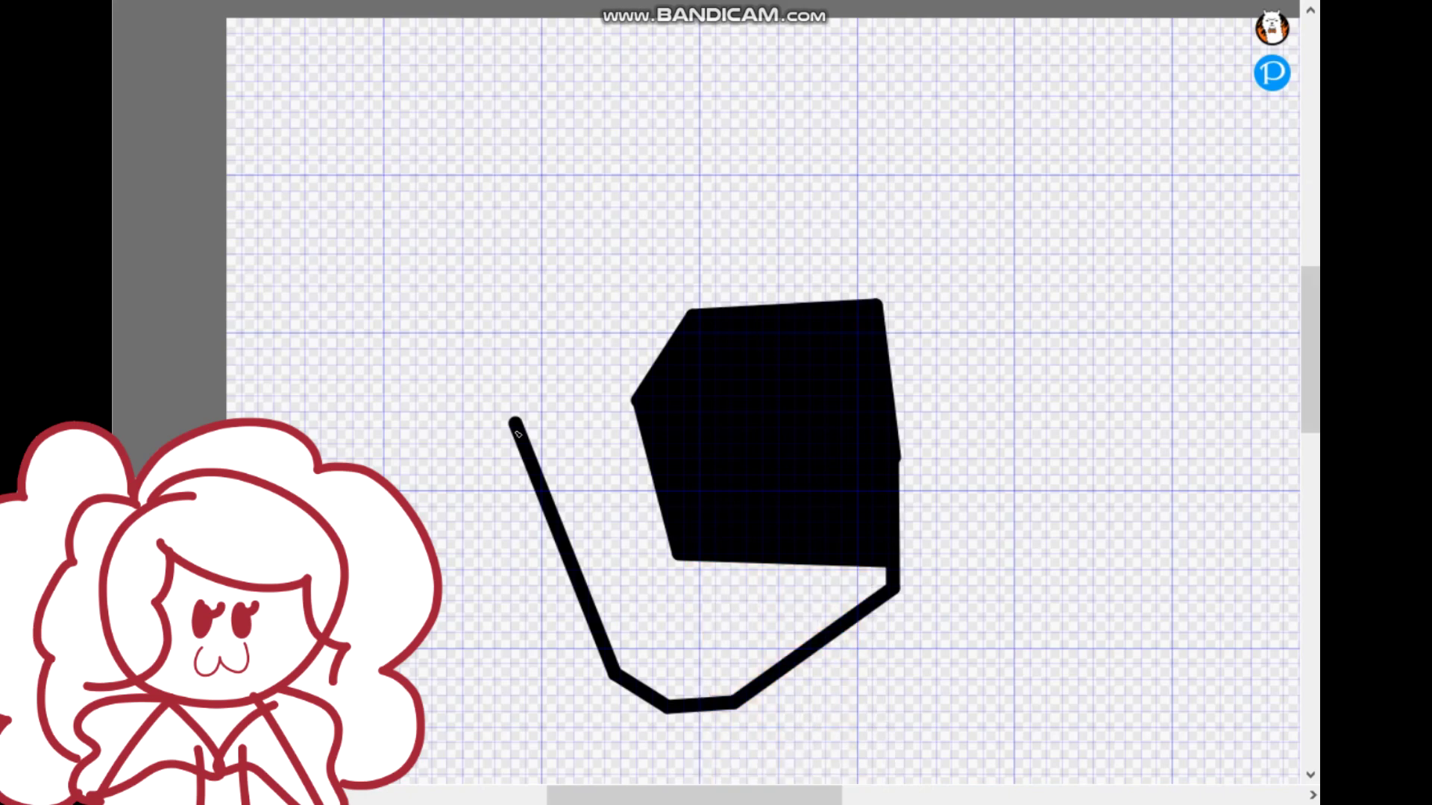
pyautogui.moveTo(518, 433)
pyautogui.mouseDown()
pyautogui.moveTo(741, 182)
pyautogui.moveTo(877, 319)
pyautogui.mouseUp()
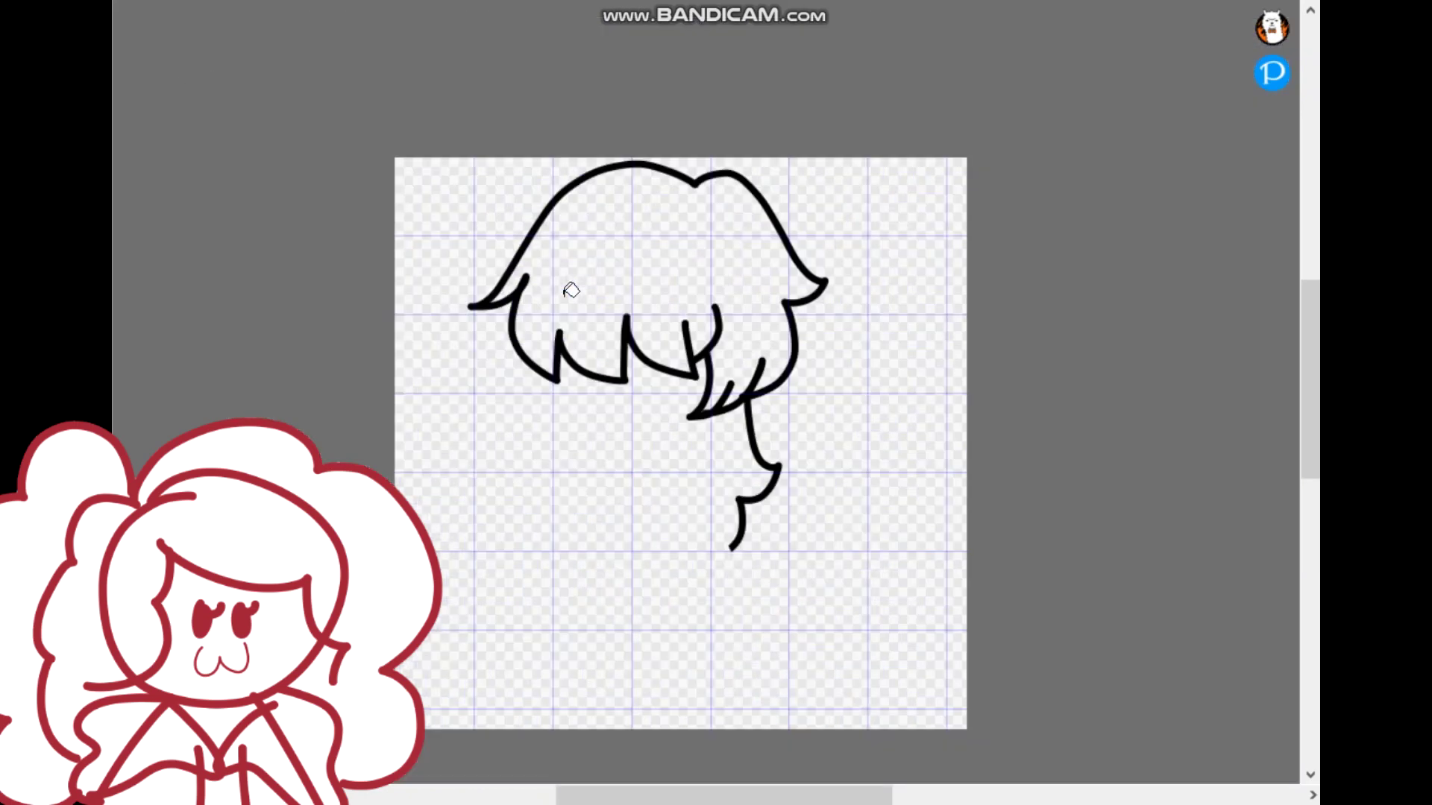
# Step: Close the open left side of the hanging hair strand with a straight yellow line and fill the hair and strand yellow
pyautogui.scroll(3, 570, 288)
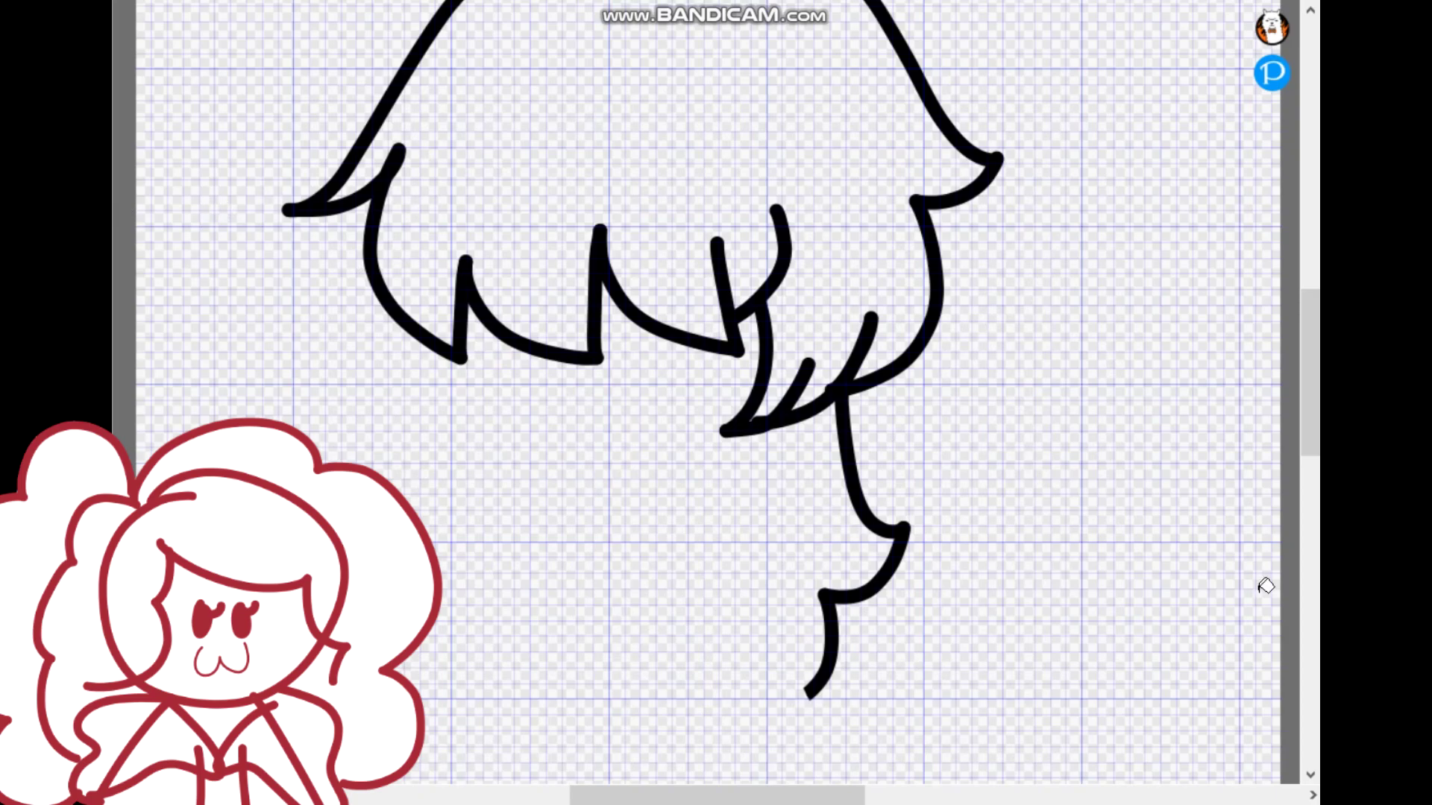
pyautogui.hotkey('ctrl', 'v')
pyautogui.scroll(-3, 499, 261)
pyautogui.scroll(5, 425, 171)
pyautogui.scroll(-4, 440, 208)
pyautogui.scroll(2, 586, 396)
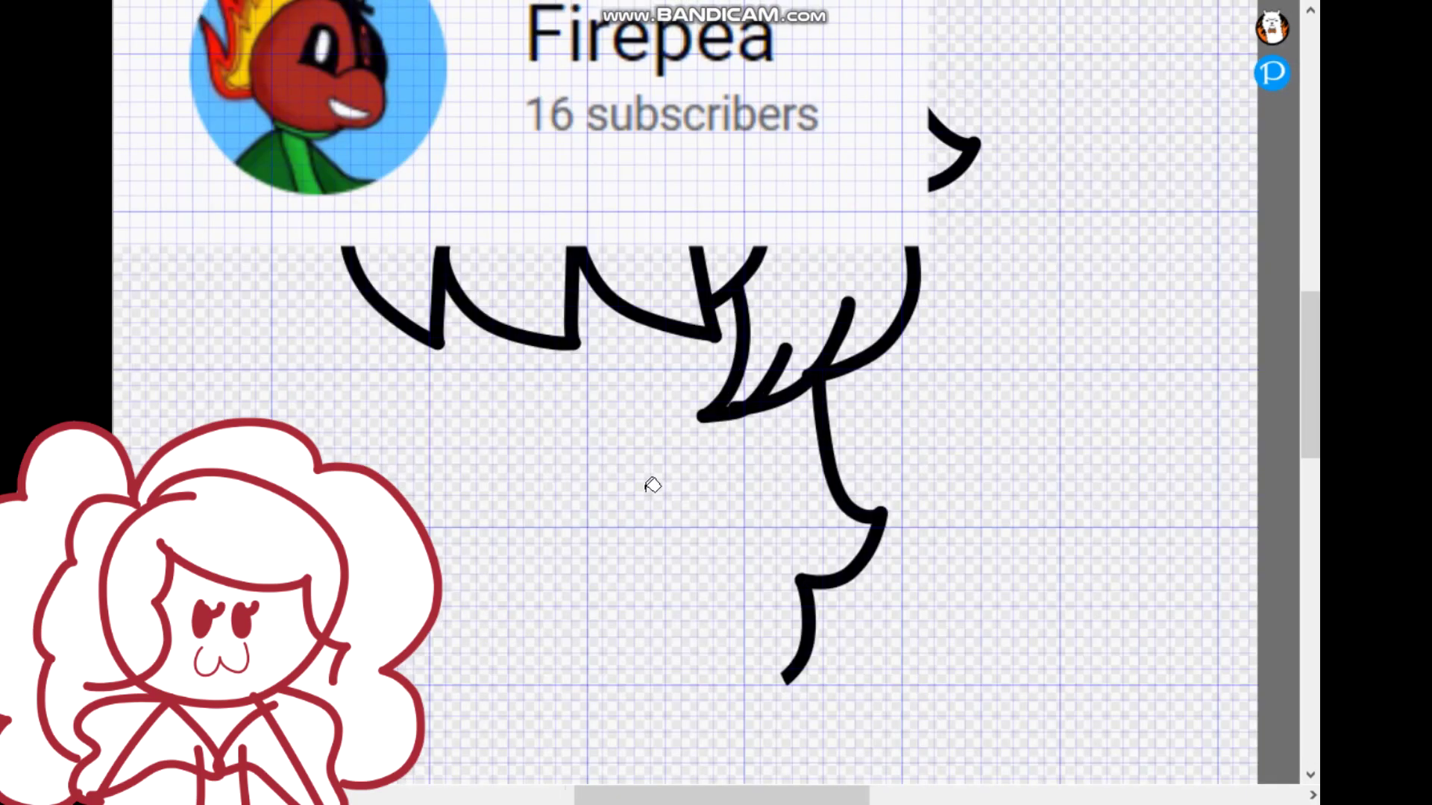
pyautogui.moveTo(767, 405); pyautogui.dragTo(787, 676)
pyautogui.click(841, 524)
pyautogui.scroll(-3, 841, 525)
pyautogui.scroll(3, 905, 604)
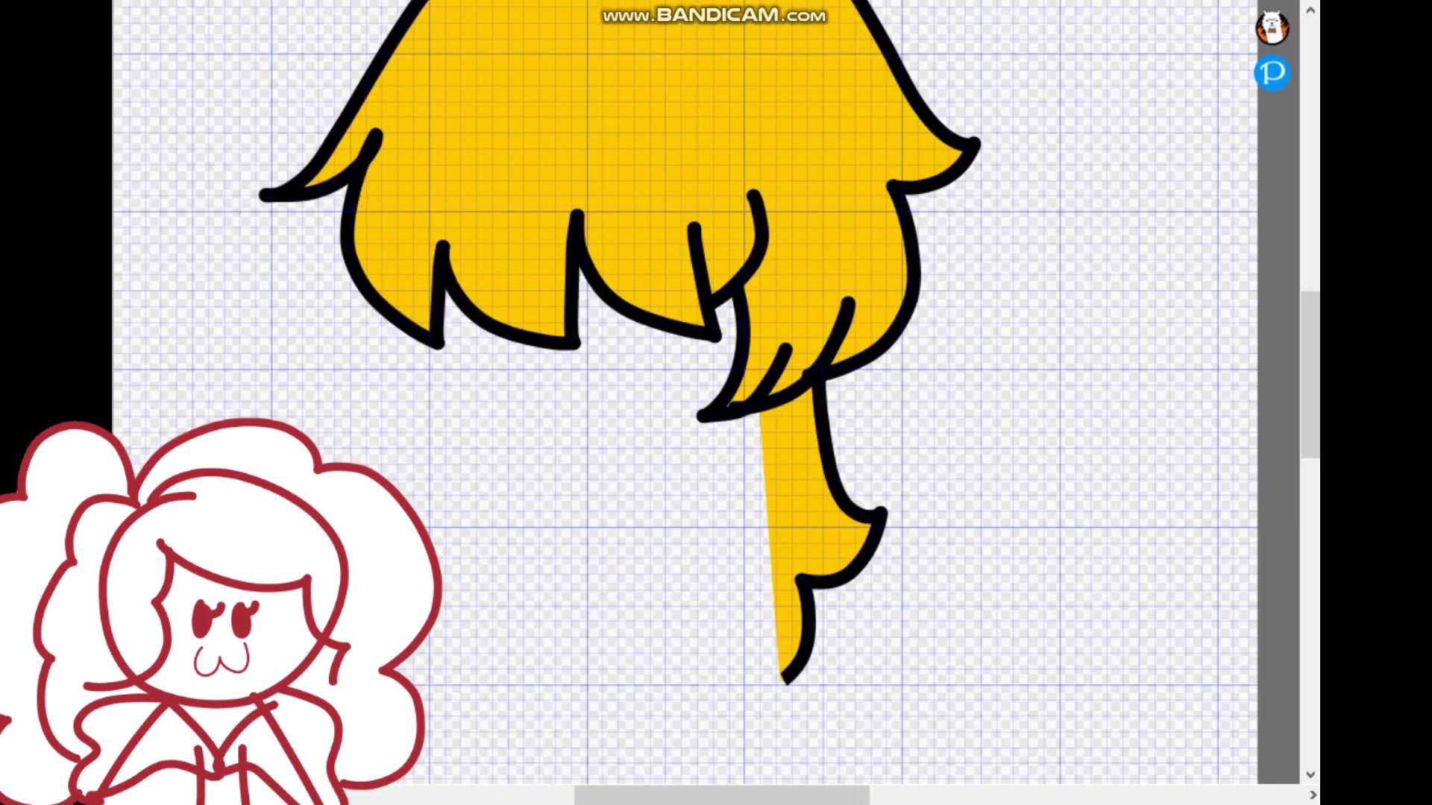
pyautogui.scroll(-3, 987, 592)
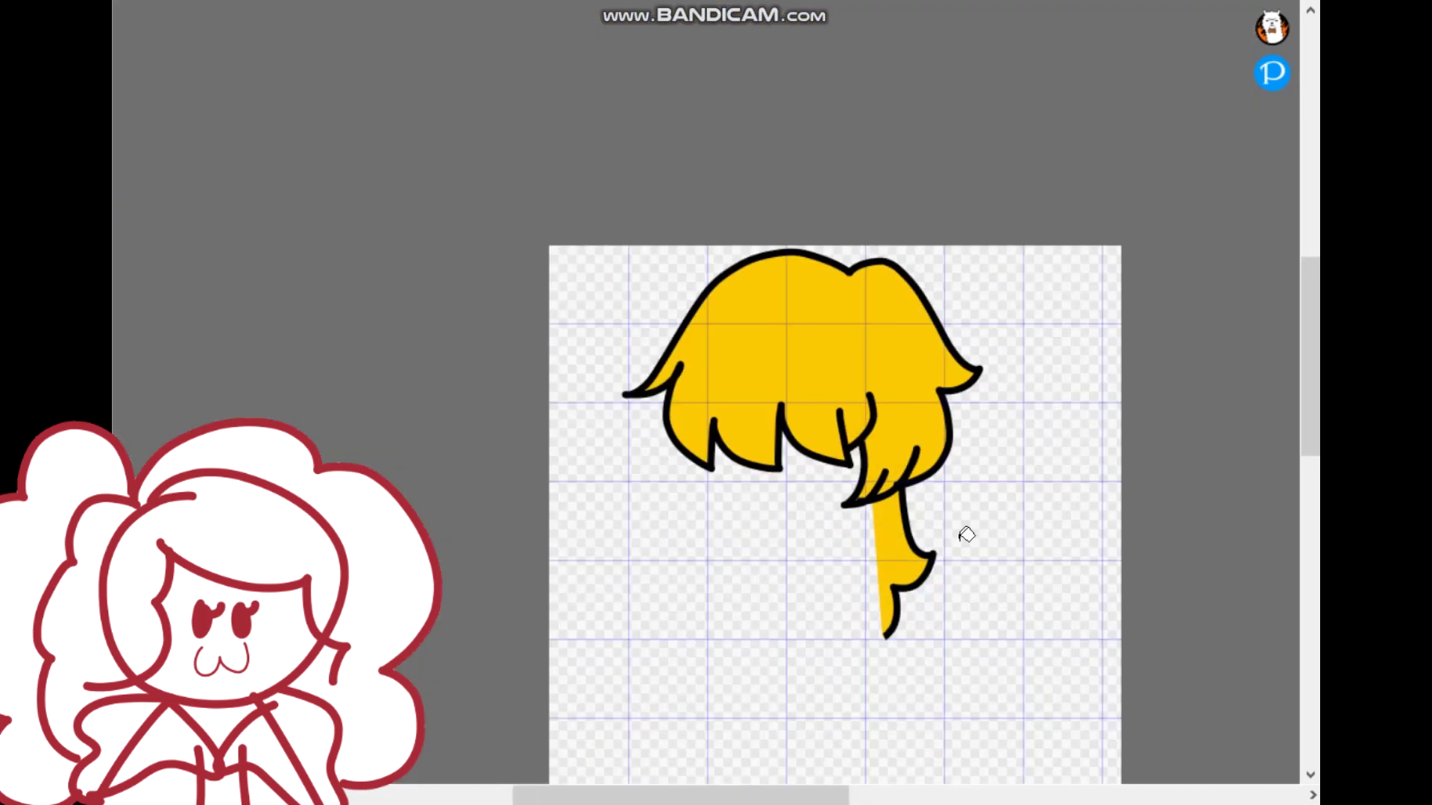
# Step: Draw a scalloped orange line across the hair and a curve down the strand, and fill the areas they bound orange
pyautogui.scroll(6, 601, 285)
pyautogui.scroll(-5, 734, 329)
pyautogui.moveTo(1083, 407); pyautogui.dragTo(753, 210)
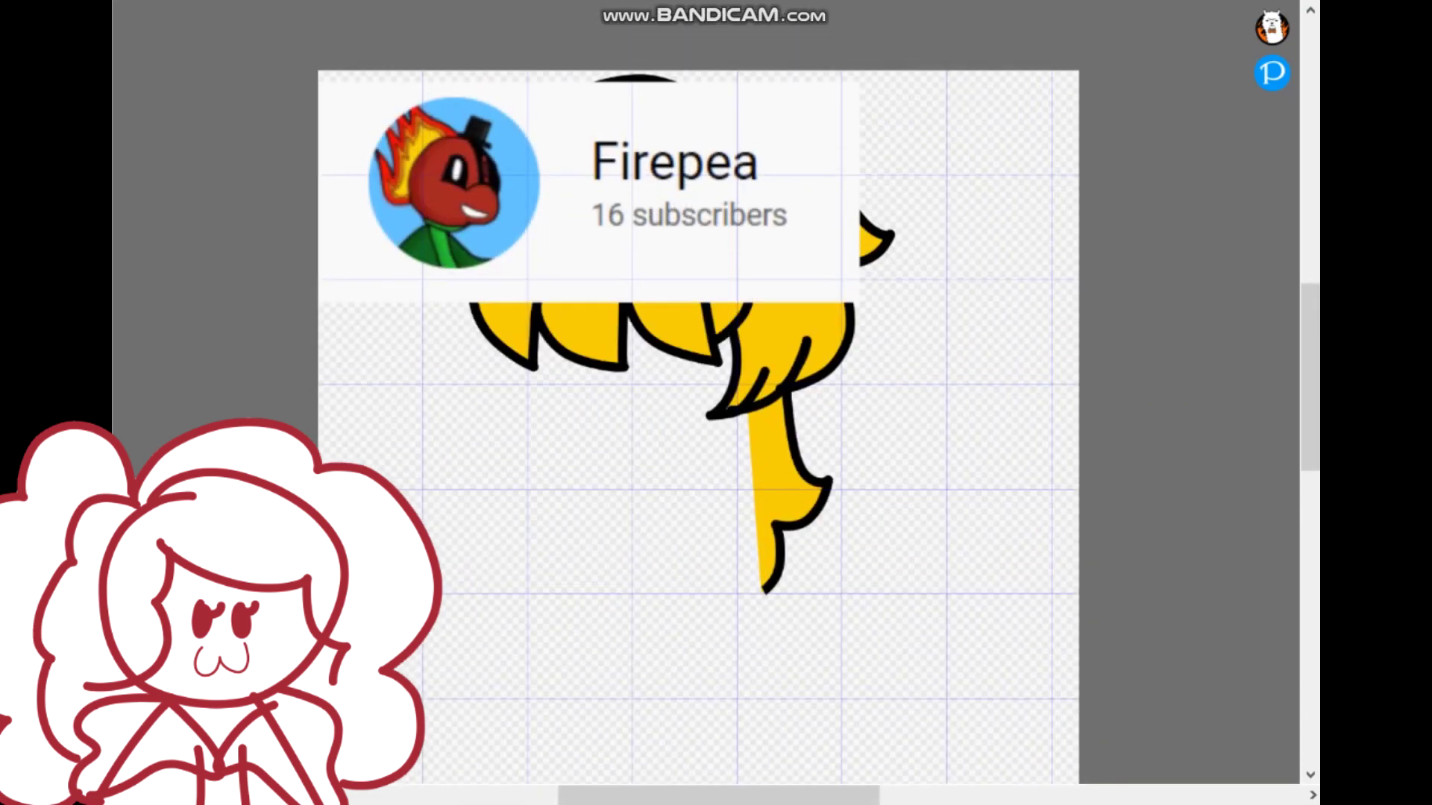
pyautogui.hotkey('ctrl', 'z')
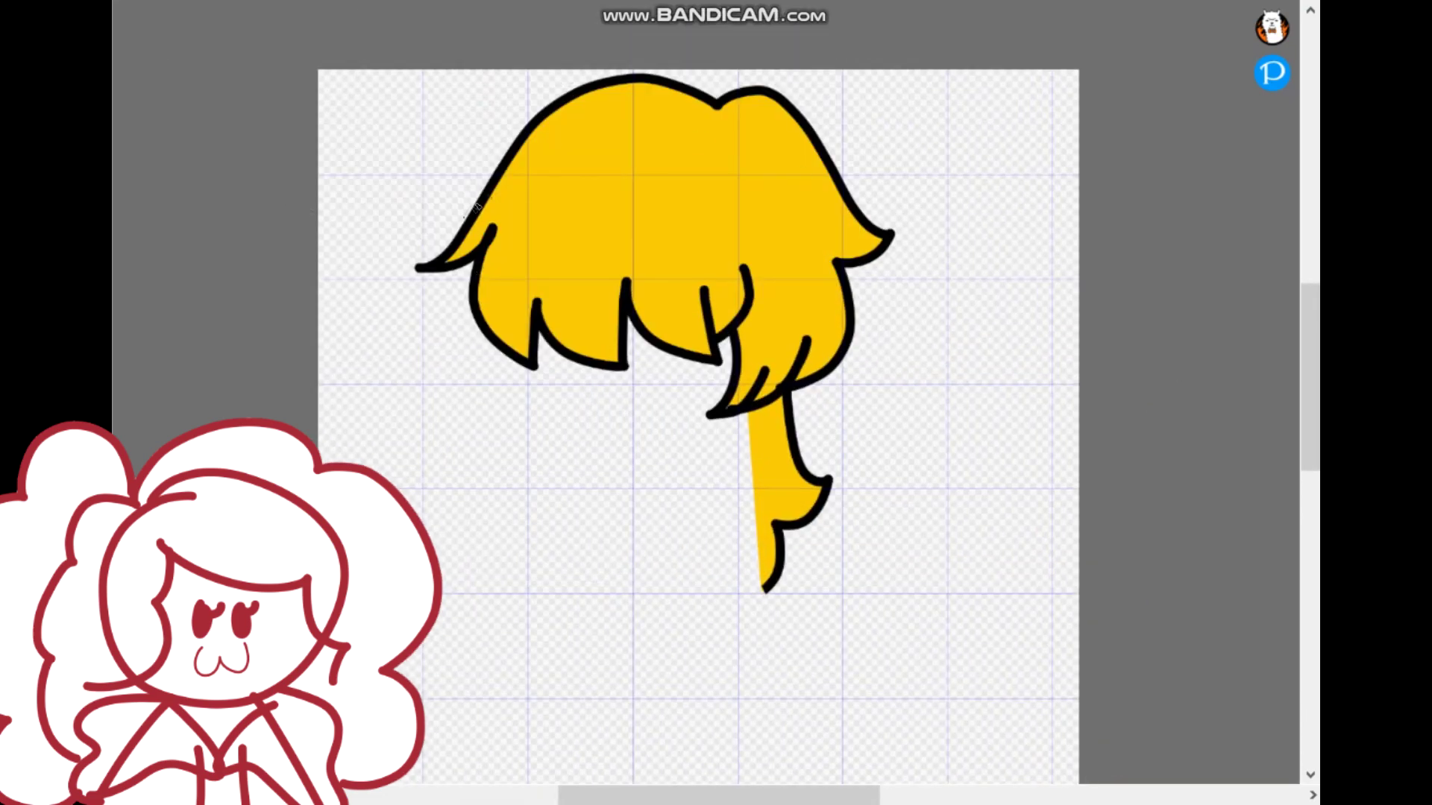
pyautogui.moveTo(477, 206); pyautogui.dragTo(572, 144)
pyautogui.hotkey('ctrl', 'z')
pyautogui.moveTo(491, 195)
pyautogui.mouseDown()
pyautogui.moveTo(574, 178)
pyautogui.moveTo(690, 203)
pyautogui.moveTo(831, 179)
pyautogui.mouseUp()
pyautogui.moveTo(760, 406); pyautogui.dragTo(776, 513)
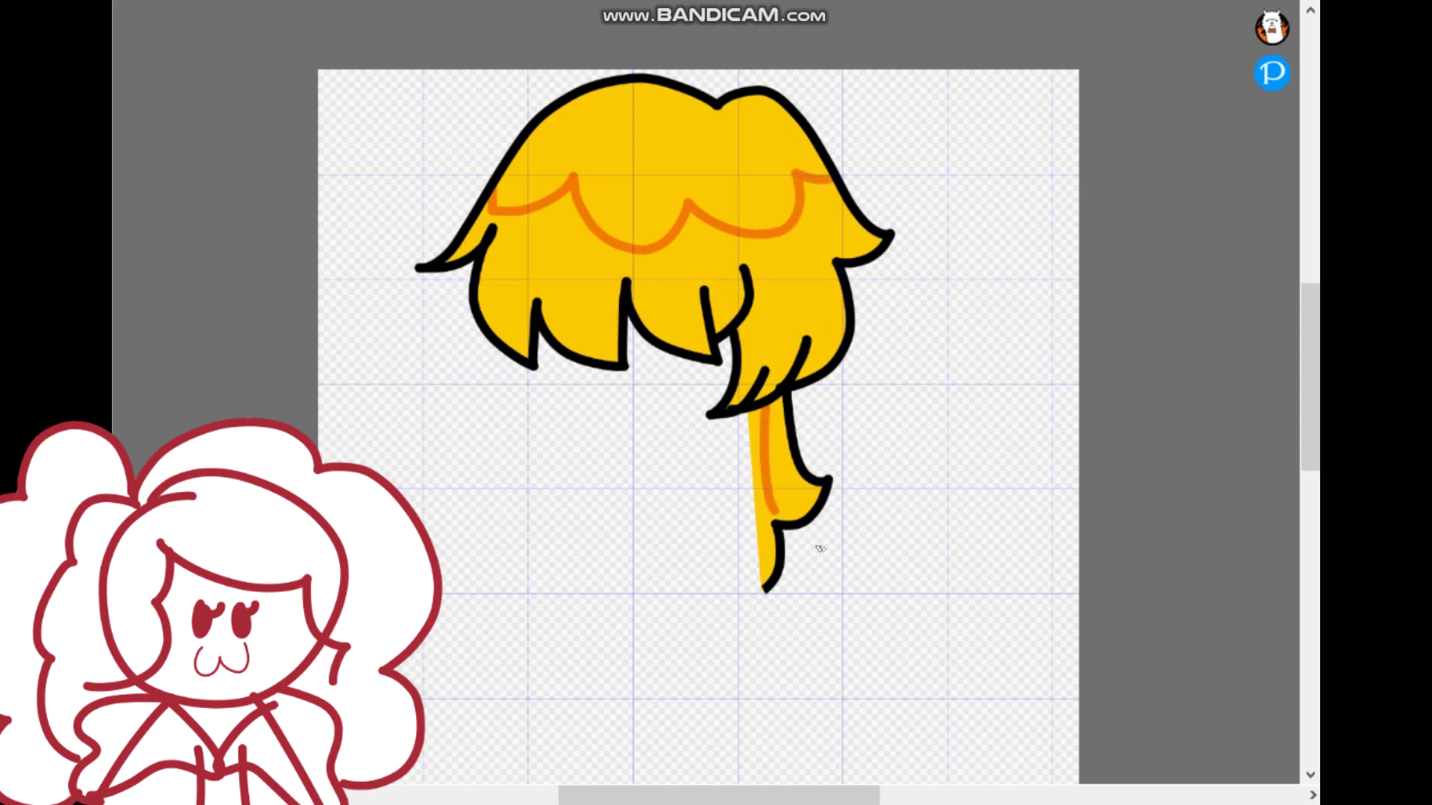
pyautogui.click(597, 161)
pyautogui.click(802, 498)
# Step: Redraw the orange area on the strand and add red along its right edge and as a scalloped band atop the hair
pyautogui.scroll(2, 768, 492)
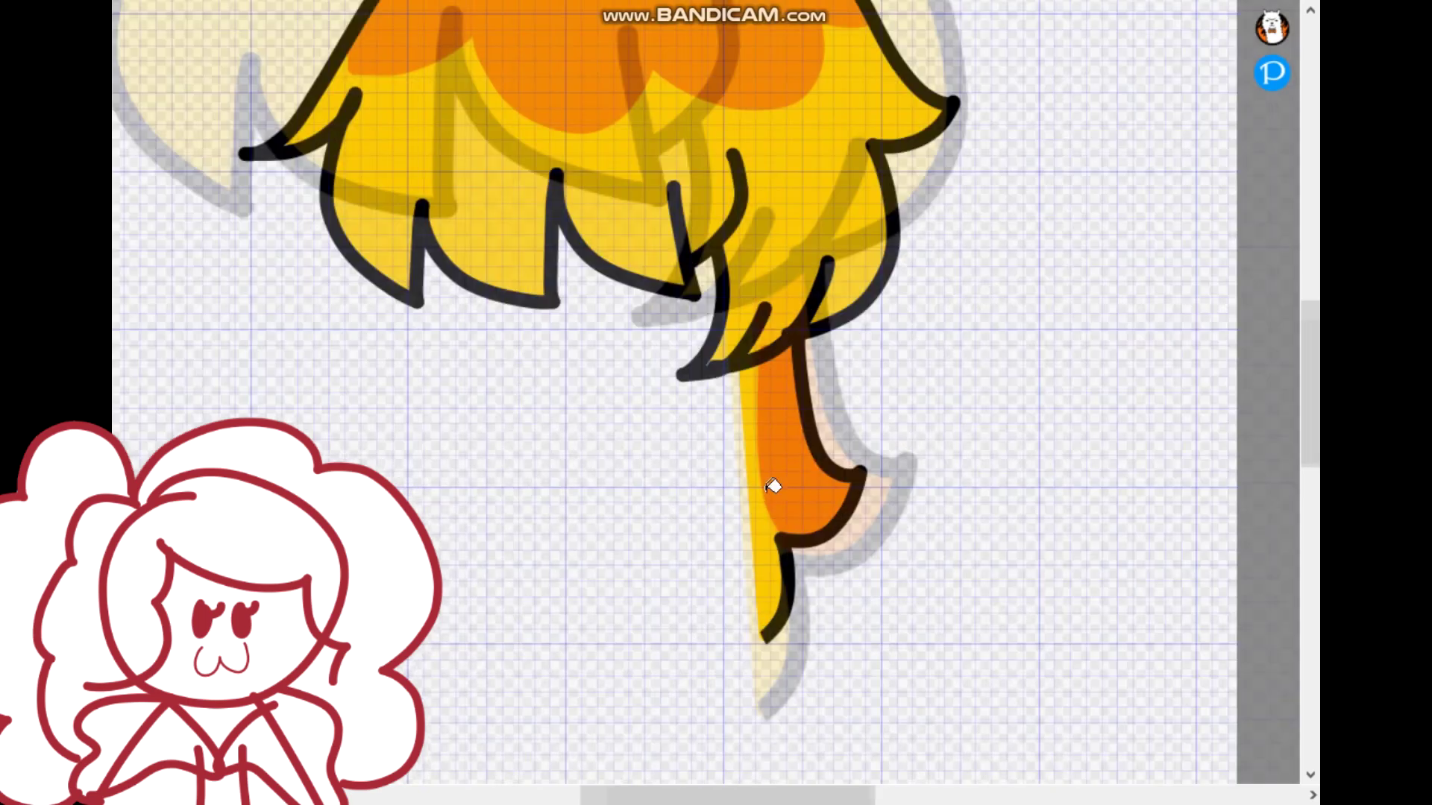
pyautogui.hotkey('ctrl', 'z')
pyautogui.hotkey('ctrl', 'z')
pyautogui.moveTo(759, 300); pyautogui.dragTo(822, 550)
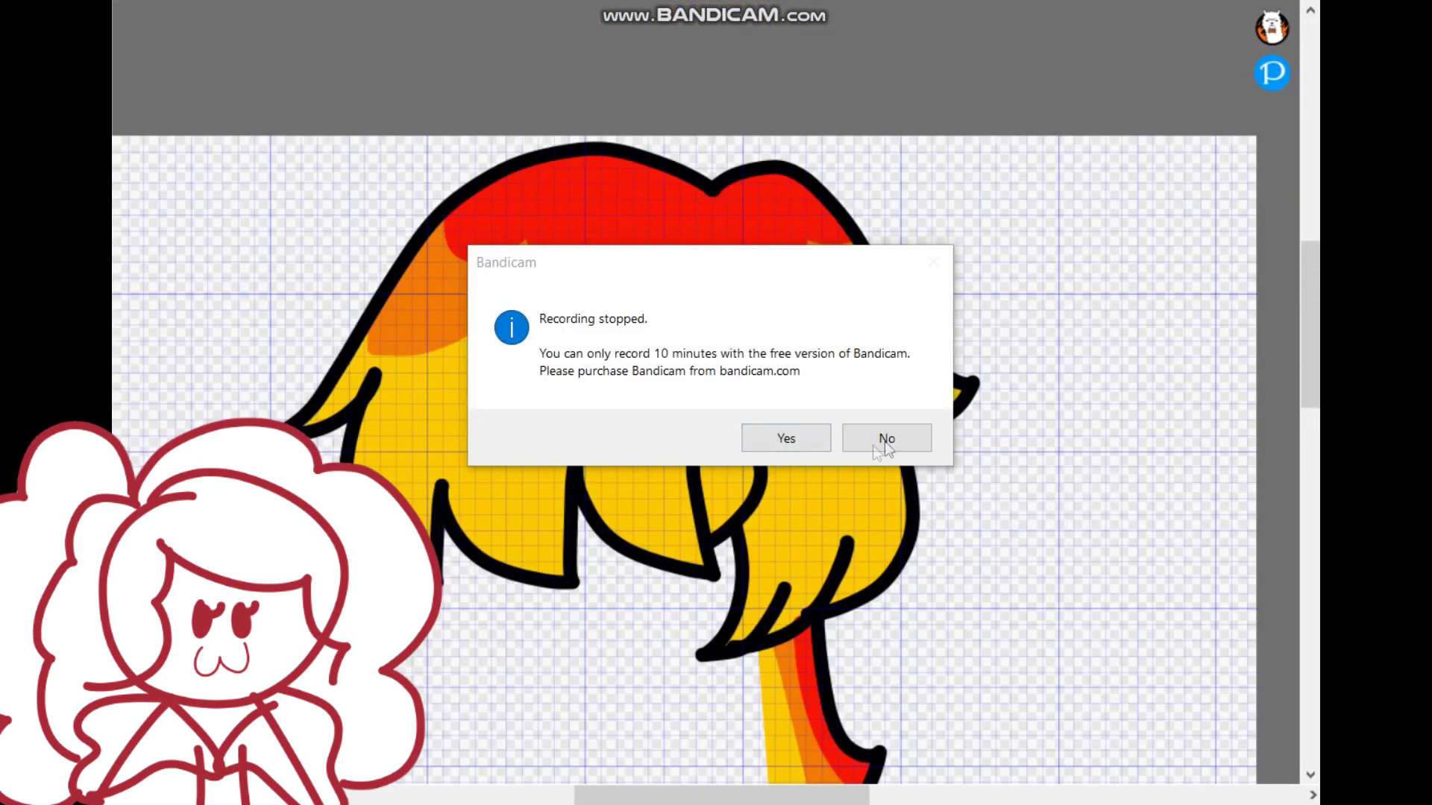
pyautogui.click(882, 444)
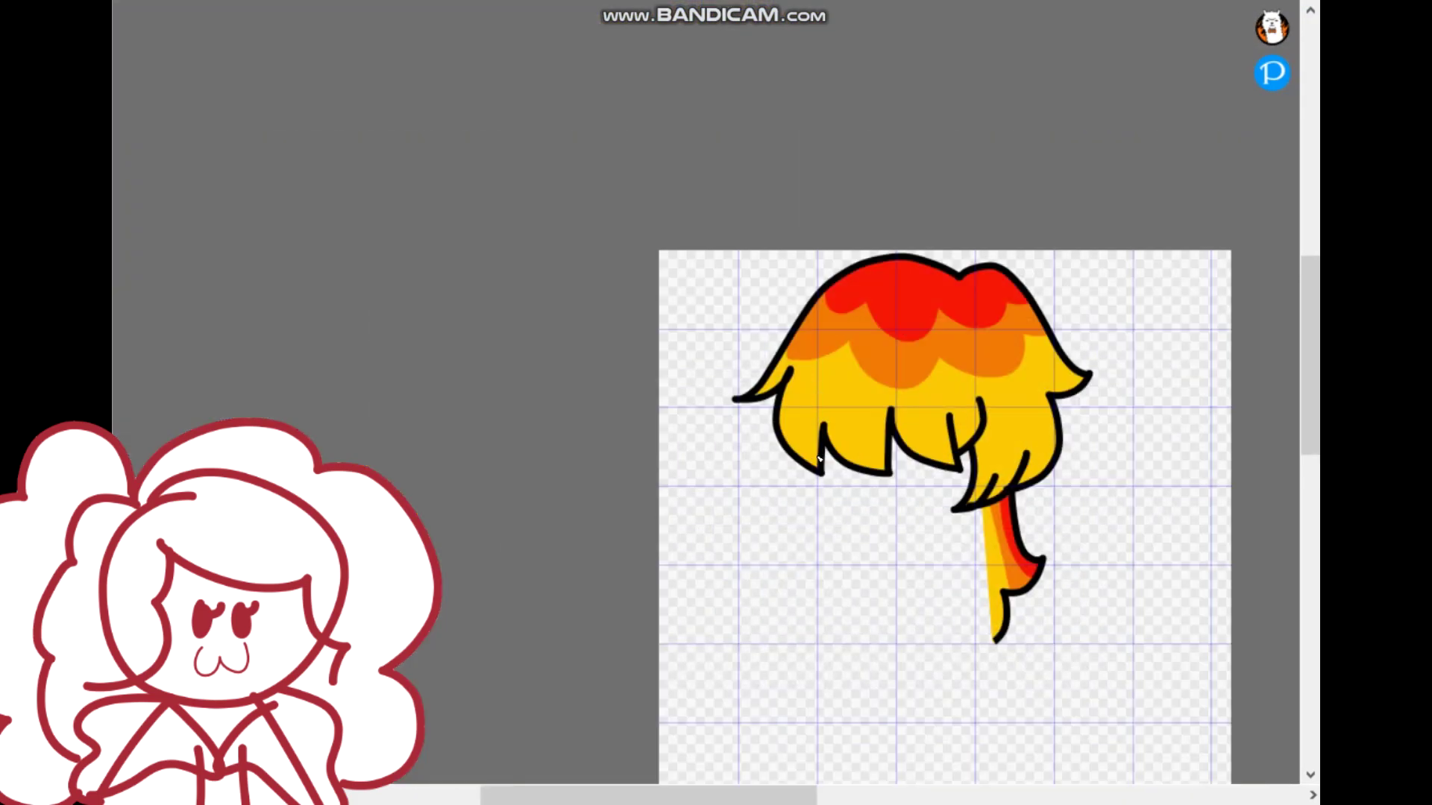
pyautogui.moveTo(819, 459); pyautogui.dragTo(551, 318)
pyautogui.click(113, 1)
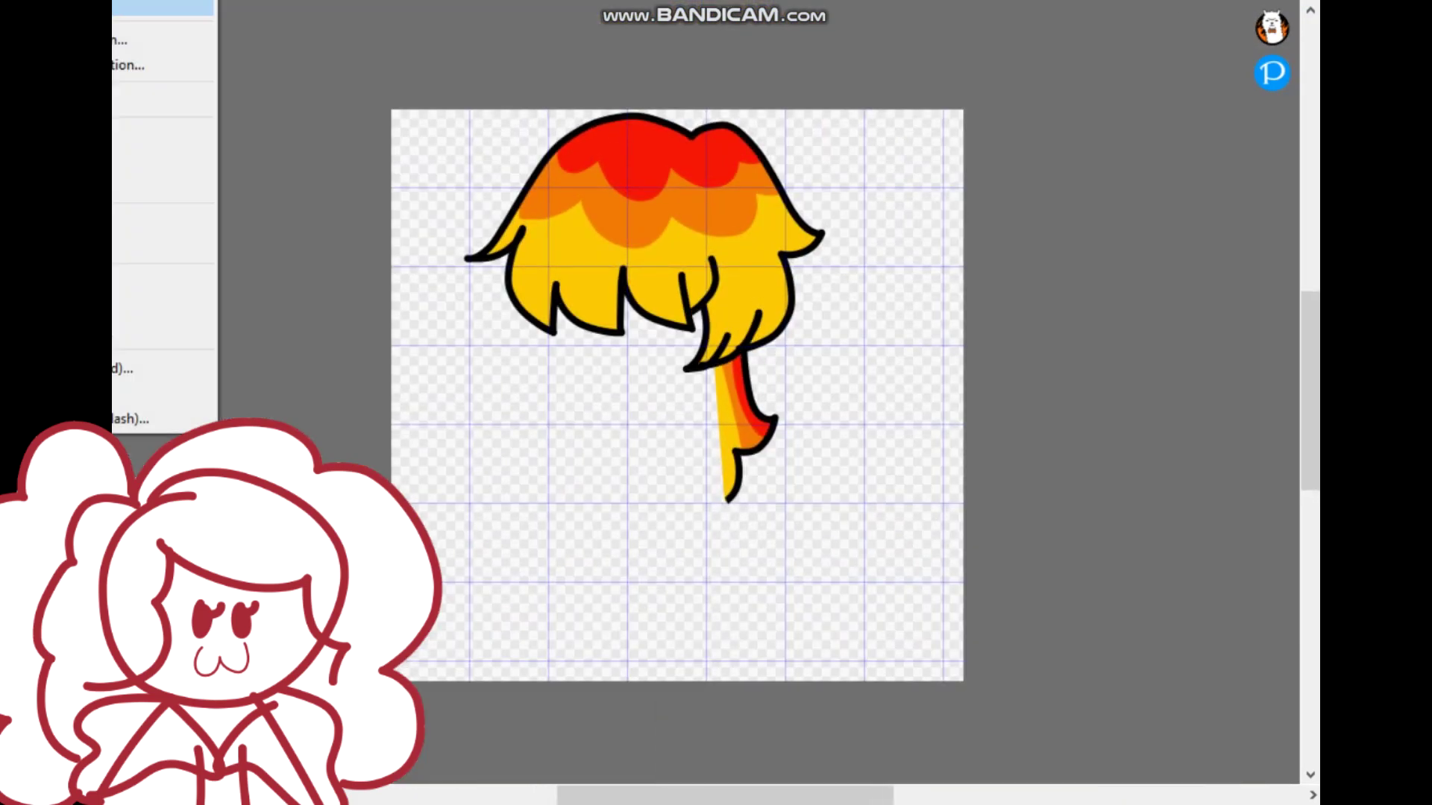
pyautogui.click(116, 186)
pyautogui.moveTo(659, 372)
pyautogui.mouseDown()
pyautogui.moveTo(830, 373)
pyautogui.moveTo(668, 362)
pyautogui.moveTo(849, 403)
pyautogui.moveTo(799, 378)
pyautogui.moveTo(615, 378)
pyautogui.moveTo(640, 378)
pyautogui.mouseUp()
pyautogui.click(862, 450)
pyautogui.click(113, 2)
pyautogui.click(118, 165)
pyautogui.click(858, 438)
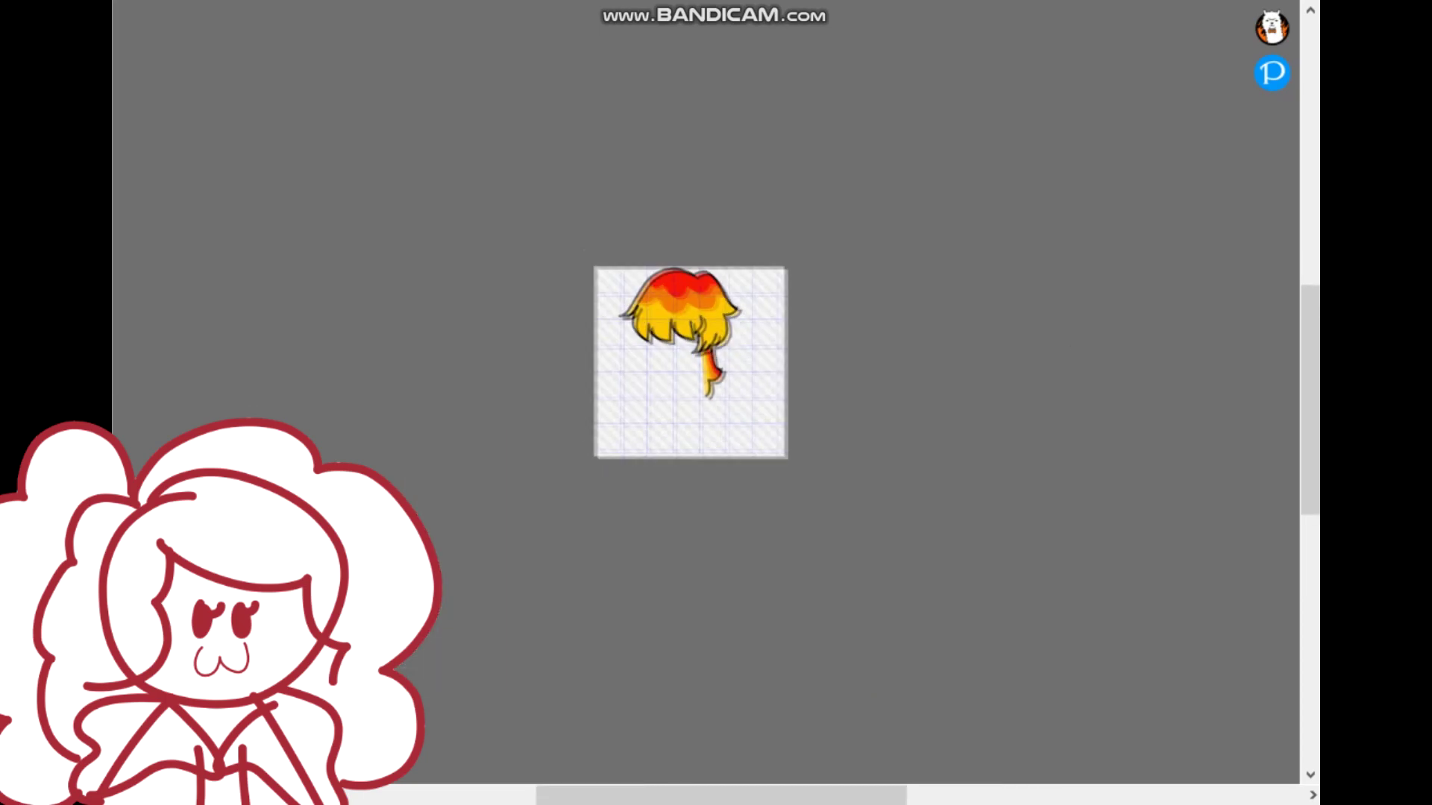
# Step: Blend the red, orange and yellow bands of the hair into a gradient with downward smudging strokes
pyautogui.scroll(2, 695, 222)
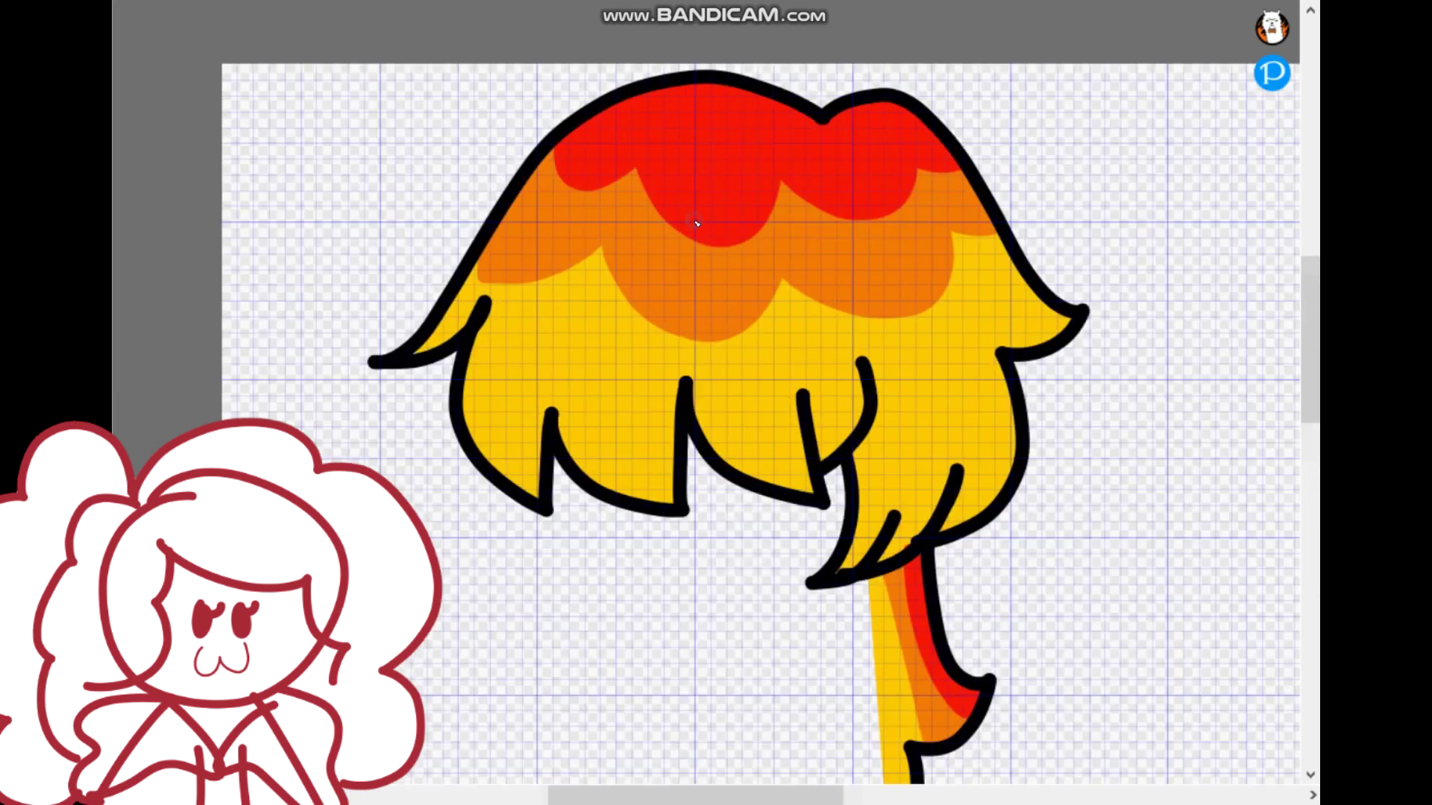
pyautogui.scroll(-1, 695, 221)
pyautogui.scroll(3, 727, 357)
pyautogui.scroll(-2, 727, 358)
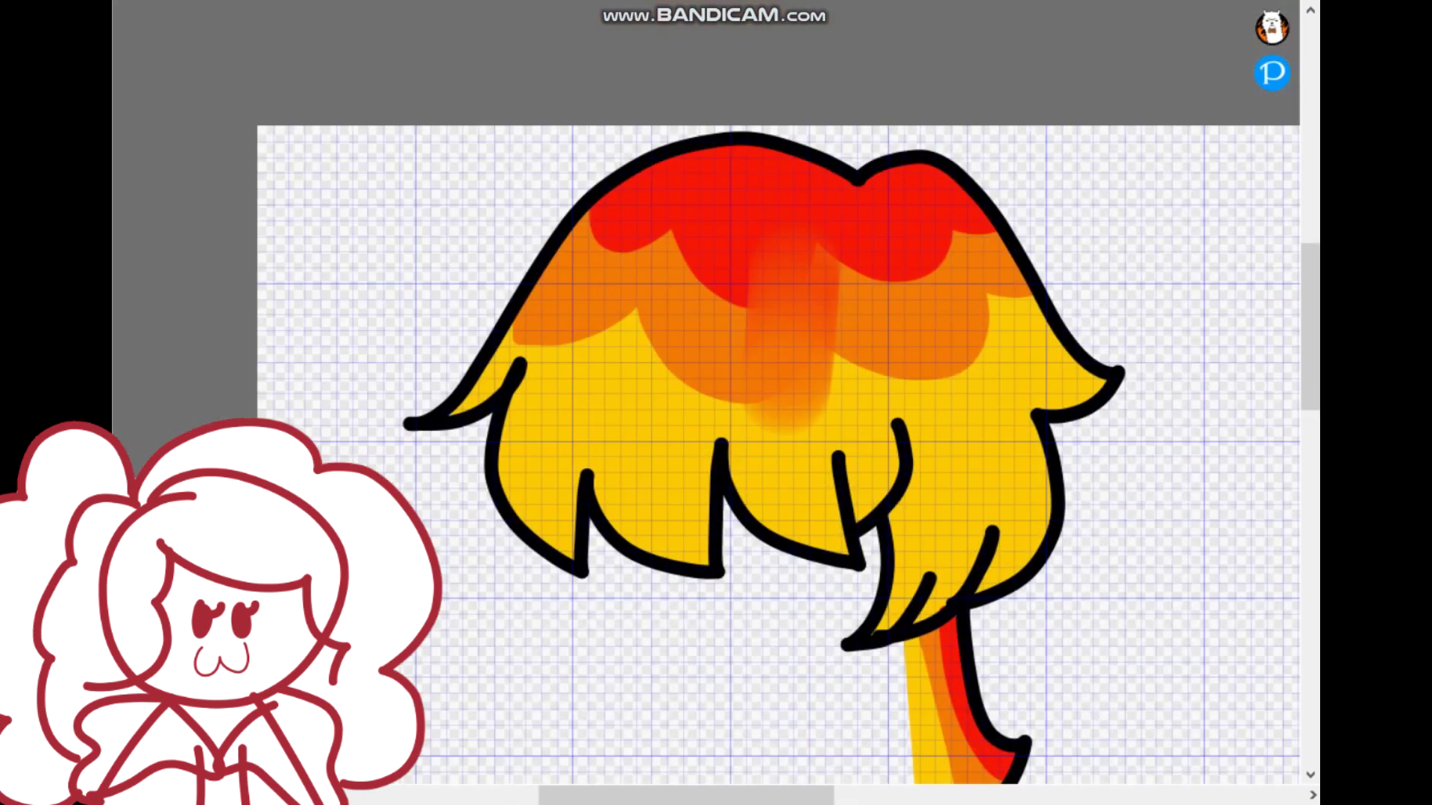
pyautogui.scroll(1, 727, 358)
pyautogui.moveTo(854, 218); pyautogui.dragTo(977, 451)
pyautogui.moveTo(893, 230)
pyautogui.mouseDown()
pyautogui.moveTo(1080, 432)
pyautogui.moveTo(1002, 333)
pyautogui.mouseUp()
pyautogui.hotkey('ctrl', 'z')
pyautogui.moveTo(953, 222); pyautogui.dragTo(1019, 317)
pyautogui.moveTo(817, 232)
pyautogui.mouseDown()
pyautogui.moveTo(900, 366)
pyautogui.moveTo(827, 375)
pyautogui.moveTo(752, 249)
pyautogui.moveTo(689, 265)
pyautogui.moveTo(677, 379)
pyautogui.moveTo(632, 360)
pyautogui.moveTo(610, 250)
pyautogui.moveTo(559, 380)
pyautogui.mouseUp()
pyautogui.scroll(-2, 592, 404)
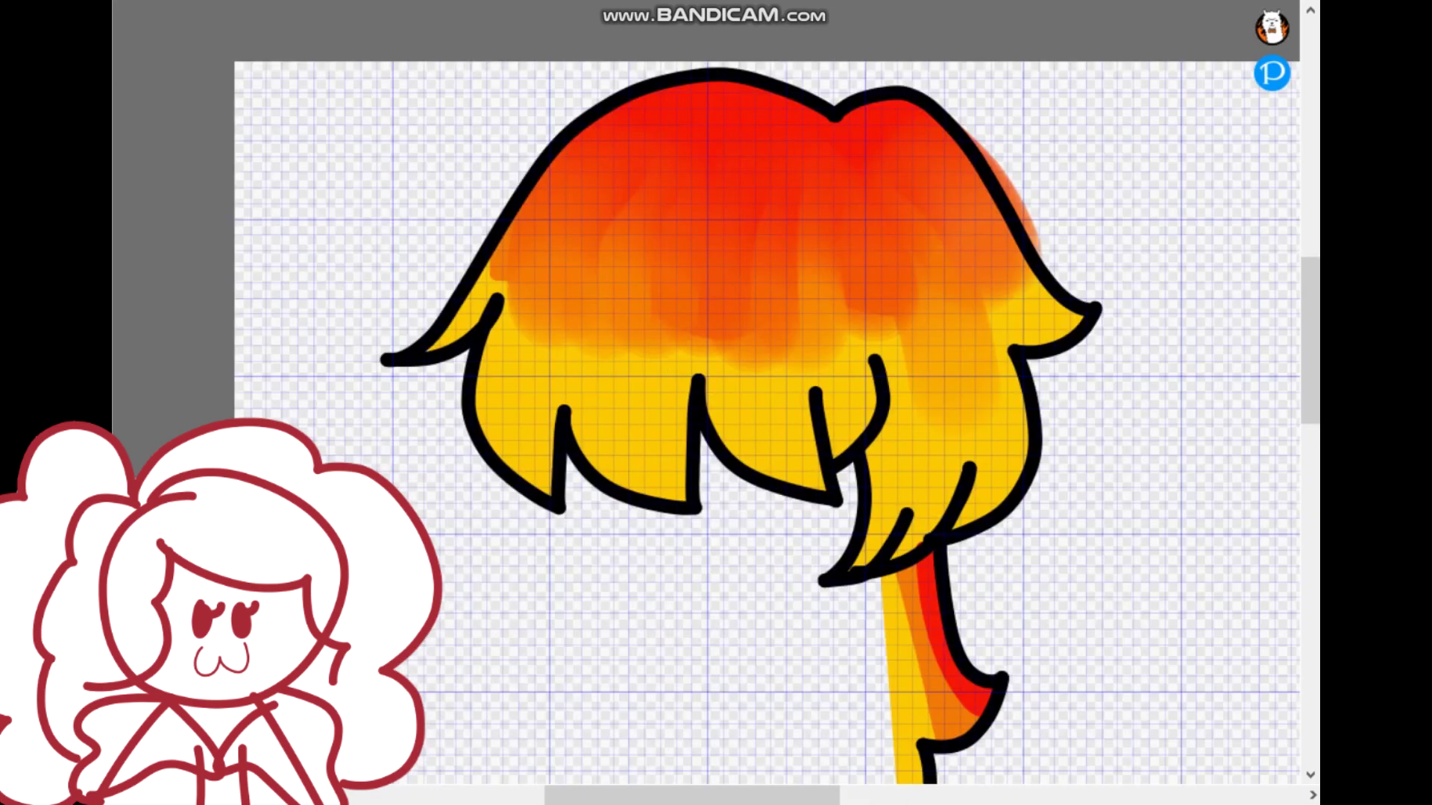
# Step: Erase the colour spilled outside the hair's right outline and soften the gradient's lower edge into the yellow
pyautogui.scroll(3, 964, 125)
pyautogui.press('e')
pyautogui.moveTo(968, 128)
pyautogui.mouseDown()
pyautogui.moveTo(1220, 517)
pyautogui.moveTo(1136, 407)
pyautogui.moveTo(1076, 248)
pyautogui.moveTo(1129, 358)
pyautogui.mouseUp()
pyautogui.scroll(-3, 1130, 358)
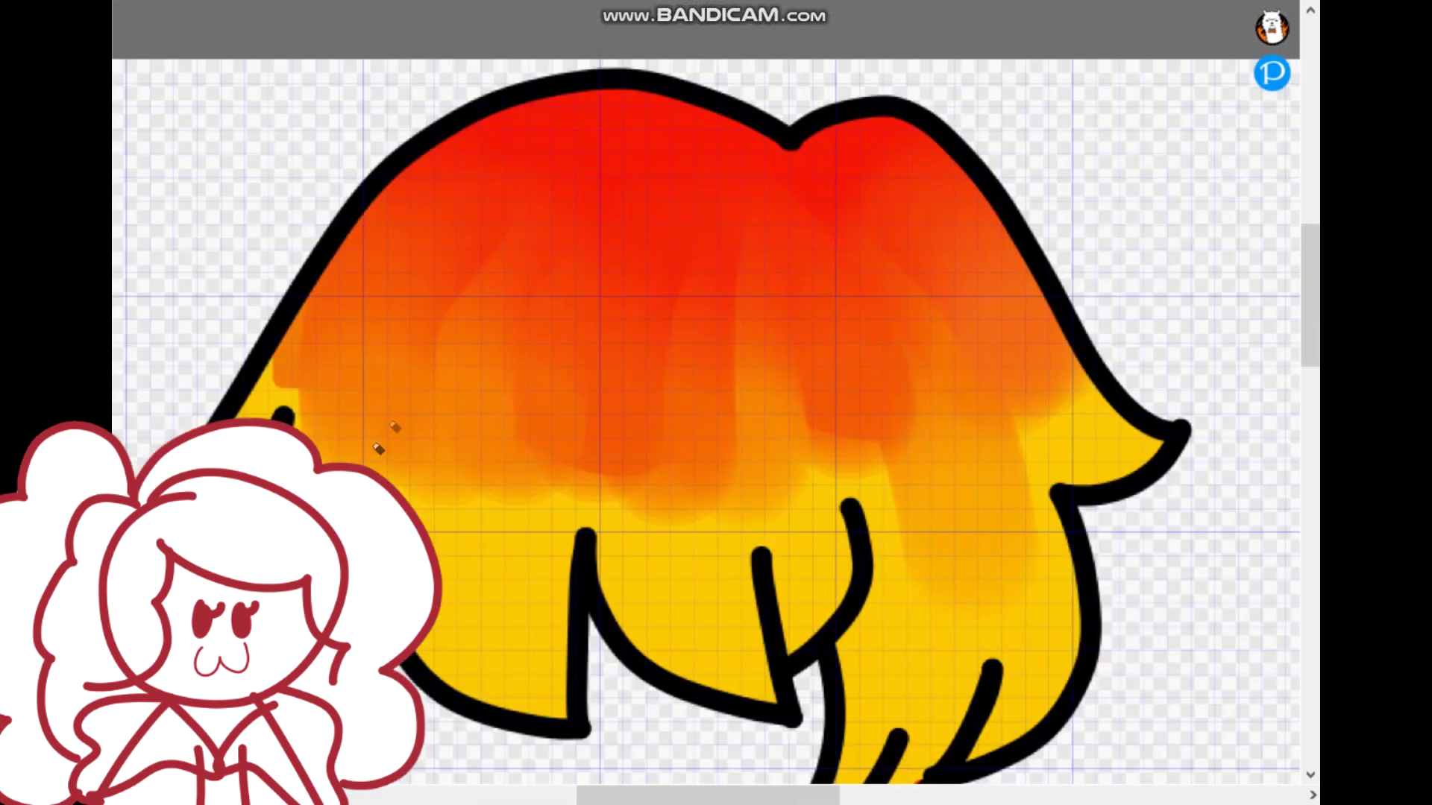
pyautogui.scroll(-3, 705, 391)
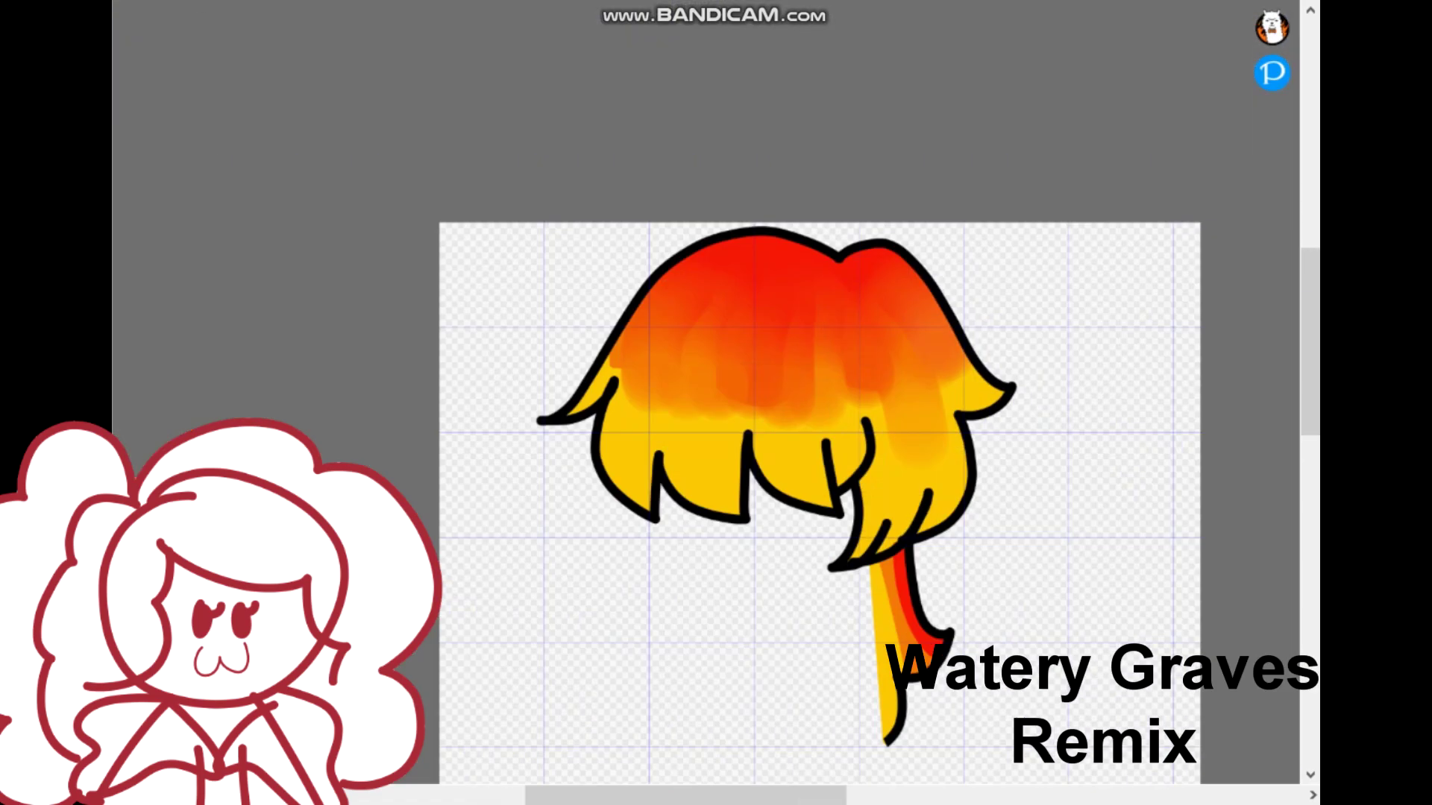
pyautogui.scroll(-2, 1003, 492)
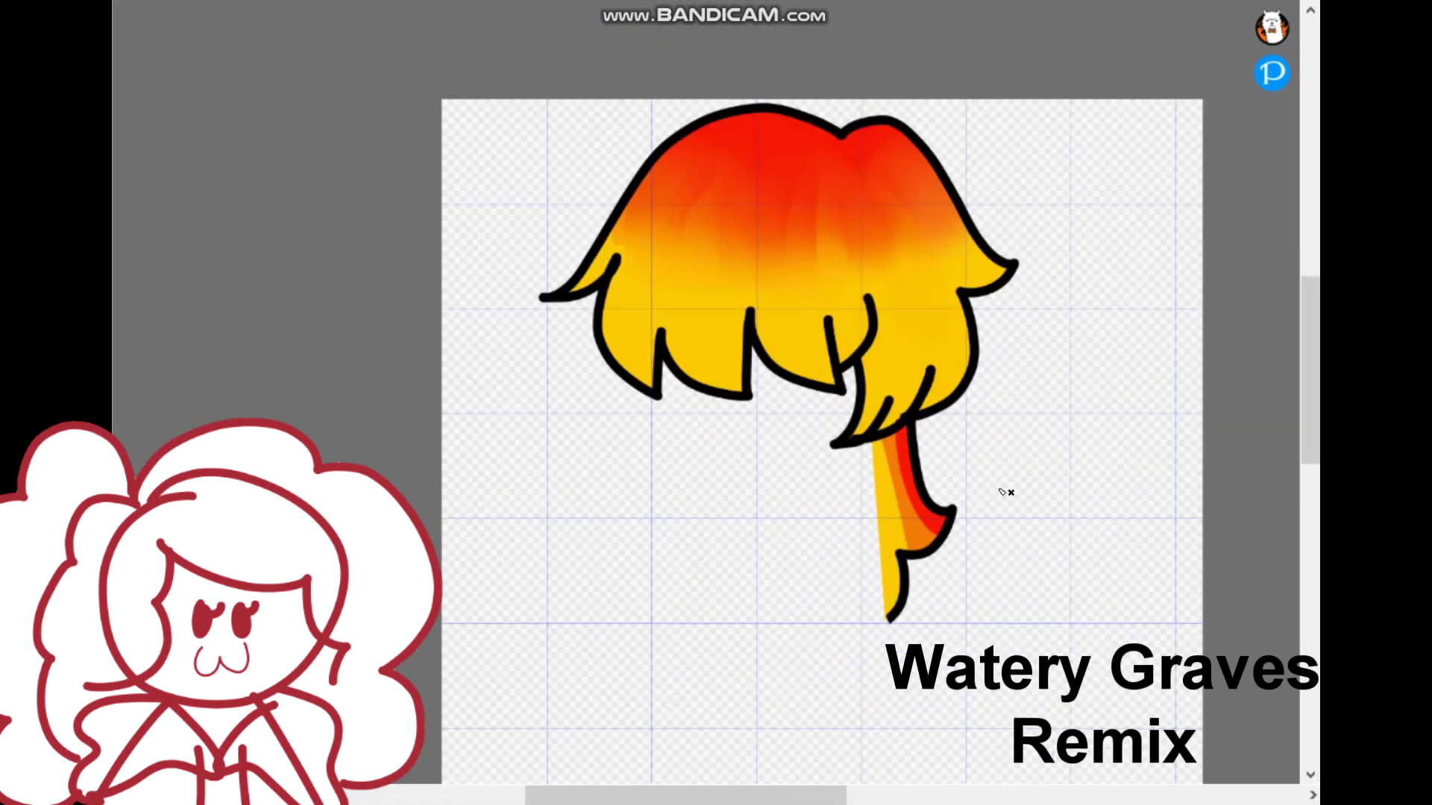
# Step: Blend the red, orange and yellow areas of the hanging strand and smooth the gradient at the hair's left edge
pyautogui.scroll(3, 1004, 492)
pyautogui.moveTo(802, 312); pyautogui.dragTo(838, 470)
pyautogui.hotkey('ctrl', 'z')
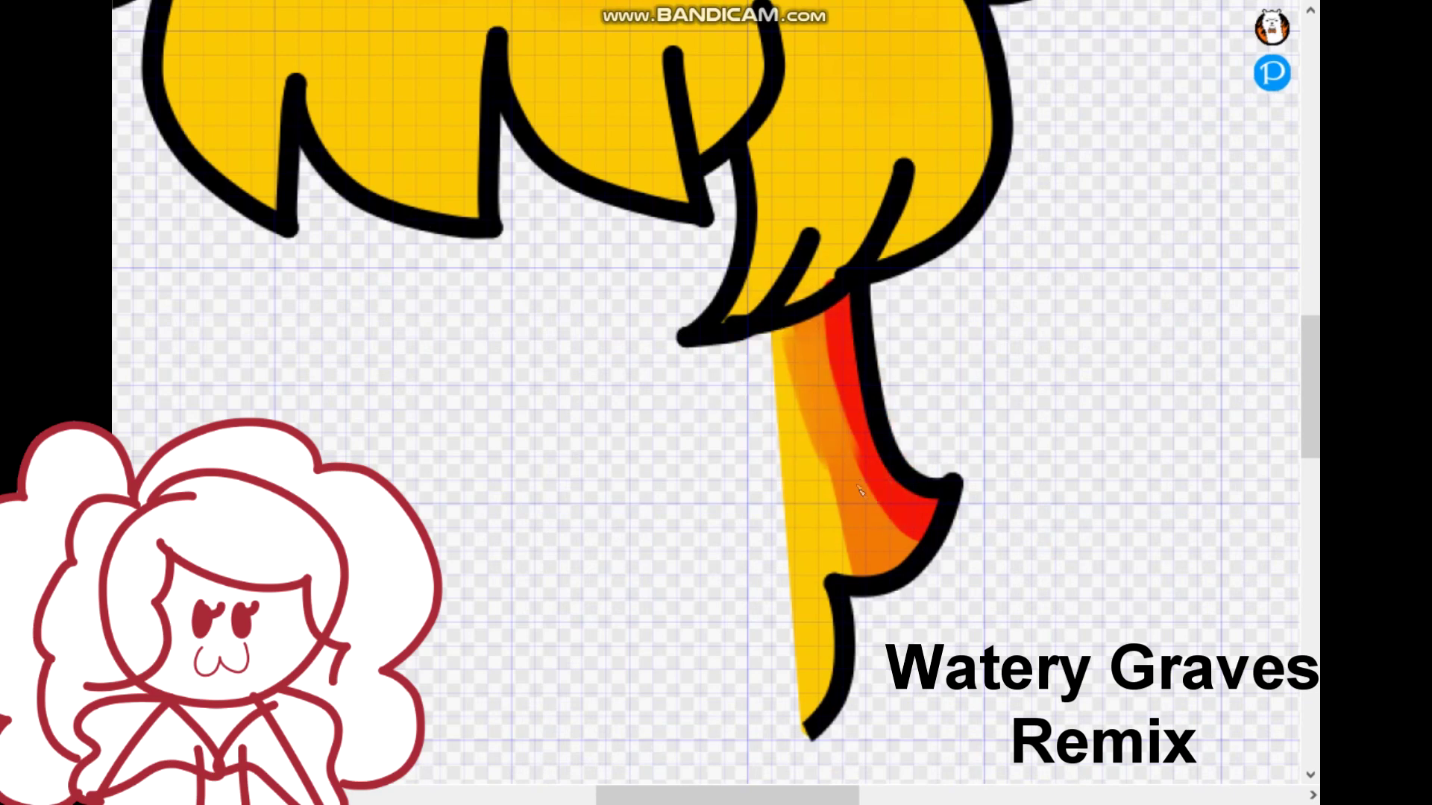
pyautogui.scroll(1, 795, 253)
pyautogui.moveTo(795, 254)
pyautogui.mouseDown()
pyautogui.moveTo(899, 528)
pyautogui.moveTo(762, 279)
pyautogui.moveTo(826, 563)
pyautogui.mouseUp()
pyautogui.scroll(1, 828, 551)
pyautogui.moveTo(578, 126)
pyautogui.mouseDown()
pyautogui.moveTo(693, 597)
pyautogui.moveTo(664, 104)
pyautogui.mouseUp()
pyautogui.scroll(-2, 746, 485)
pyautogui.scroll(1, 469, 217)
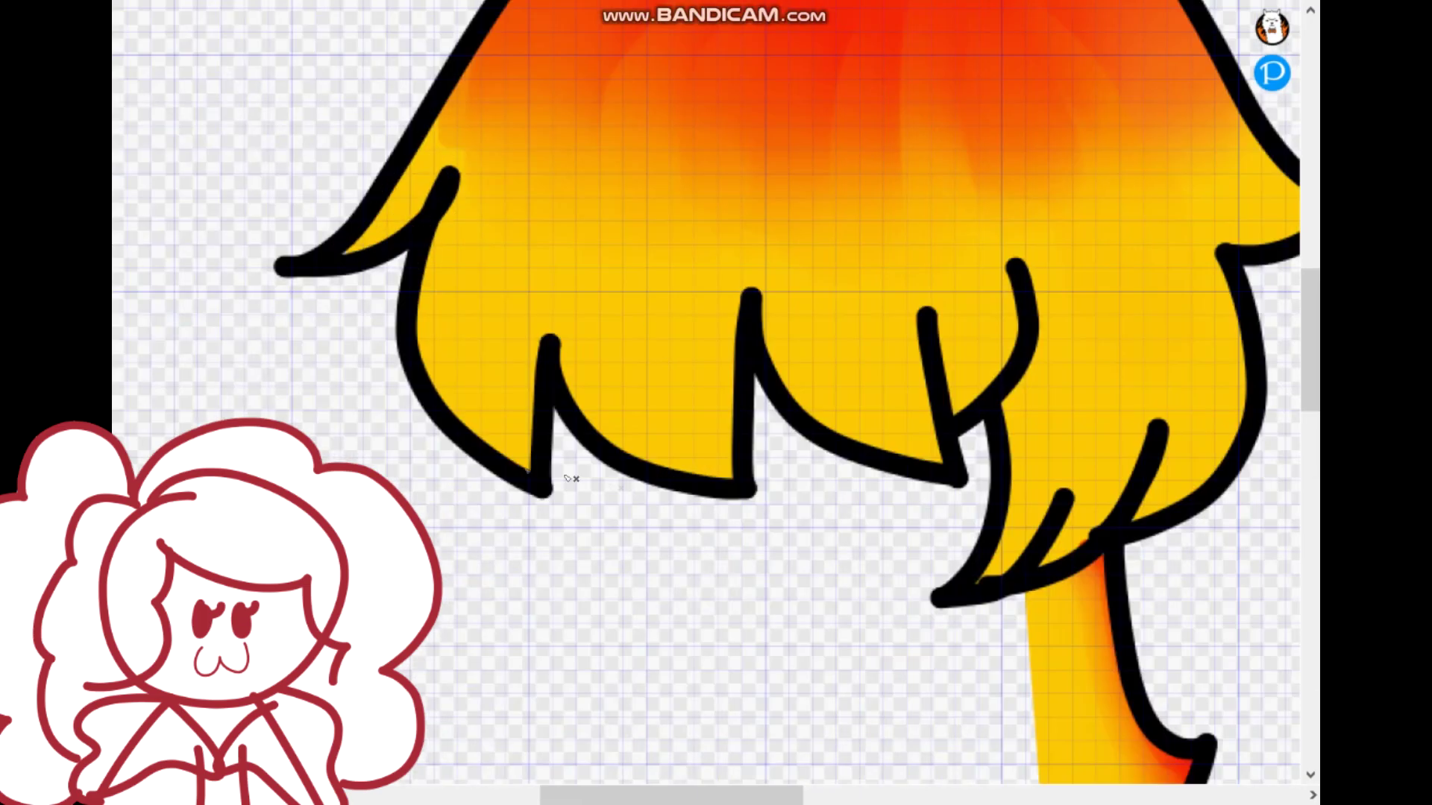
# Step: Shade the tips of the bangs and side flicks and both ends of the hanging strand with soft red strokes
pyautogui.moveTo(446, 397); pyautogui.dragTo(503, 451)
pyautogui.moveTo(589, 417); pyautogui.dragTo(731, 474)
pyautogui.moveTo(801, 403); pyautogui.dragTo(940, 459)
pyautogui.moveTo(1044, 477); pyautogui.dragTo(984, 574)
pyautogui.moveTo(1033, 611); pyautogui.dragTo(1103, 570)
pyautogui.scroll(-3, 892, 574)
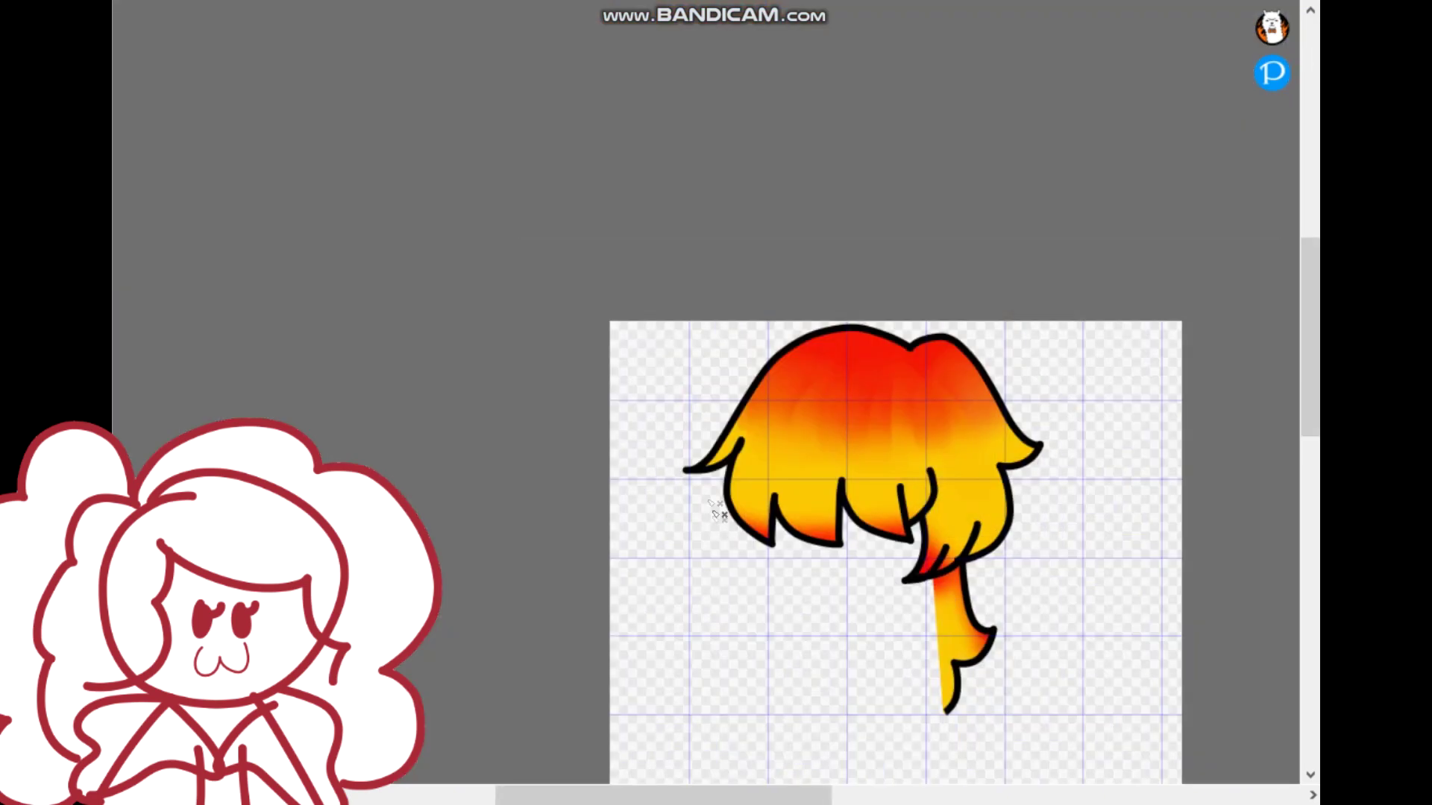
pyautogui.scroll(-1, 953, 712)
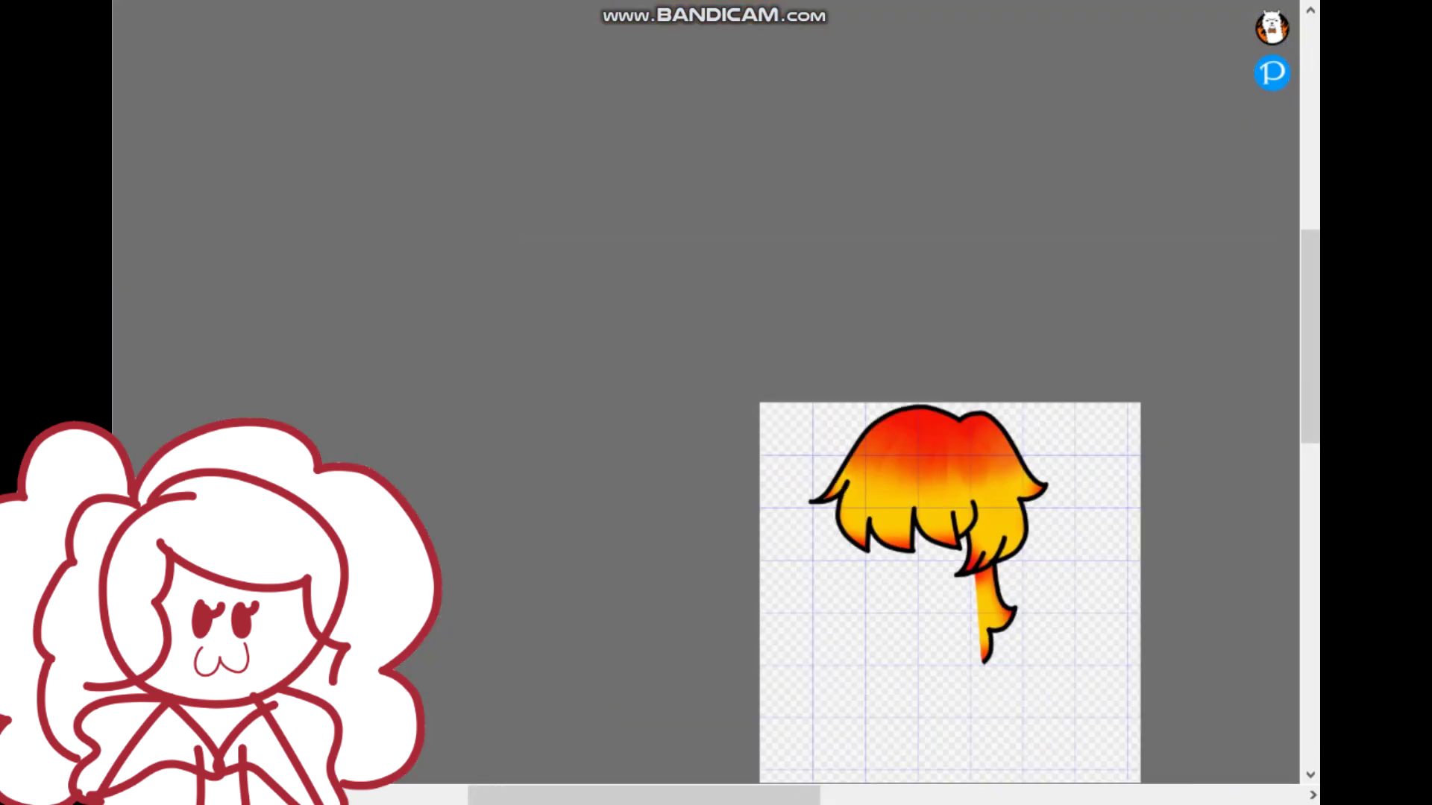
# Step: Try a soft red stroke at the hair's left edge and a thin red curve across its left side
pyautogui.scroll(3, 929, 484)
pyautogui.moveTo(625, 379); pyautogui.dragTo(578, 384)
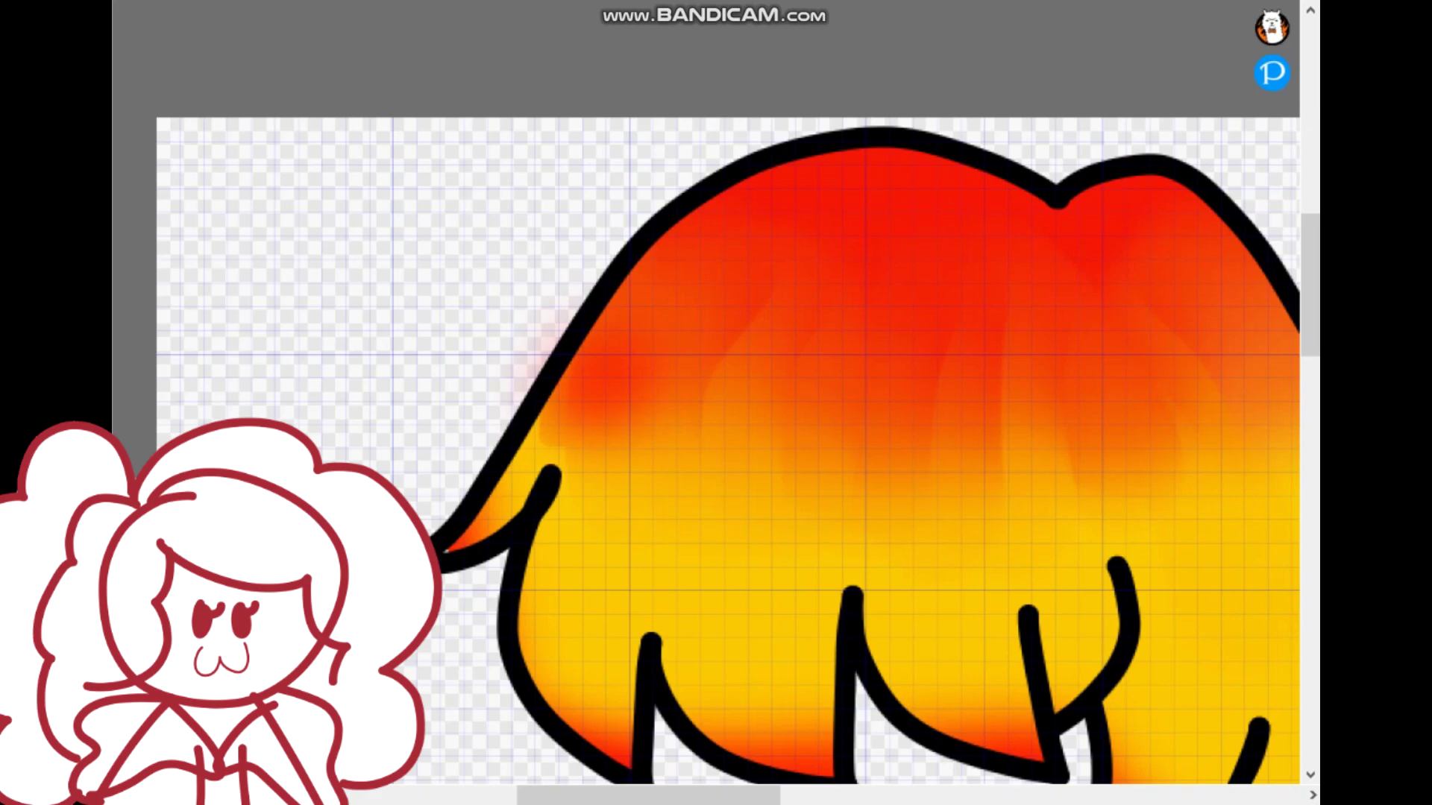
pyautogui.hotkey('ctrl', 'z')
pyautogui.scroll(-3, 705, 391)
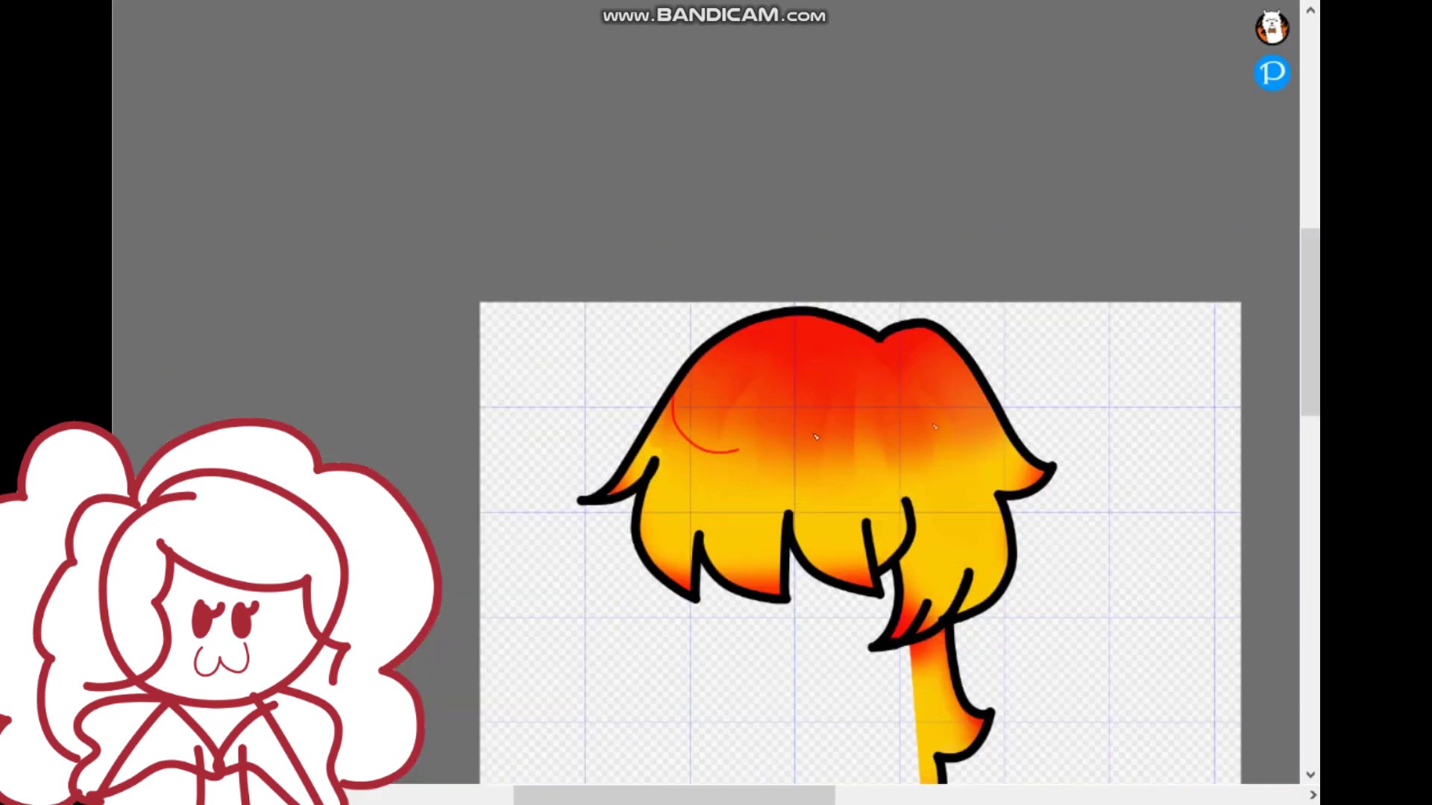
pyautogui.scroll(3, 1029, 418)
pyautogui.scroll(-3, 704, 392)
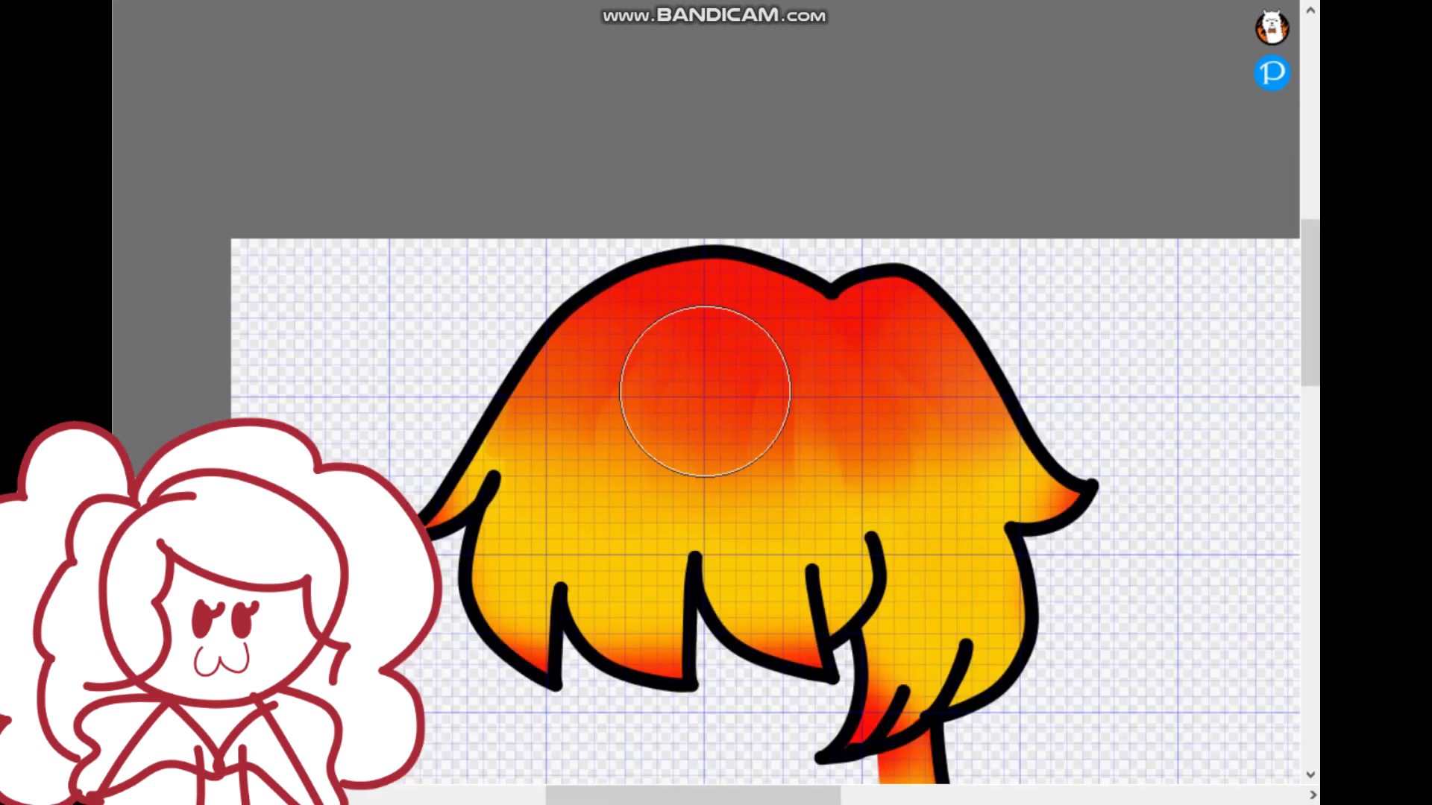
pyautogui.moveTo(704, 395)
pyautogui.mouseDown()
pyautogui.moveTo(984, 418)
pyautogui.moveTo(537, 455)
pyautogui.mouseUp()
pyautogui.hotkey('ctrl', 'z')
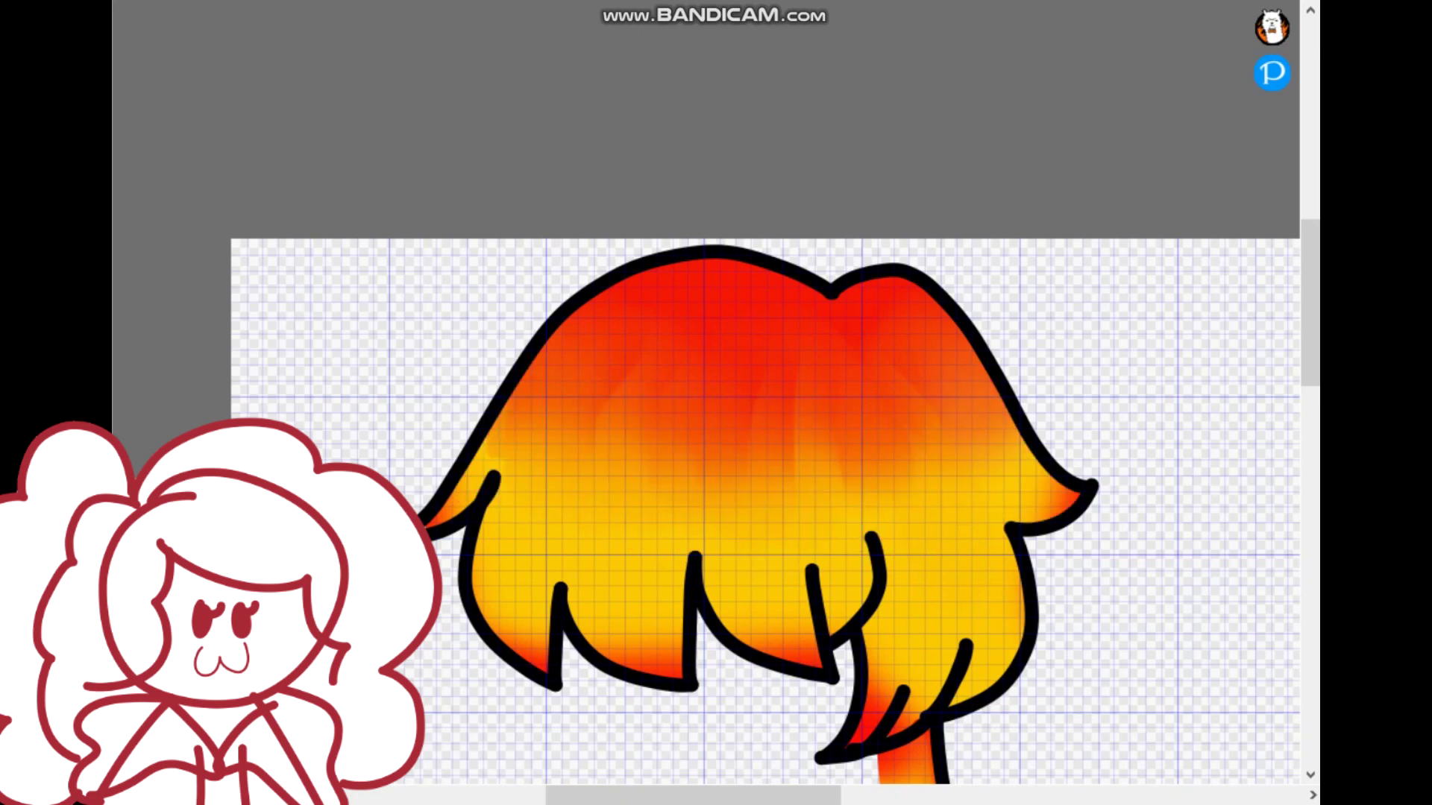
pyautogui.hotkey('ctrl', 'z')
pyautogui.hotkey('ctrl', 'y')
# Step: Paint a curved brown shading band across the middle of the hair and cut thin tapering strand gaps through it
pyautogui.moveTo(1000, 376)
pyautogui.mouseDown()
pyautogui.moveTo(756, 468)
pyautogui.moveTo(500, 441)
pyautogui.mouseUp()
pyautogui.scroll(-2, 224, 254)
pyautogui.scroll(1, 230, 259)
pyautogui.moveTo(674, 302); pyautogui.dragTo(735, 384)
pyautogui.moveTo(623, 328); pyautogui.dragTo(648, 429)
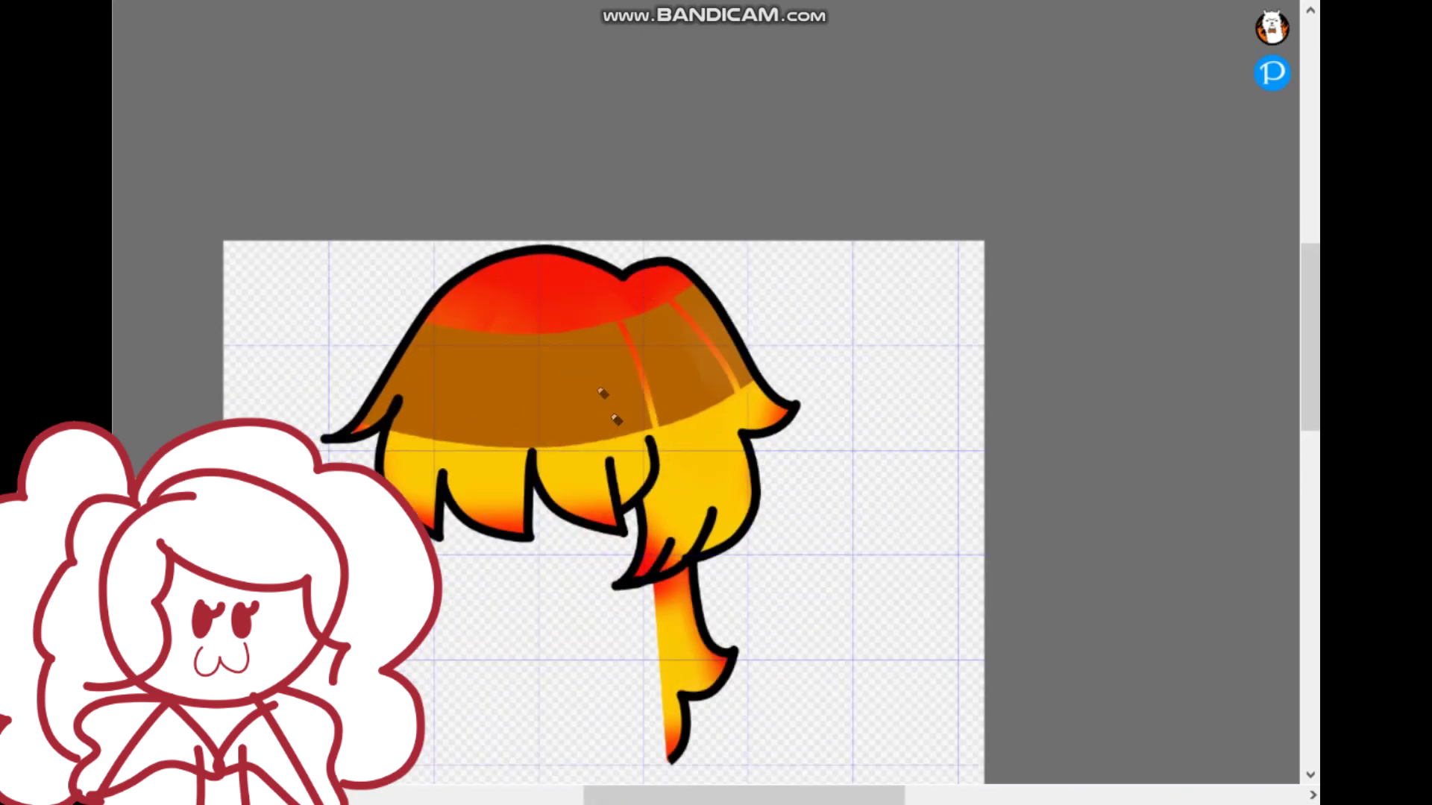
pyautogui.moveTo(556, 336); pyautogui.dragTo(569, 444)
pyautogui.moveTo(486, 332); pyautogui.dragTo(468, 444)
pyautogui.moveTo(440, 329); pyautogui.dragTo(410, 433)
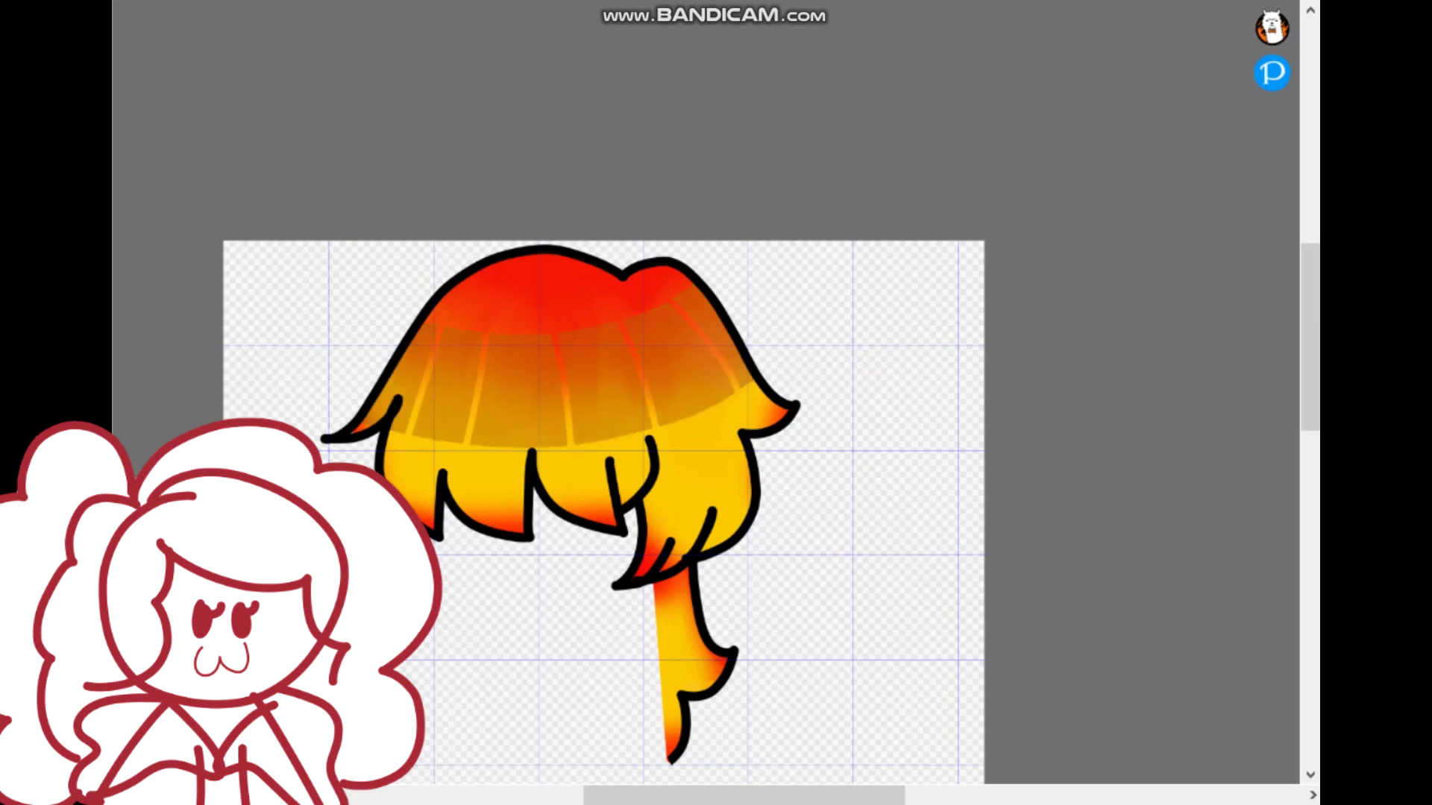
# Step: Soften the lower edge of the brown shading band into the yellow above the bangs
pyautogui.moveTo(759, 419); pyautogui.dragTo(547, 481)
pyautogui.scroll(-3, 275, 372)
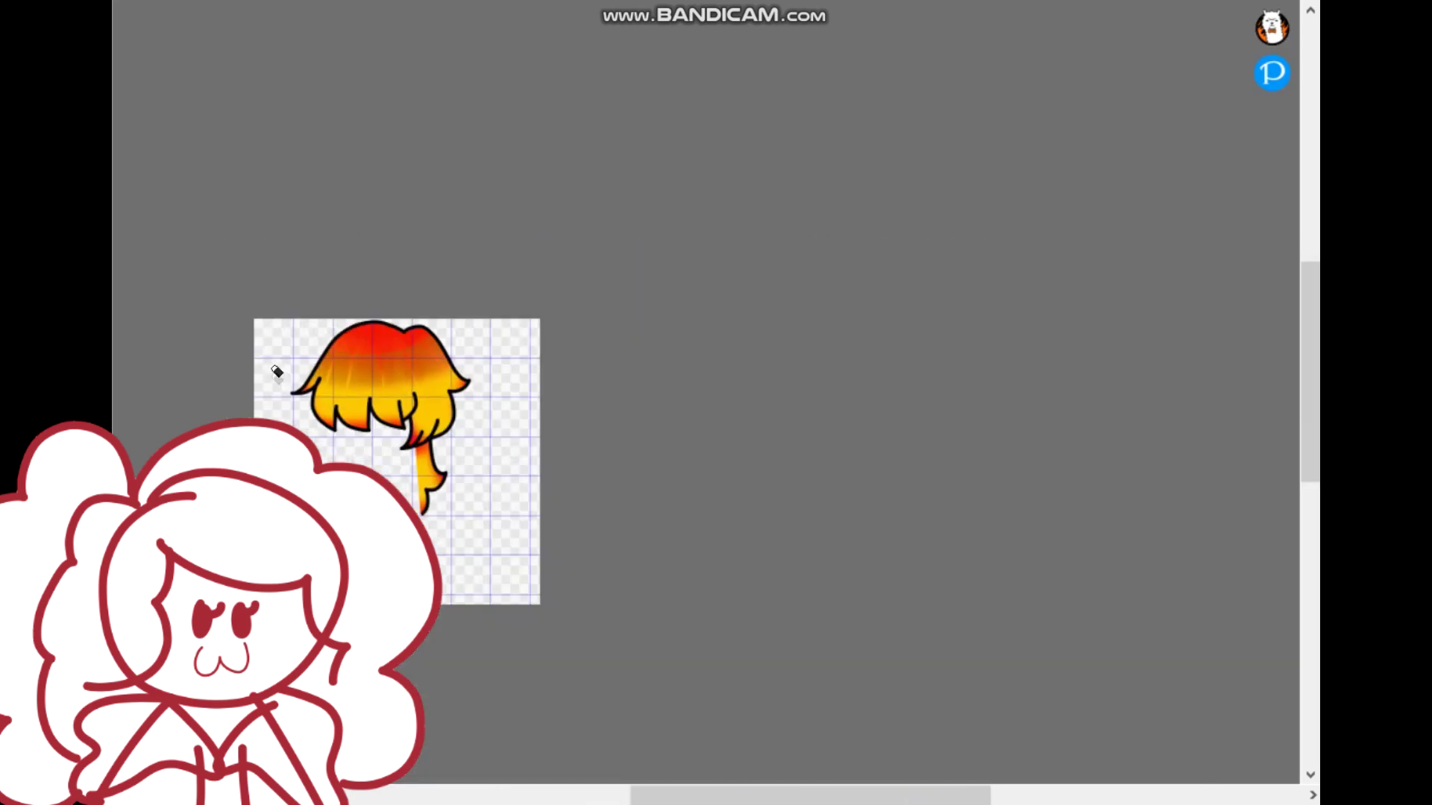
pyautogui.scroll(1, 263, 461)
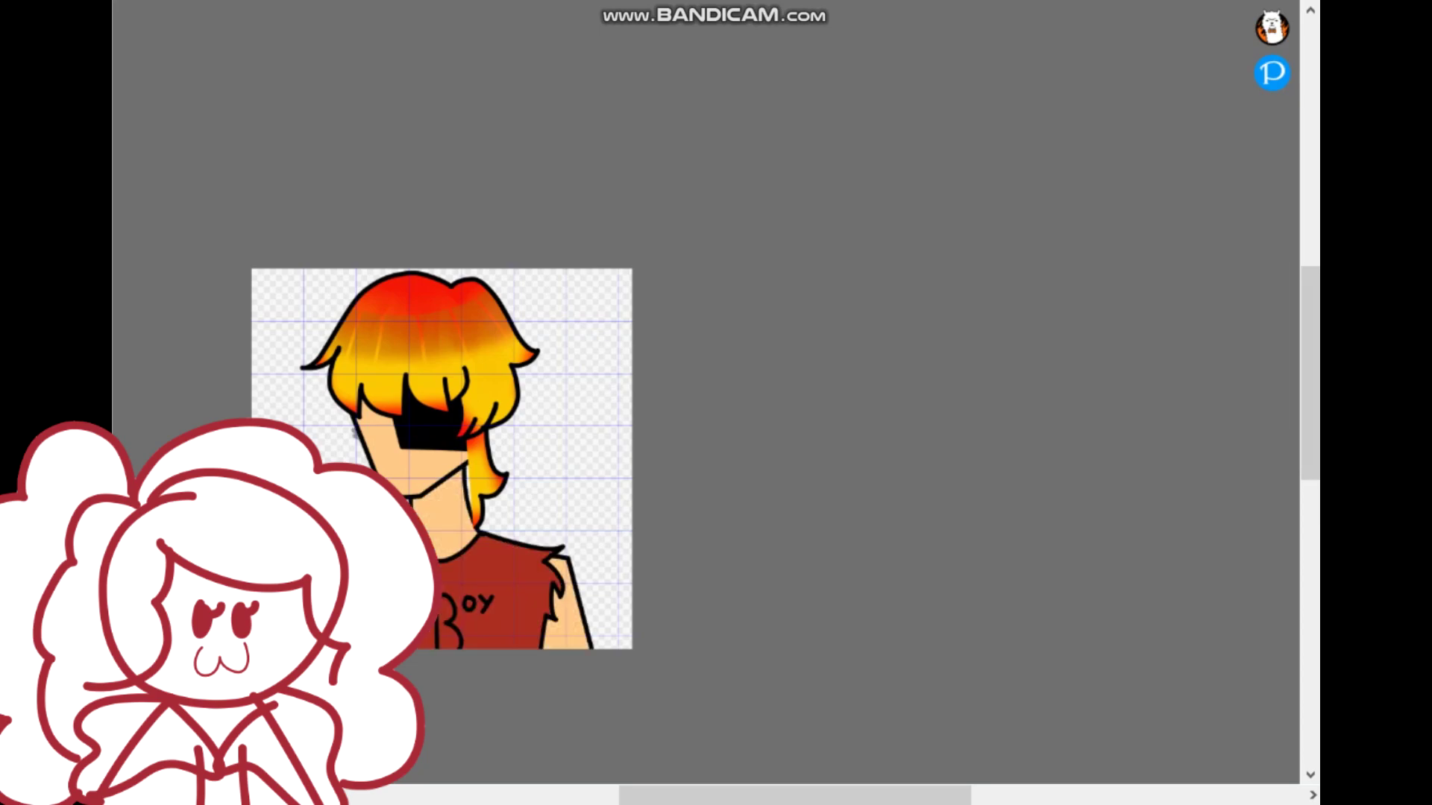
pyautogui.scroll(1, 629, 458)
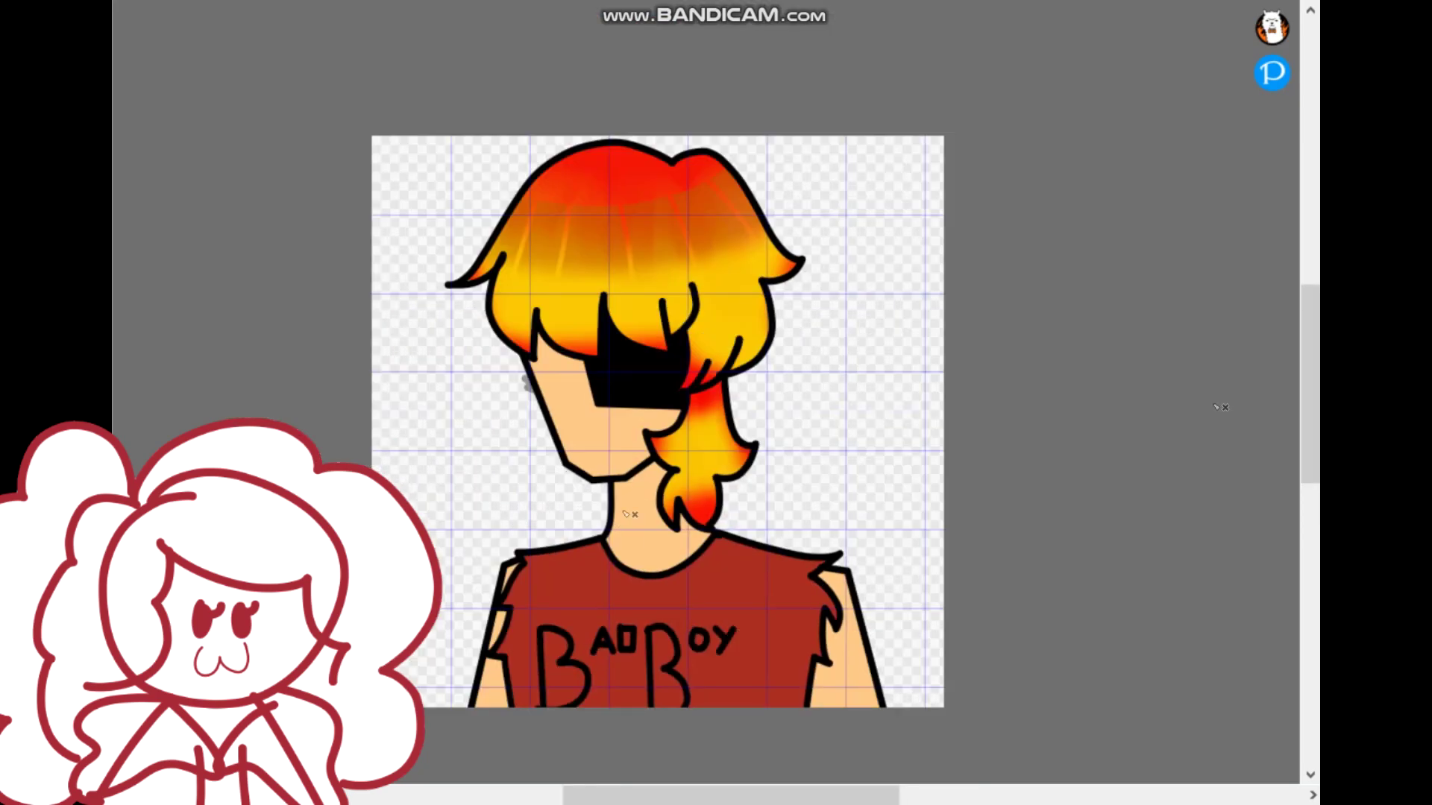
# Step: Recolour the inner outlines of the bangs and the side lock dark red
pyautogui.hotkey('ctrl', '+')
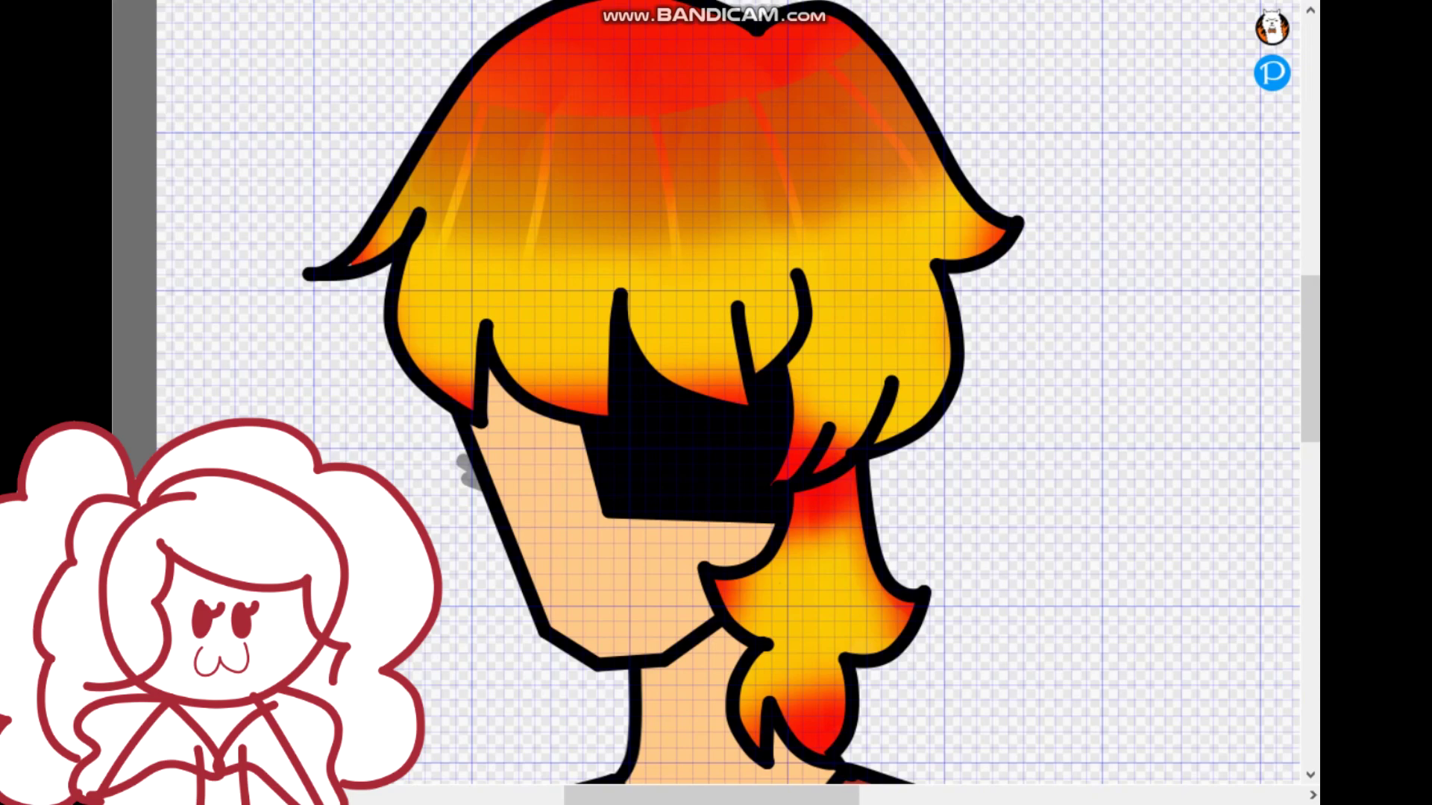
pyautogui.moveTo(800, 280); pyautogui.dragTo(592, 421)
pyautogui.moveTo(782, 373)
pyautogui.mouseDown()
pyautogui.moveTo(779, 459)
pyautogui.moveTo(891, 388)
pyautogui.mouseUp()
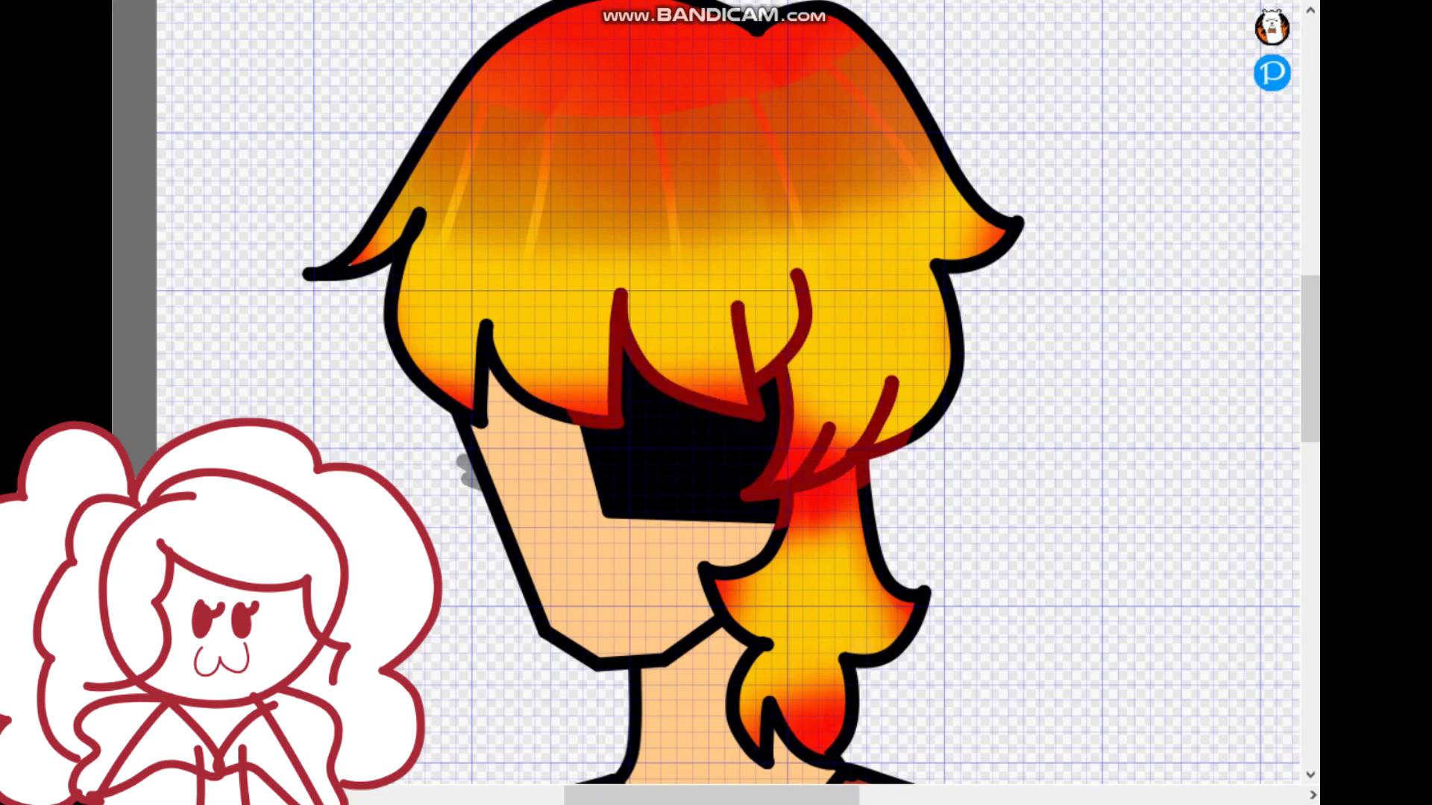
pyautogui.scroll(3, 895, 457)
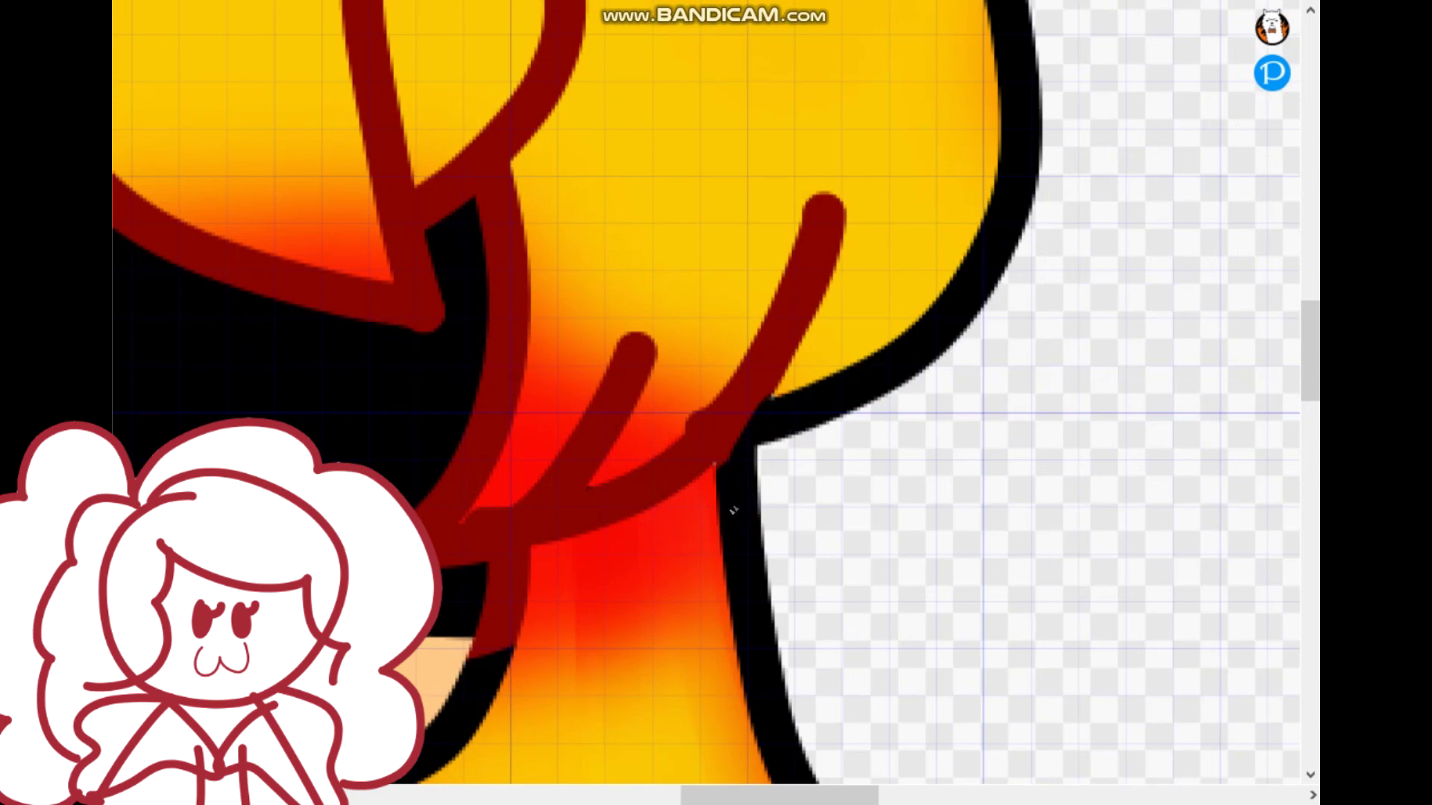
pyautogui.scroll(-3, 583, 617)
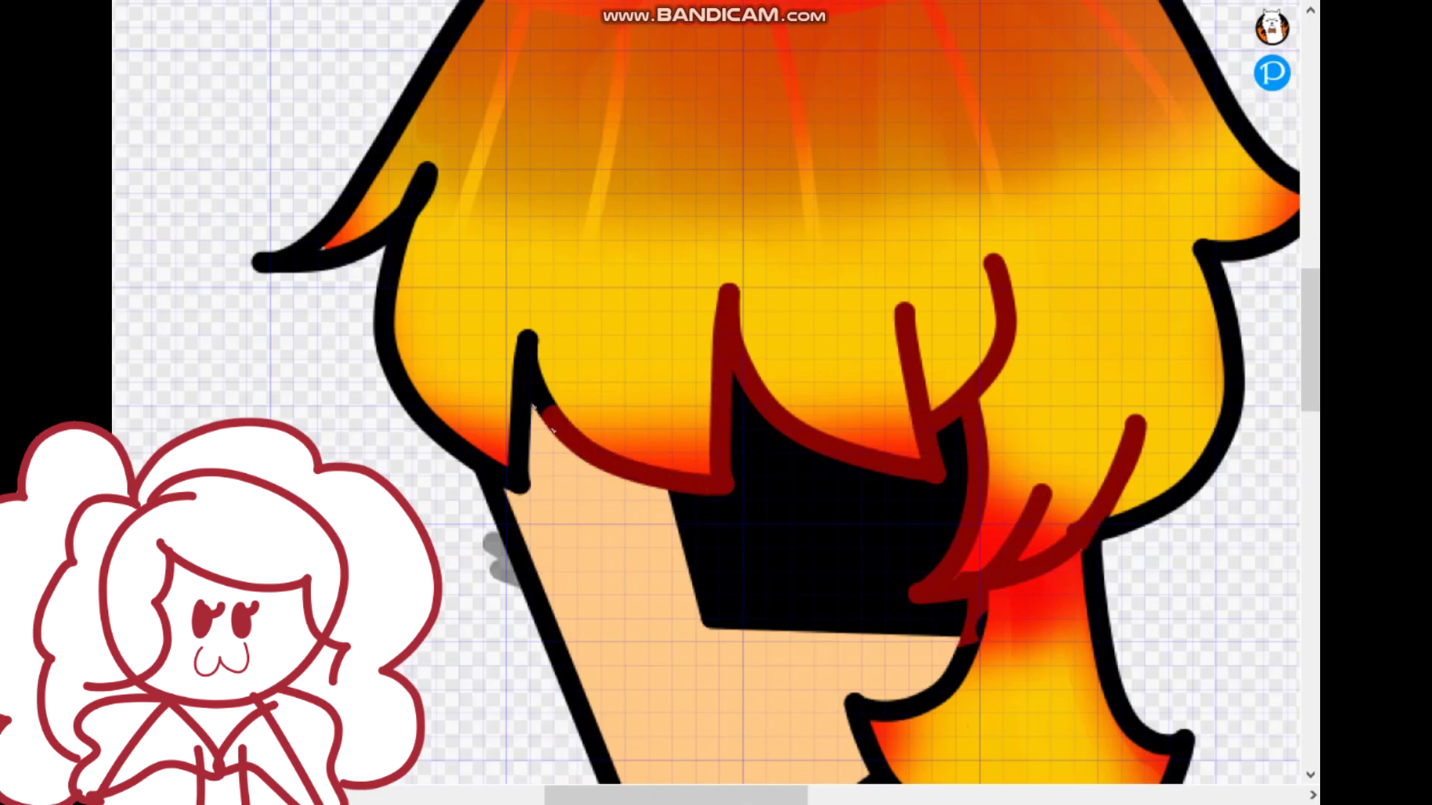
pyautogui.scroll(-3, 522, 433)
pyautogui.scroll(3, 514, 422)
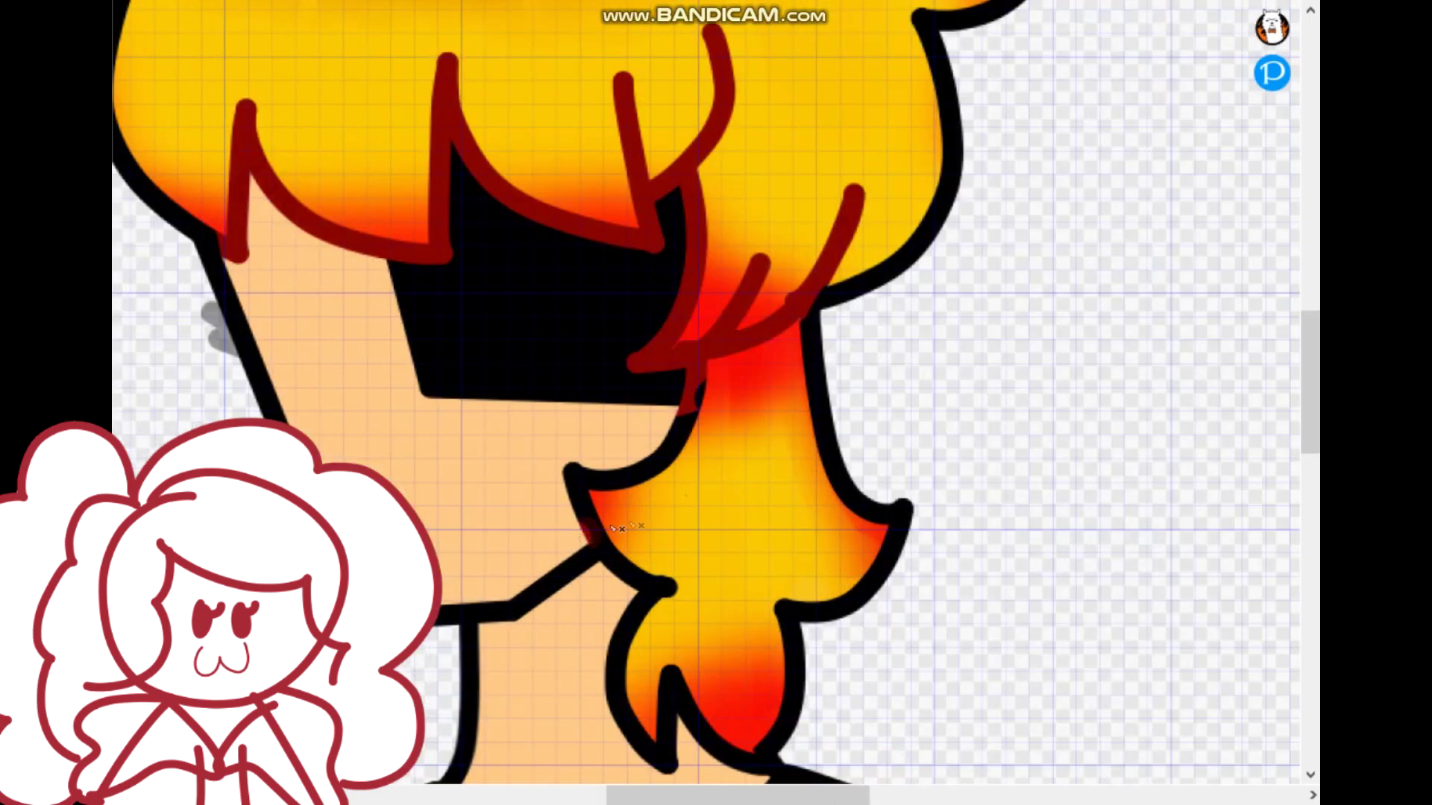
# Step: Recolour the hanging strand's outline over the face and neck dark red, including its split tip
pyautogui.moveTo(647, 599); pyautogui.dragTo(617, 680)
pyautogui.scroll(-5, 817, 451)
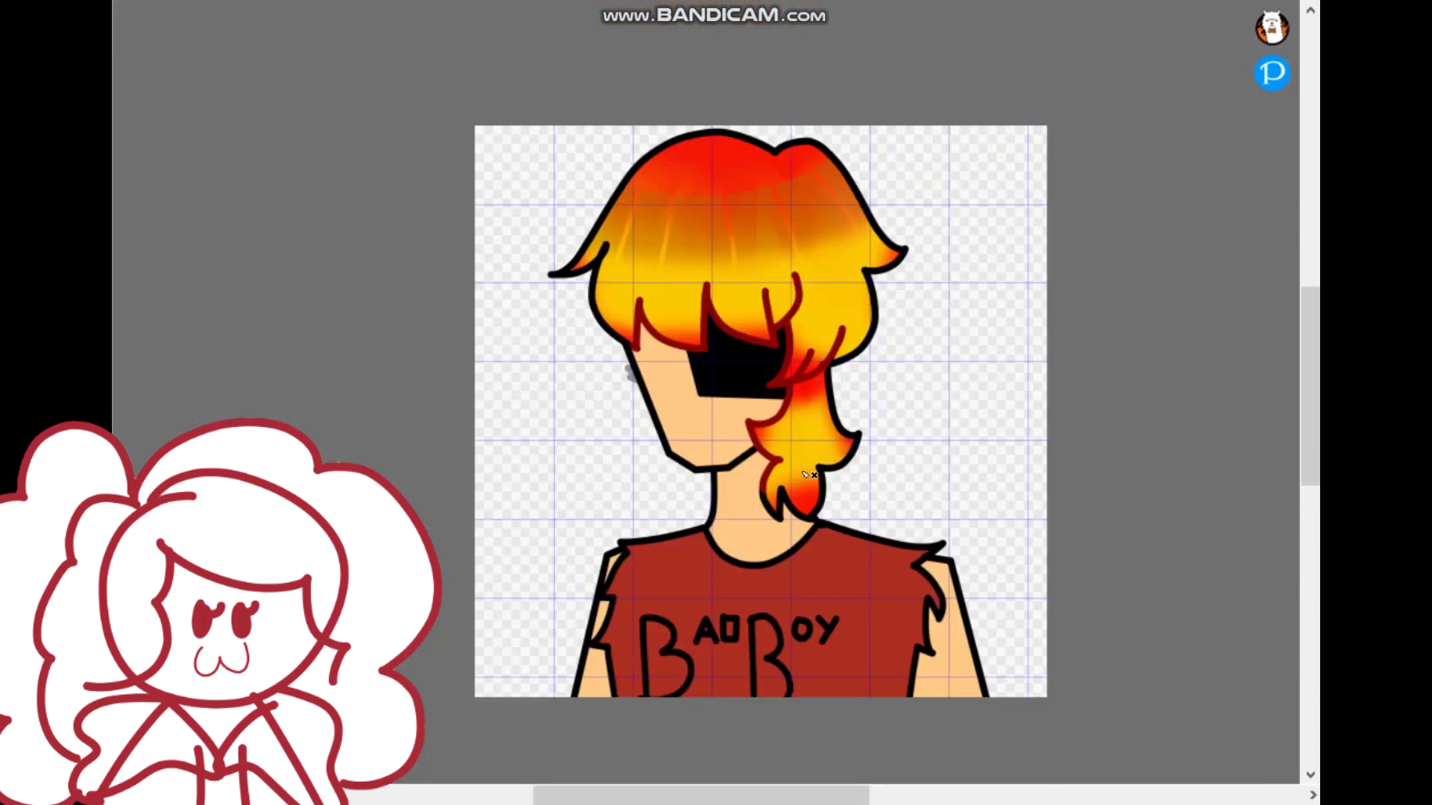
pyautogui.scroll(6, 810, 479)
pyautogui.moveTo(647, 533)
pyautogui.mouseDown()
pyautogui.moveTo(664, 638)
pyautogui.moveTo(716, 662)
pyautogui.mouseUp()
pyautogui.moveTo(721, 543)
pyautogui.mouseDown()
pyautogui.moveTo(717, 662)
pyautogui.moveTo(836, 662)
pyautogui.mouseUp()
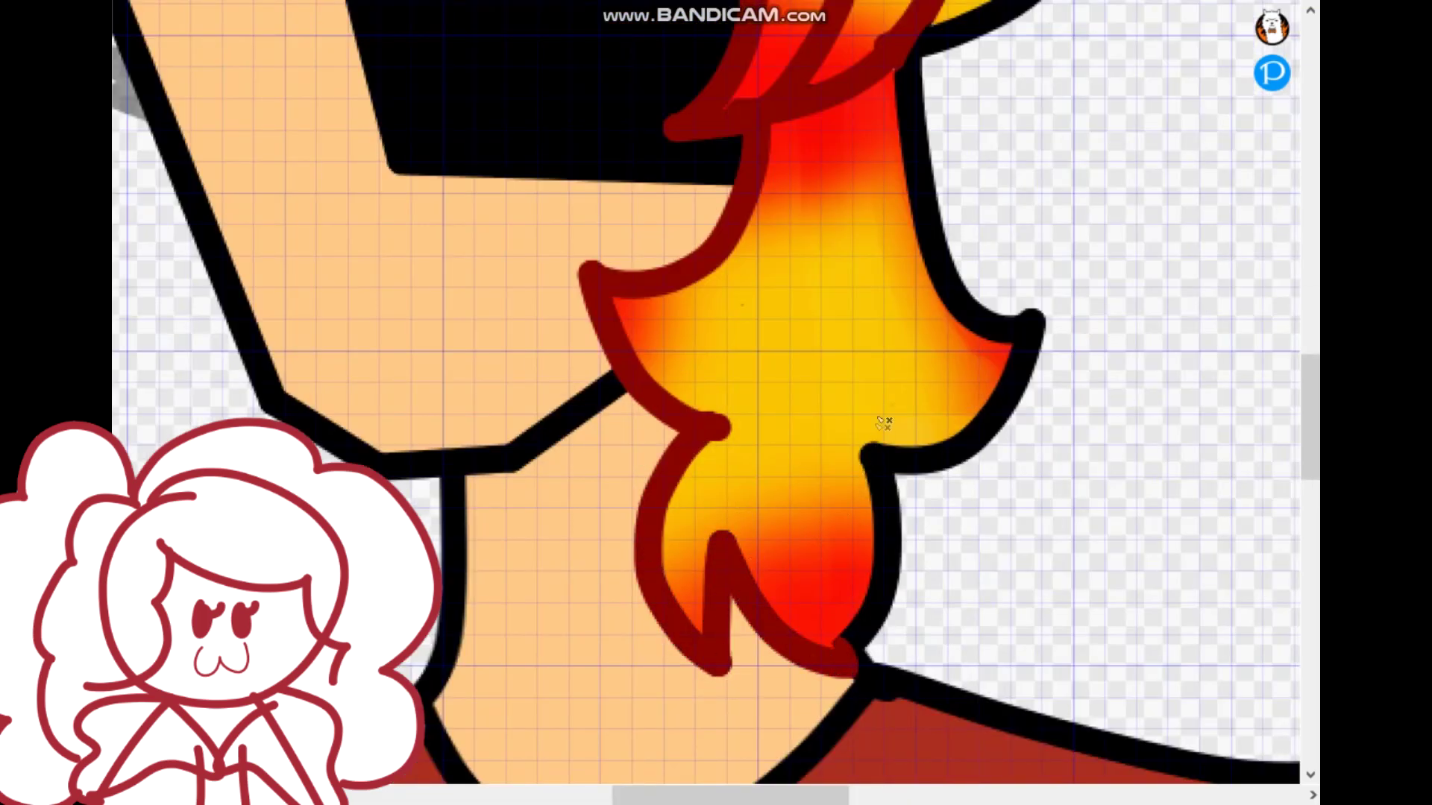
pyautogui.scroll(-5, 885, 418)
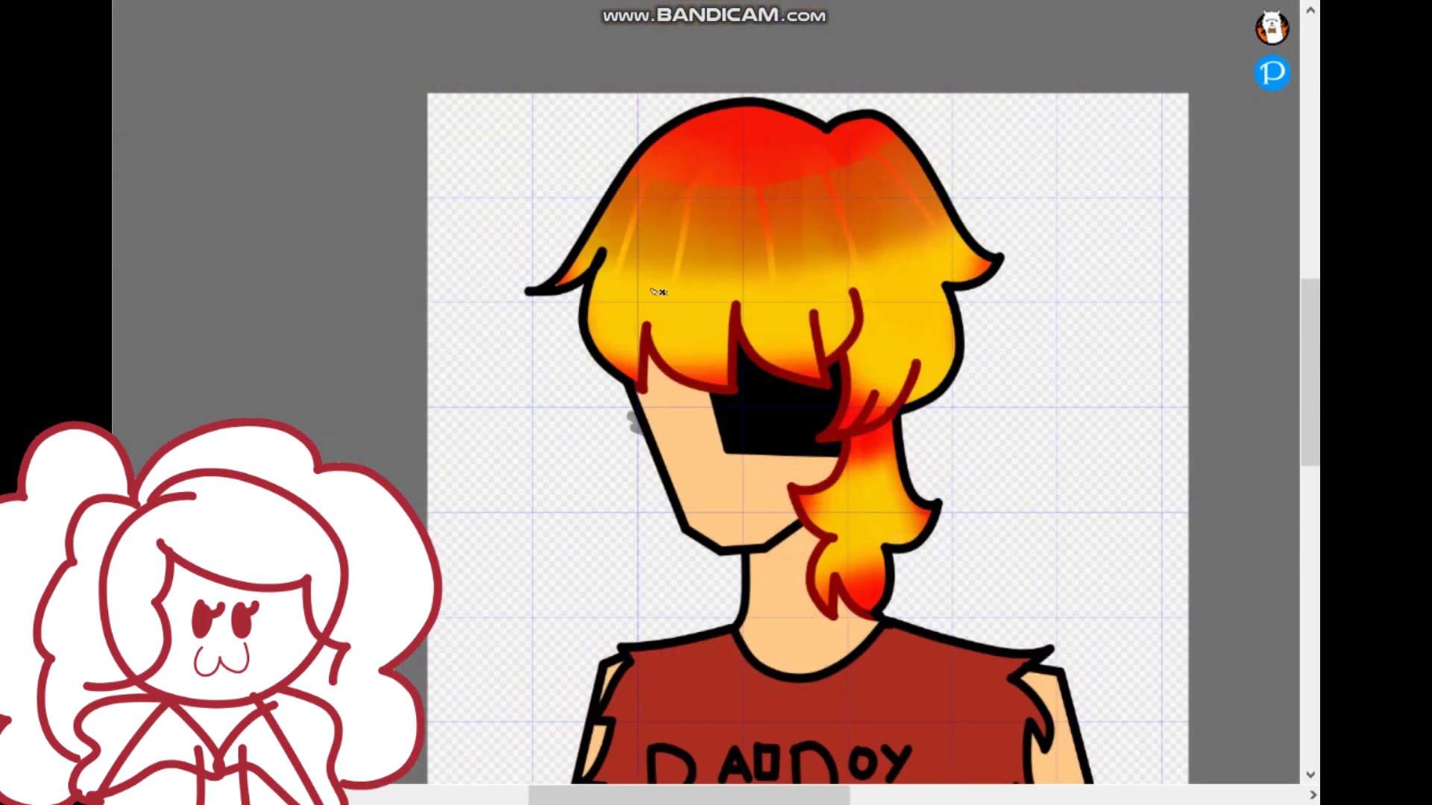
# Step: Recolour the short inner line at the hair's left flick dark red
pyautogui.scroll(5, 596, 249)
pyautogui.moveTo(631, 261)
pyautogui.mouseDown()
pyautogui.moveTo(561, 292)
pyautogui.moveTo(550, 426)
pyautogui.mouseUp()
pyautogui.scroll(-4, 518, 373)
pyautogui.scroll(-2, 869, 337)
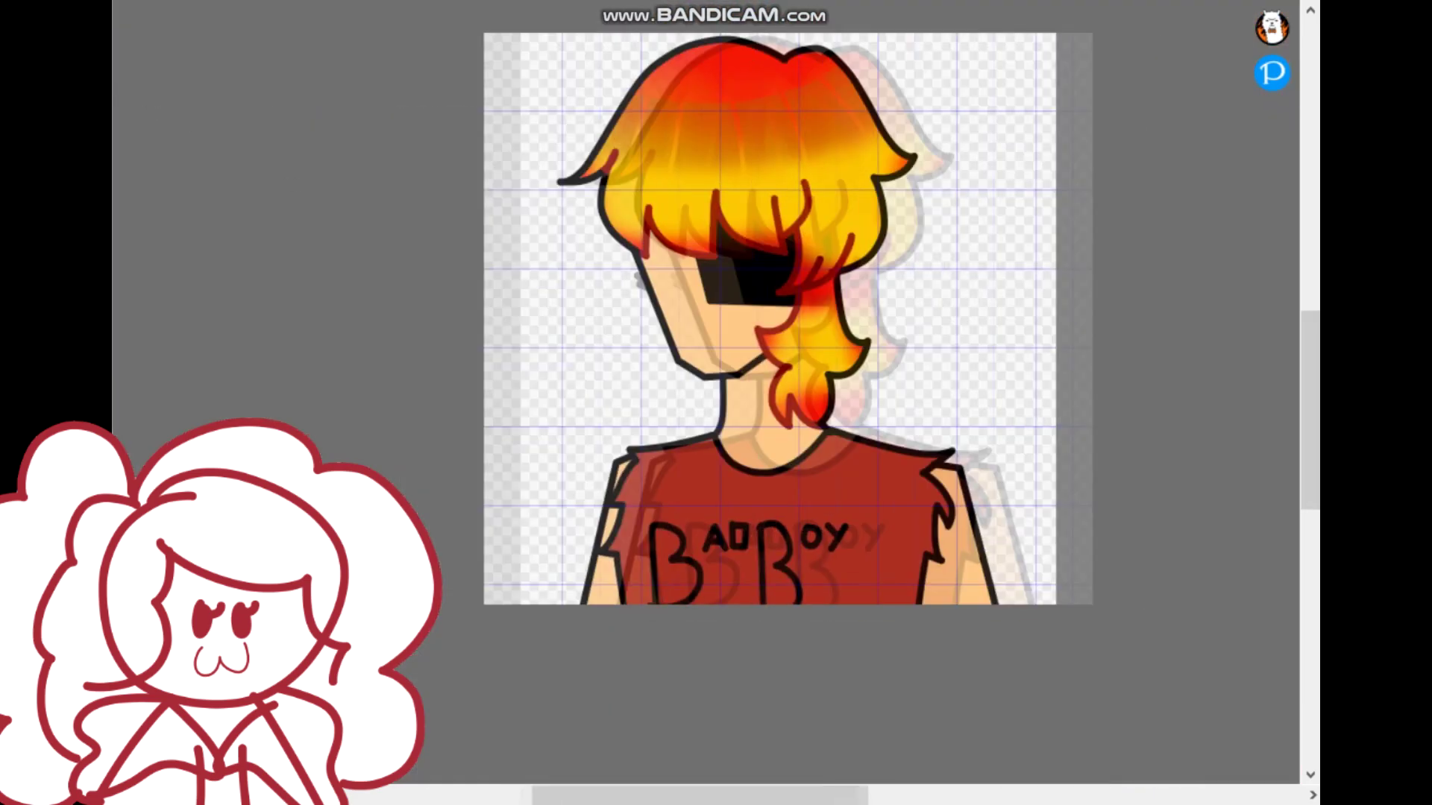
# Step: Recolour the jaw line over the neck orange and the shirt's neckline dark red
pyautogui.scroll(5, 699, 341)
pyautogui.moveTo(700, 343)
pyautogui.mouseDown()
pyautogui.moveTo(656, 374)
pyautogui.moveTo(622, 429)
pyautogui.mouseUp()
pyautogui.scroll(-5, 639, 467)
pyautogui.scroll(5, 639, 467)
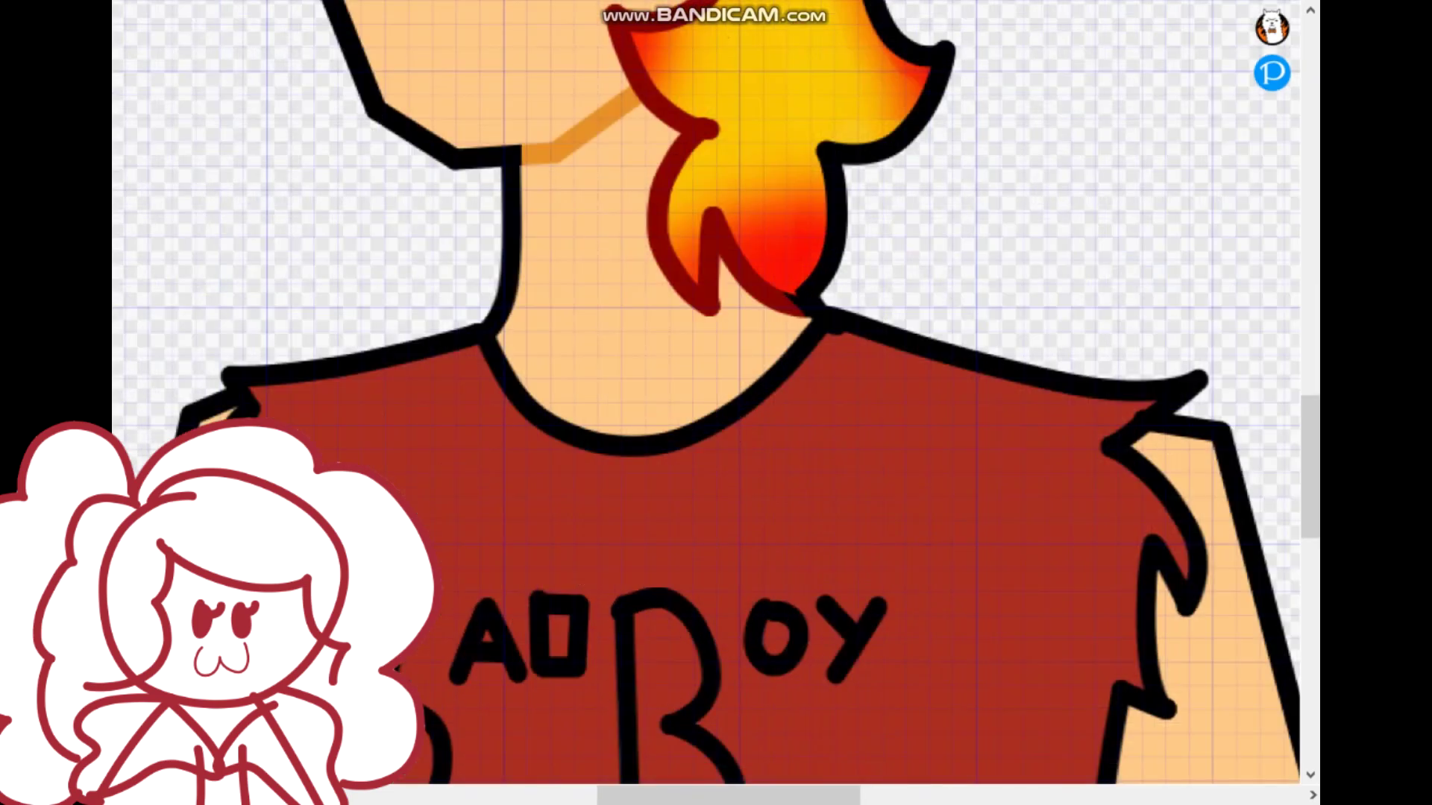
pyautogui.moveTo(805, 419)
pyautogui.mouseDown()
pyautogui.moveTo(709, 458)
pyautogui.moveTo(641, 447)
pyautogui.moveTo(770, 396)
pyautogui.moveTo(762, 370)
pyautogui.moveTo(795, 348)
pyautogui.moveTo(486, 342)
pyautogui.mouseUp()
pyautogui.scroll(-5, 509, 348)
# Step: Recolour the outline of the shirt's ragged left sleeve edge and side dark red
pyautogui.scroll(5, 458, 540)
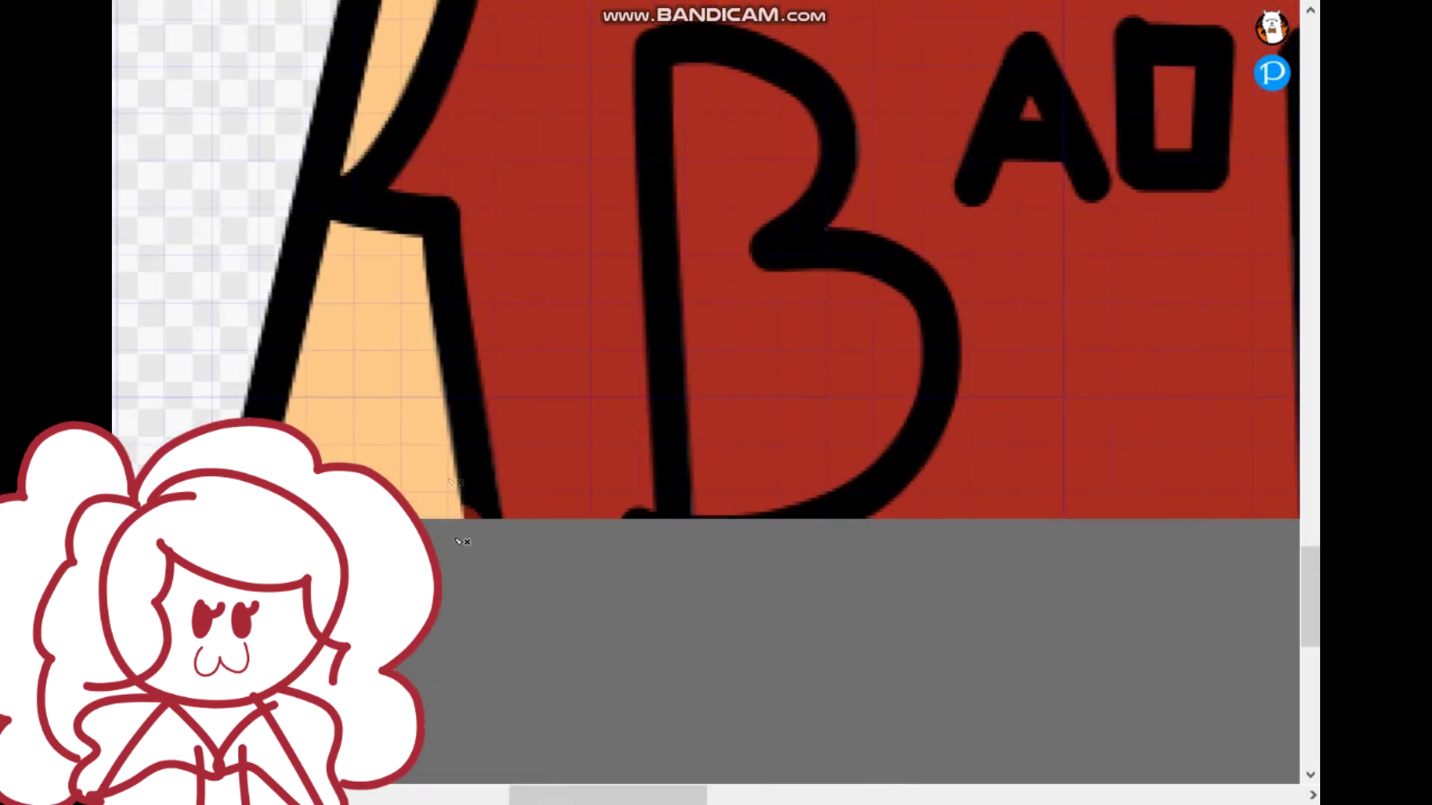
pyautogui.moveTo(469, 514); pyautogui.dragTo(427, 207)
pyautogui.scroll(-5, 481, 461)
pyautogui.scroll(4, 483, 463)
pyautogui.moveTo(567, 114)
pyautogui.mouseDown()
pyautogui.moveTo(510, 161)
pyautogui.moveTo(424, 478)
pyautogui.mouseUp()
pyautogui.scroll(-5, 445, 241)
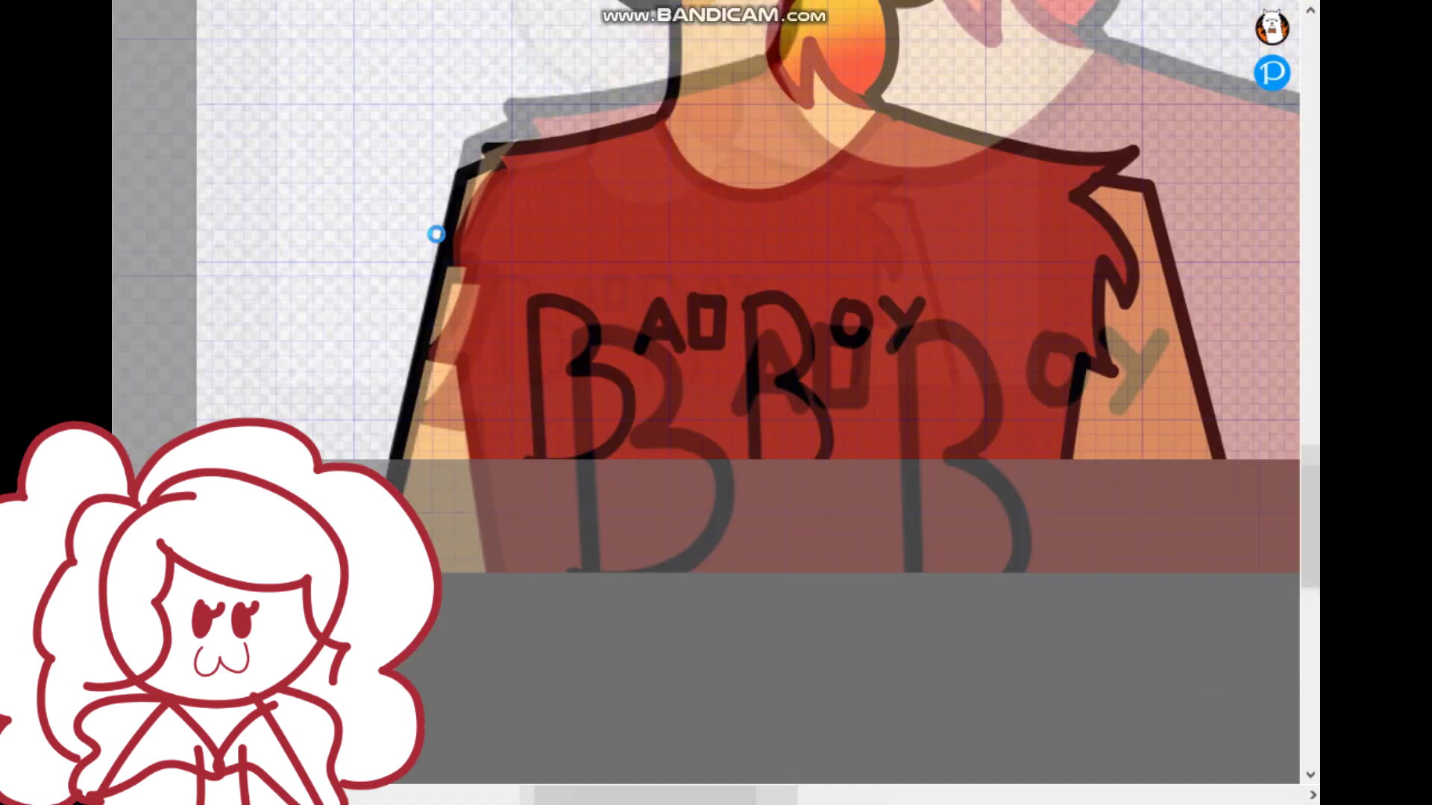
# Step: Recolour the outline of the shirt's ragged right sleeve edge and side dark red
pyautogui.scroll(5, 585, 458)
pyautogui.scroll(-5, 585, 457)
pyautogui.scroll(5, 740, 601)
pyautogui.moveTo(705, 618)
pyautogui.mouseDown()
pyautogui.moveTo(739, 467)
pyautogui.moveTo(785, 450)
pyautogui.moveTo(759, 418)
pyautogui.moveTo(767, 300)
pyautogui.moveTo(799, 354)
pyautogui.moveTo(810, 333)
pyautogui.moveTo(715, 232)
pyautogui.moveTo(767, 248)
pyautogui.moveTo(750, 168)
pyautogui.mouseUp()
pyautogui.hotkey('ctrl', 'z')
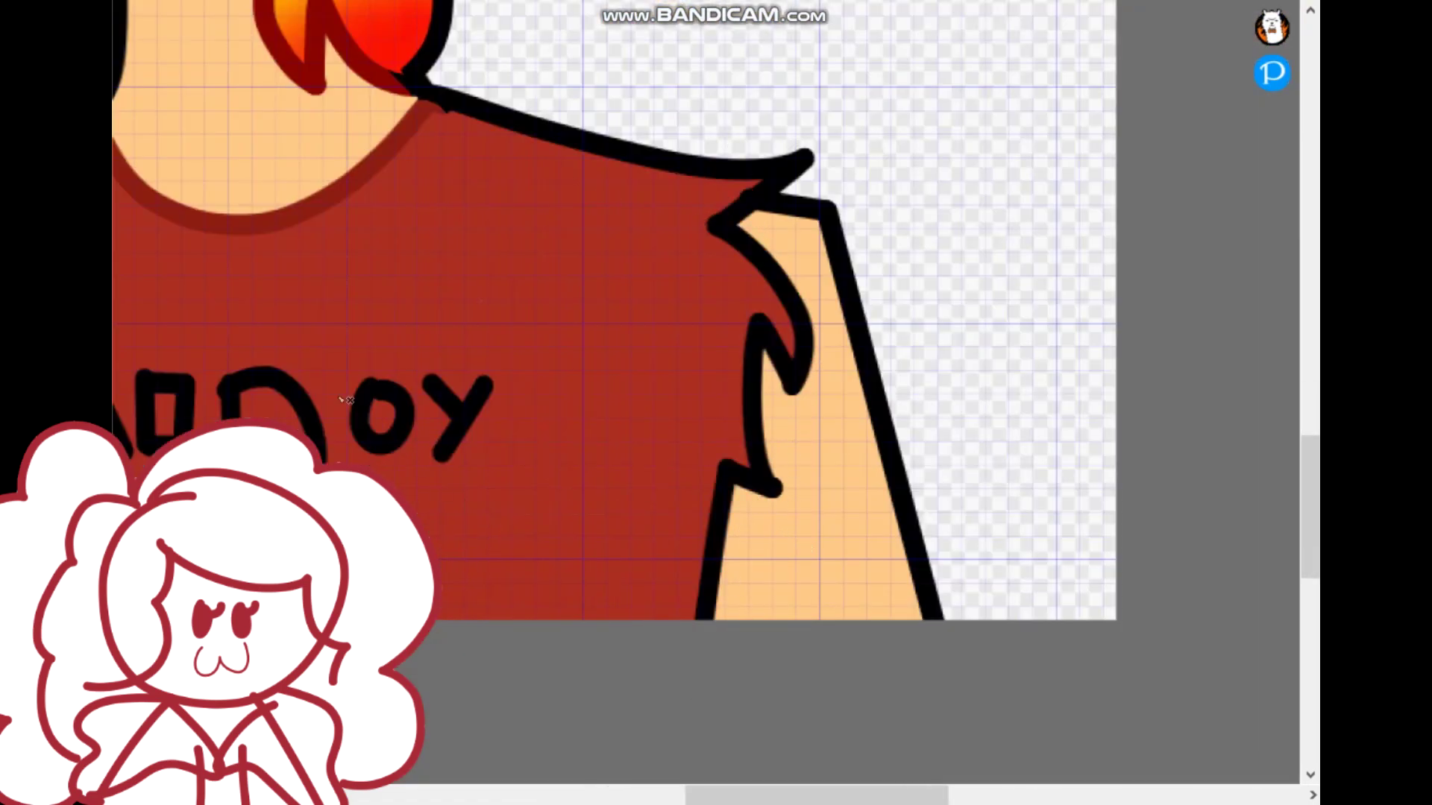
pyautogui.moveTo(671, 619)
pyautogui.mouseDown()
pyautogui.moveTo(771, 482)
pyautogui.moveTo(757, 331)
pyautogui.moveTo(802, 364)
pyautogui.moveTo(772, 278)
pyautogui.moveTo(731, 212)
pyautogui.mouseUp()
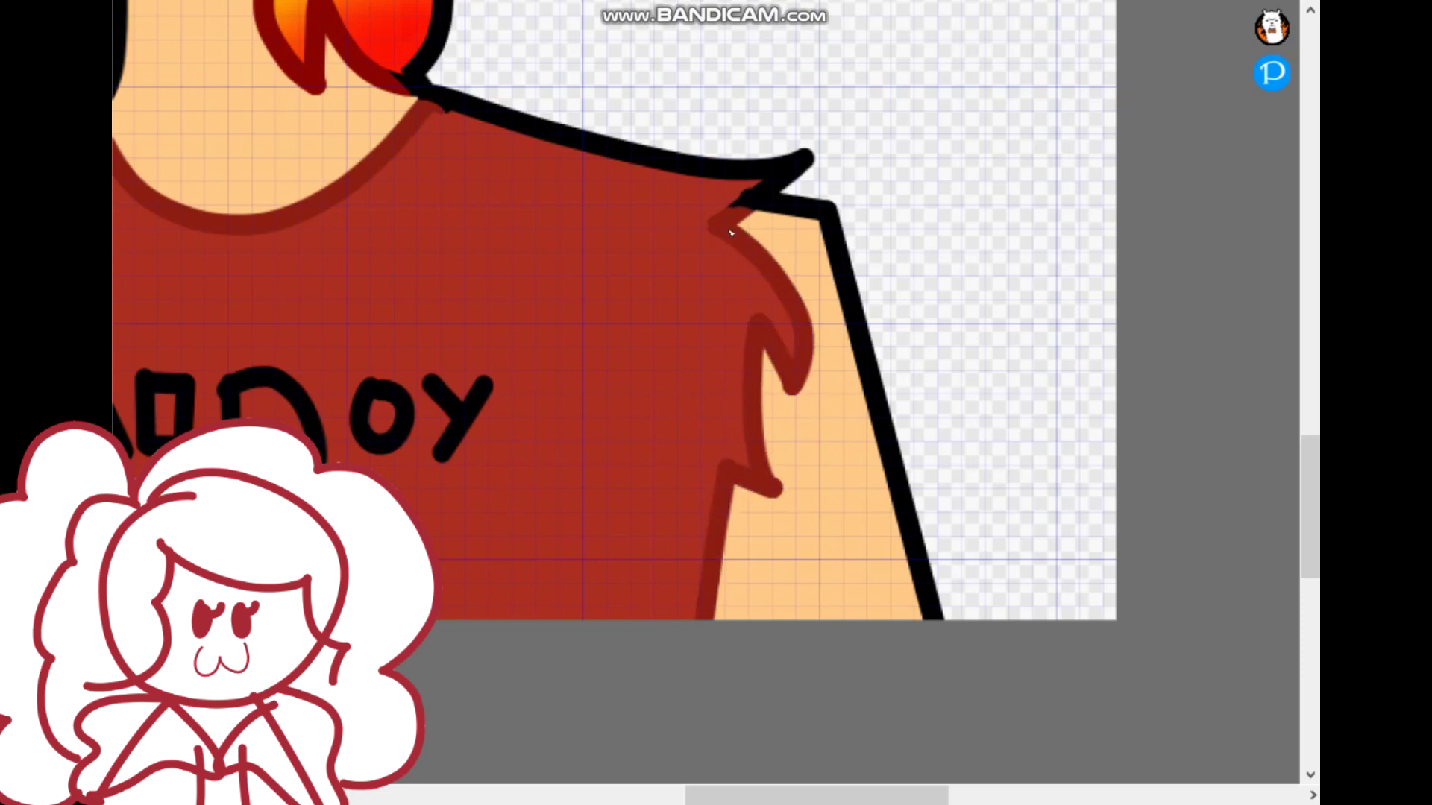
pyautogui.scroll(-5, 731, 213)
# Step: Draw a dark purple curve across the neck below the jaw as the shadow's lower edge
pyautogui.moveTo(605, 151); pyautogui.dragTo(656, 324)
pyautogui.scroll(2, 656, 324)
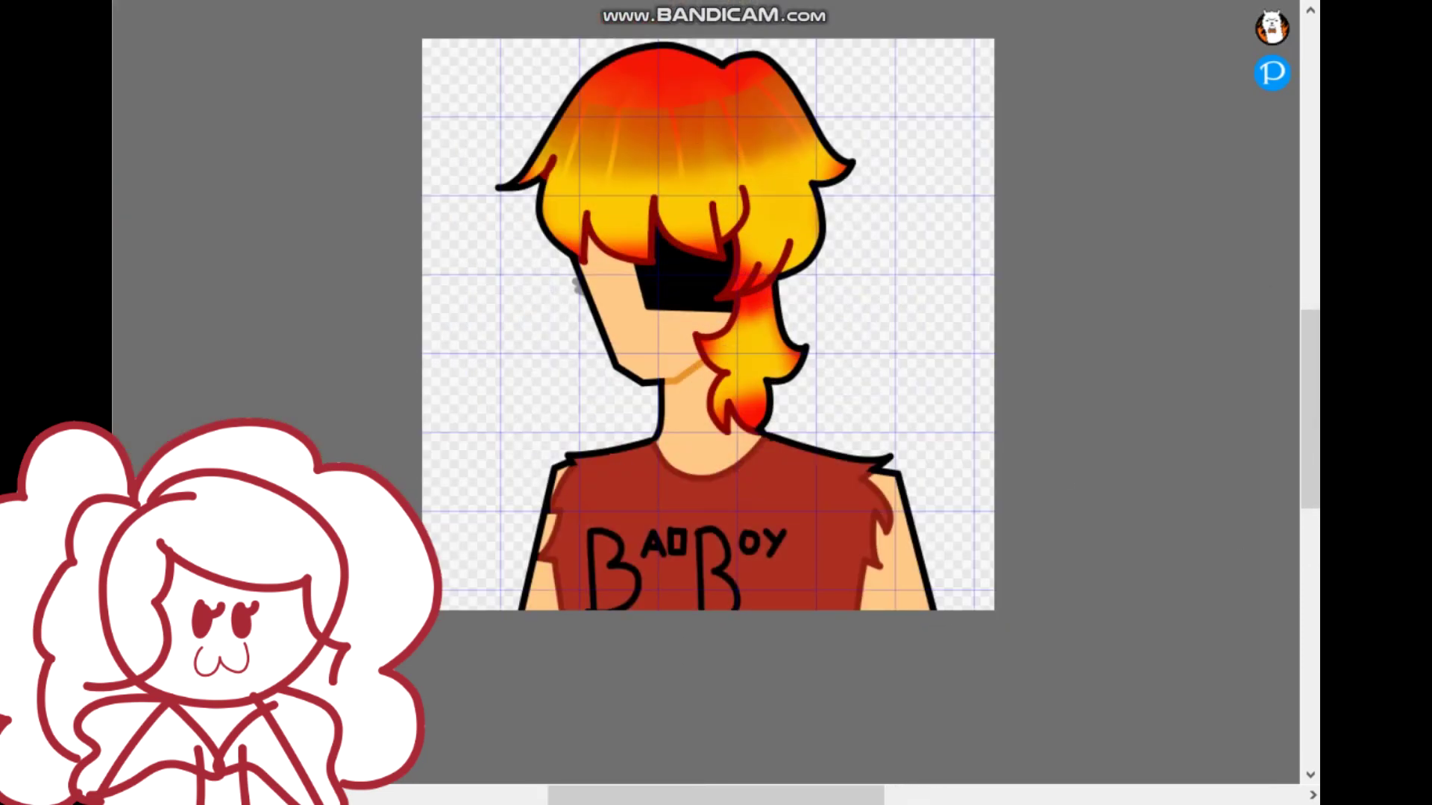
pyautogui.scroll(3, 695, 432)
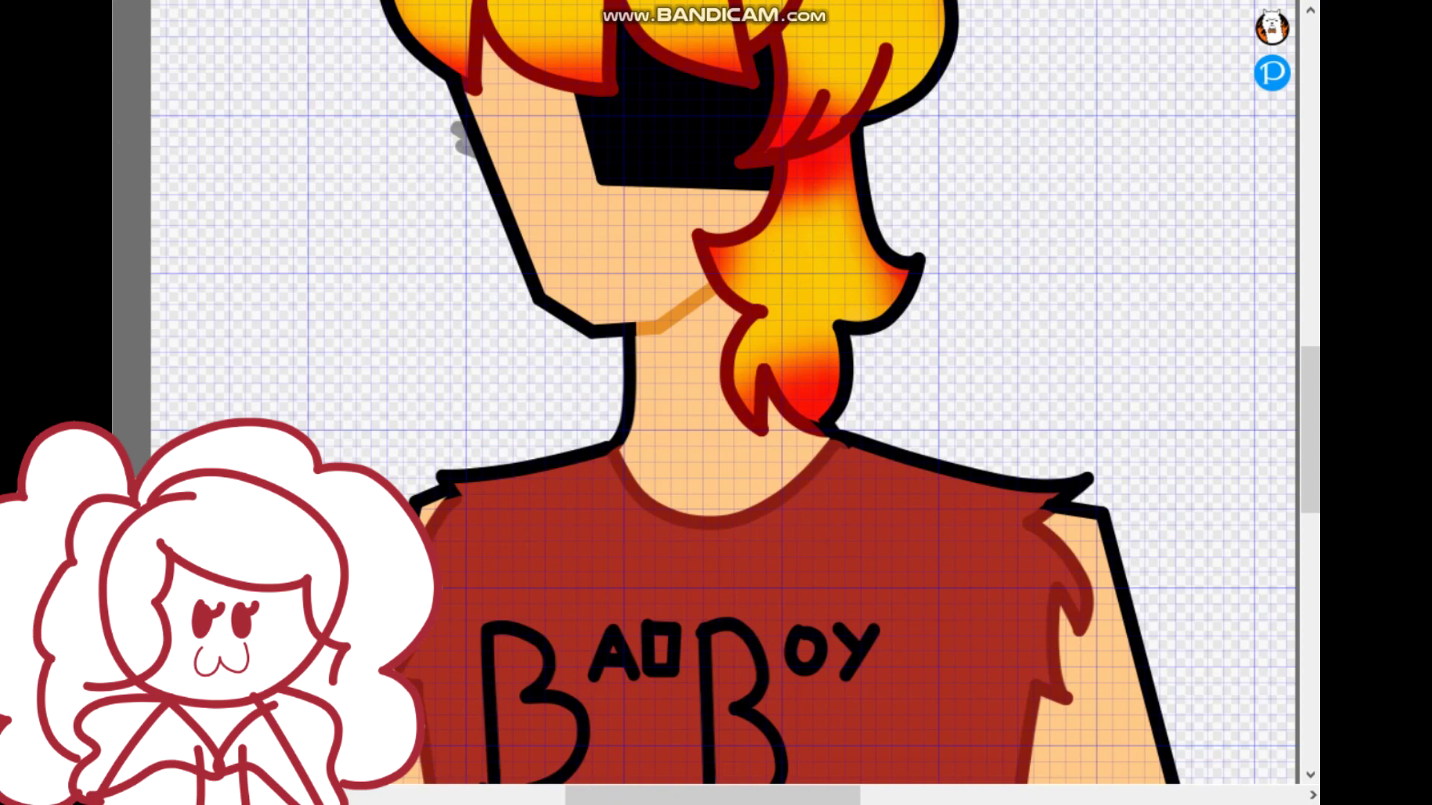
pyautogui.scroll(3, 669, 329)
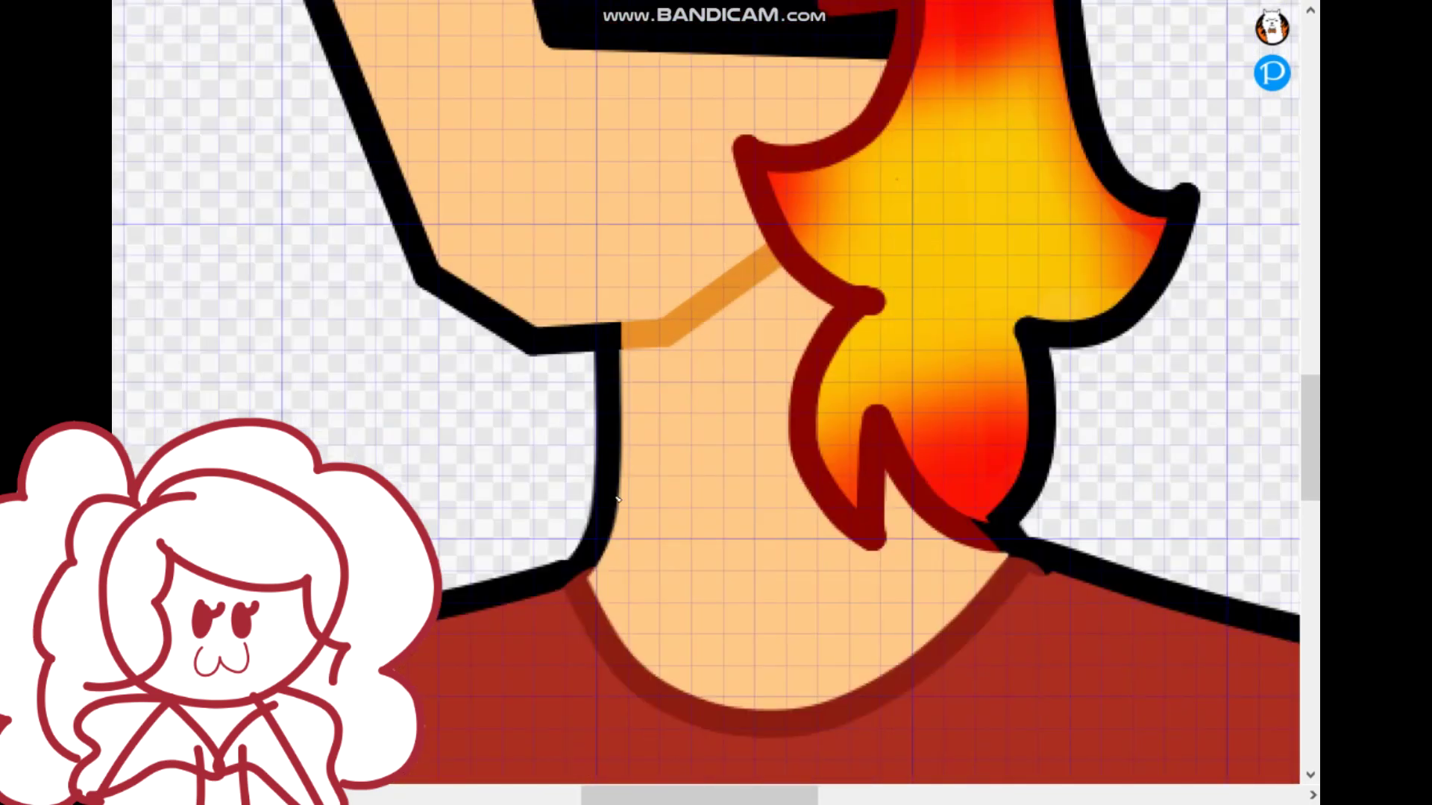
pyautogui.moveTo(593, 477); pyautogui.dragTo(756, 514)
pyautogui.hotkey('ctrl', 'z')
pyautogui.moveTo(626, 484)
pyautogui.mouseDown()
pyautogui.moveTo(886, 365)
pyautogui.moveTo(914, 270)
pyautogui.mouseUp()
pyautogui.scroll(-3, 657, 596)
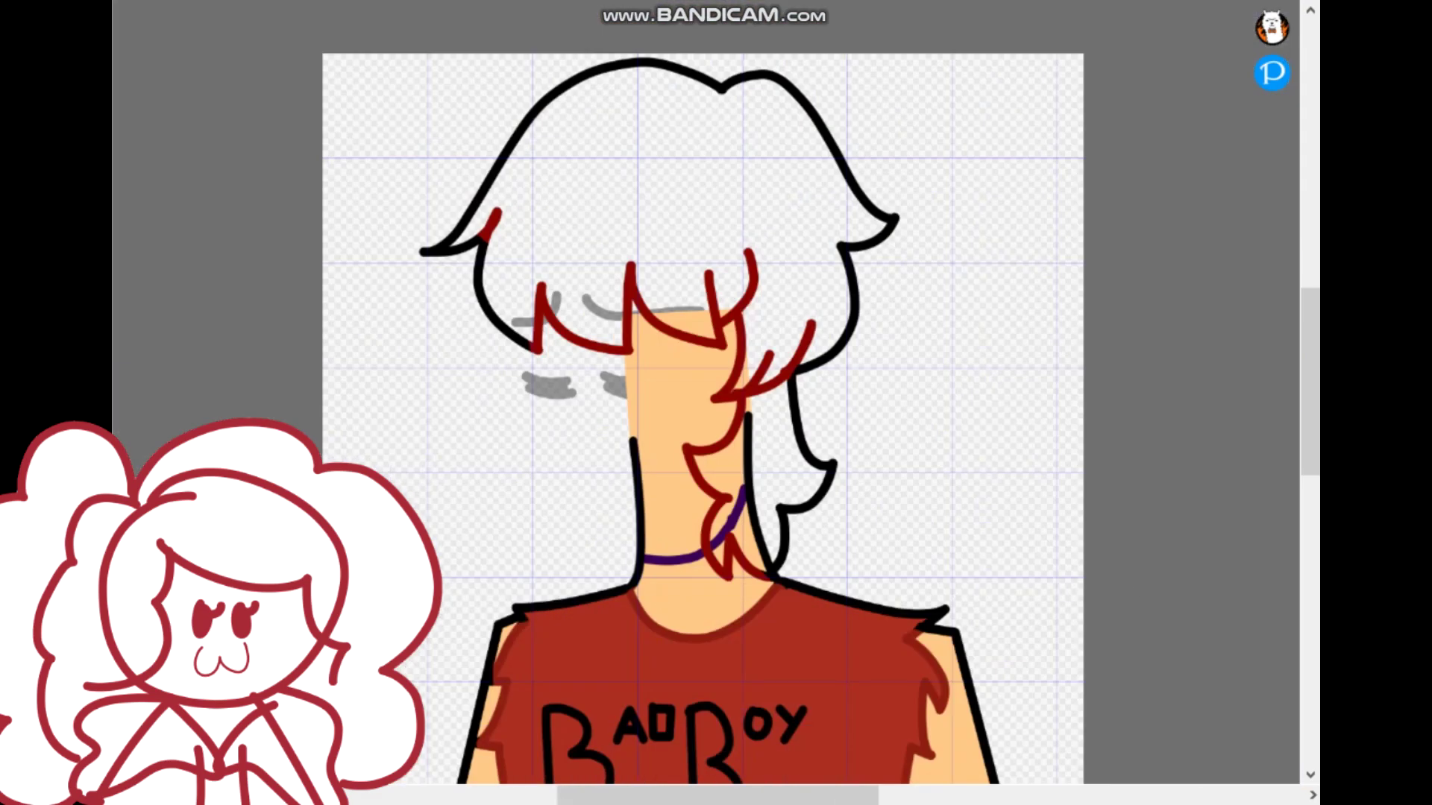
# Step: Hide the hair outlines and fill the neck area above the purple curve with the shadow colour
pyautogui.hotkey('ctrl', 'z')
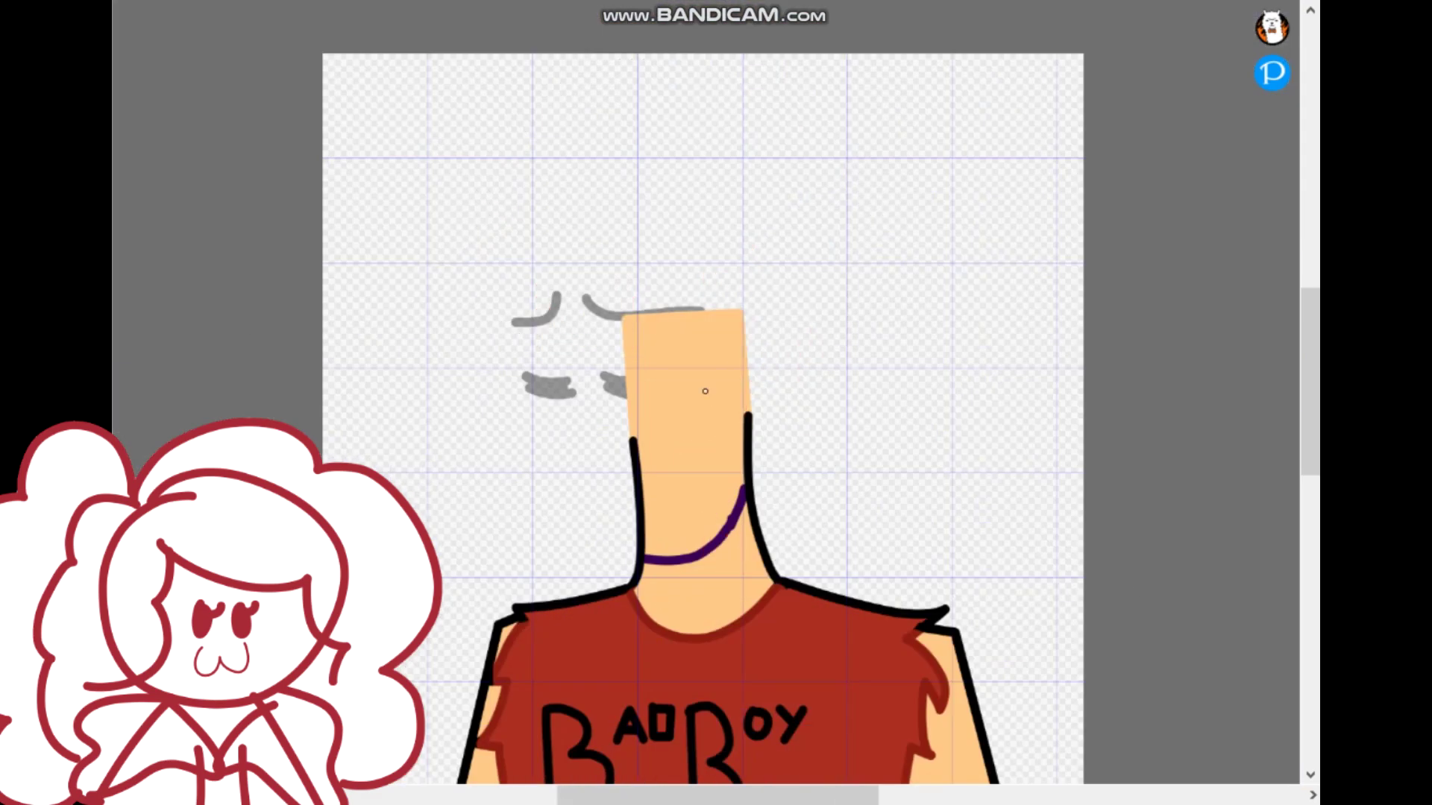
pyautogui.press('g')
pyautogui.click(708, 475)
pyautogui.scroll(-5, 705, 475)
# Step: Paint a dark purple shadow on the right arm along the ragged sleeve edge and the shirt's side
pyautogui.scroll(6, 734, 517)
pyautogui.moveTo(753, 405)
pyautogui.mouseDown()
pyautogui.moveTo(803, 484)
pyautogui.moveTo(770, 503)
pyautogui.mouseUp()
pyautogui.scroll(2, 768, 583)
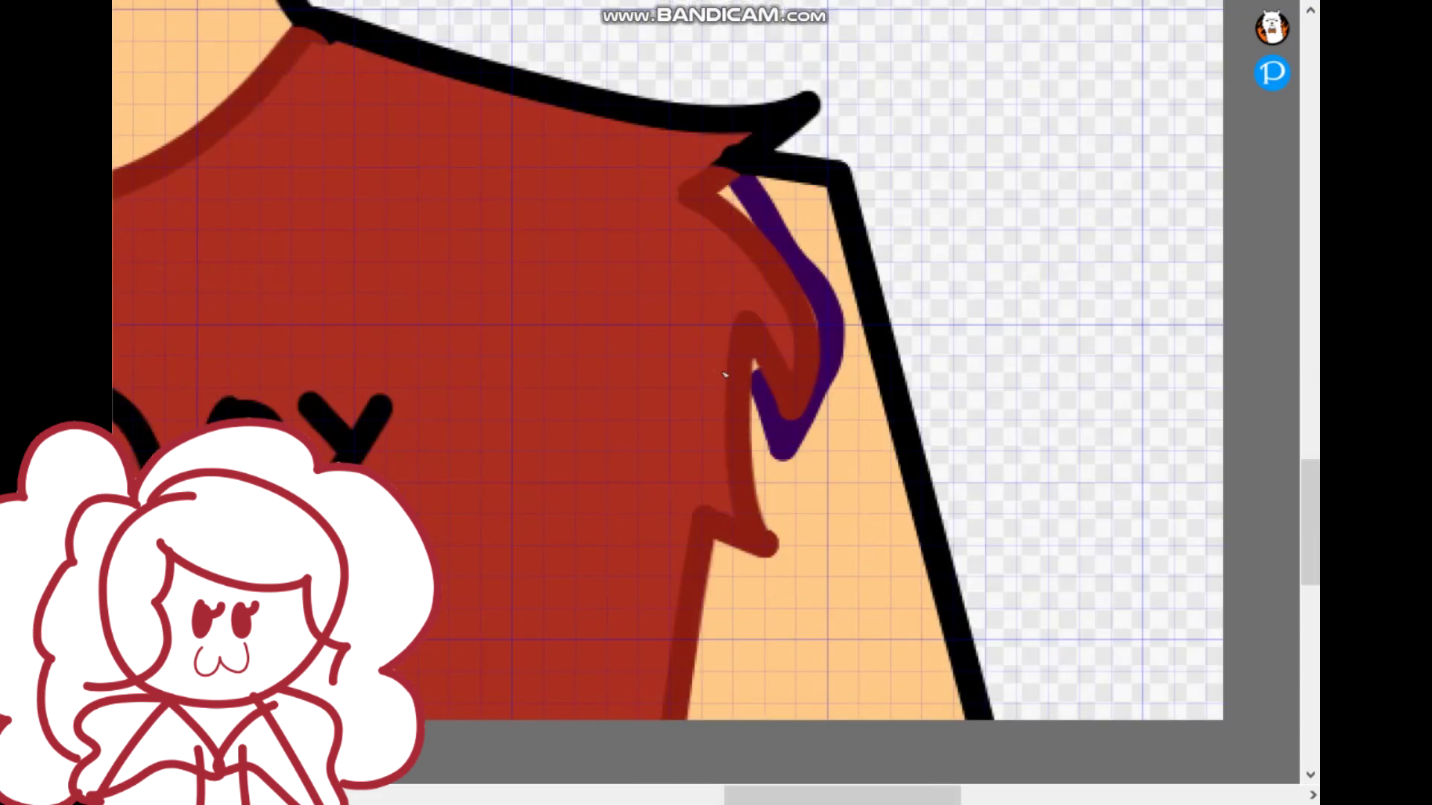
pyautogui.moveTo(755, 366)
pyautogui.mouseDown()
pyautogui.moveTo(767, 560)
pyautogui.moveTo(690, 720)
pyautogui.mouseUp()
pyautogui.moveTo(707, 657)
pyautogui.mouseDown()
pyautogui.moveTo(717, 558)
pyautogui.moveTo(766, 560)
pyautogui.moveTo(779, 518)
pyautogui.moveTo(766, 503)
pyautogui.moveTo(786, 571)
pyautogui.moveTo(747, 582)
pyautogui.moveTo(704, 745)
pyautogui.moveTo(788, 557)
pyautogui.moveTo(778, 461)
pyautogui.moveTo(825, 380)
pyautogui.mouseUp()
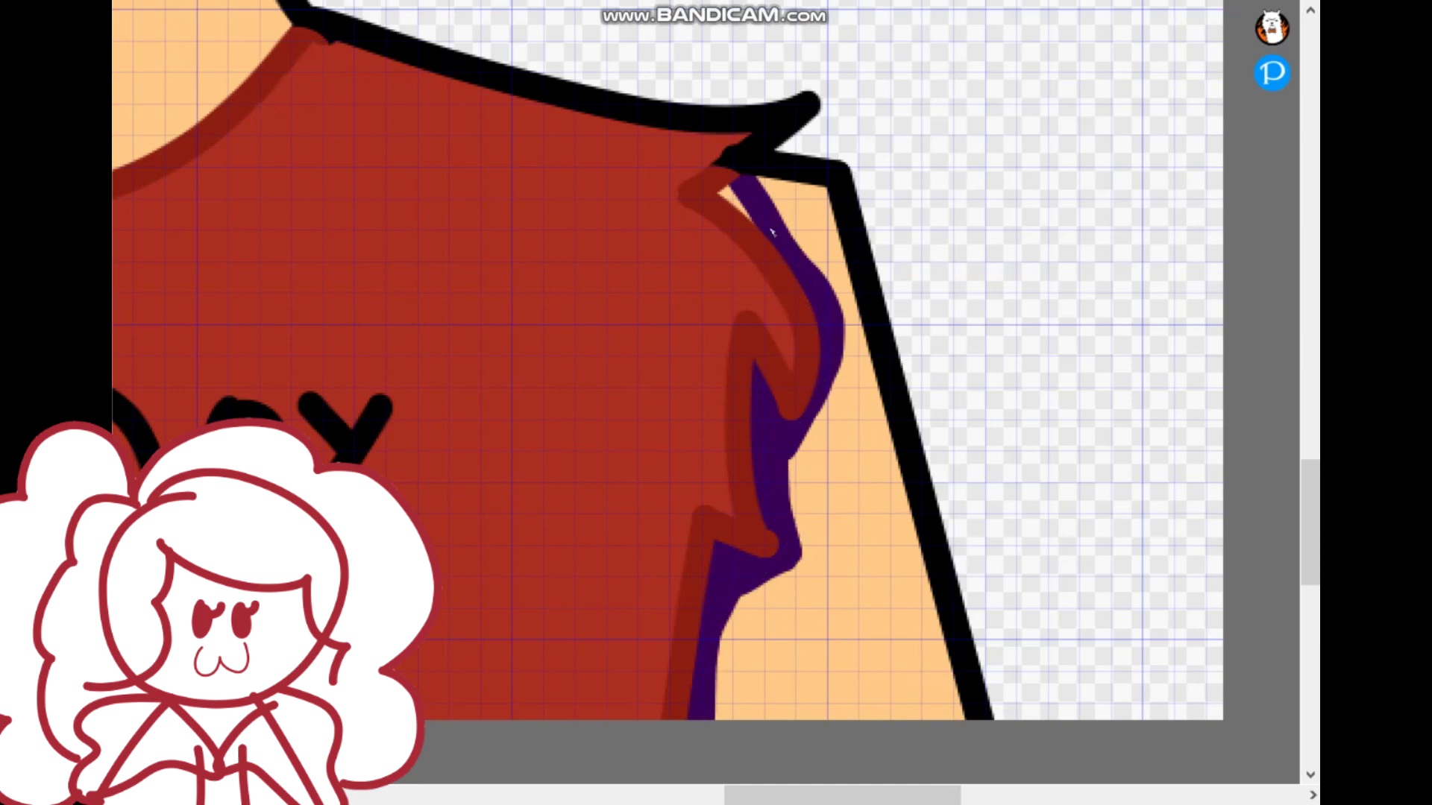
pyautogui.click(735, 199)
# Step: Fill the left arm's skin areas beside the ragged sleeve with the shadow colour and make the shadows translucent
pyautogui.scroll(-4, 735, 199)
pyautogui.scroll(4, 384, 191)
pyautogui.click(457, 662)
pyautogui.click(463, 429)
pyautogui.click(508, 210)
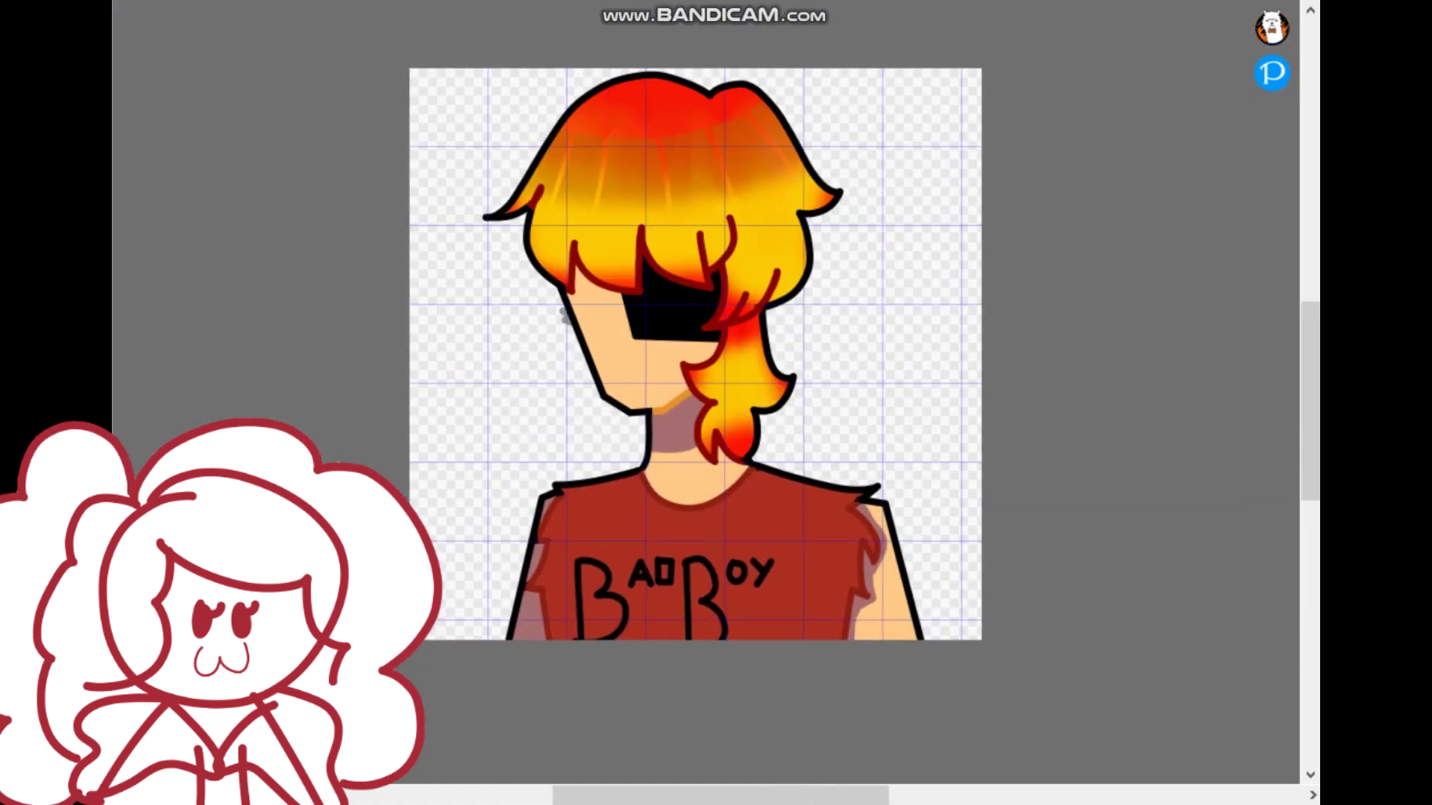
pyautogui.scroll(-2, 1175, 361)
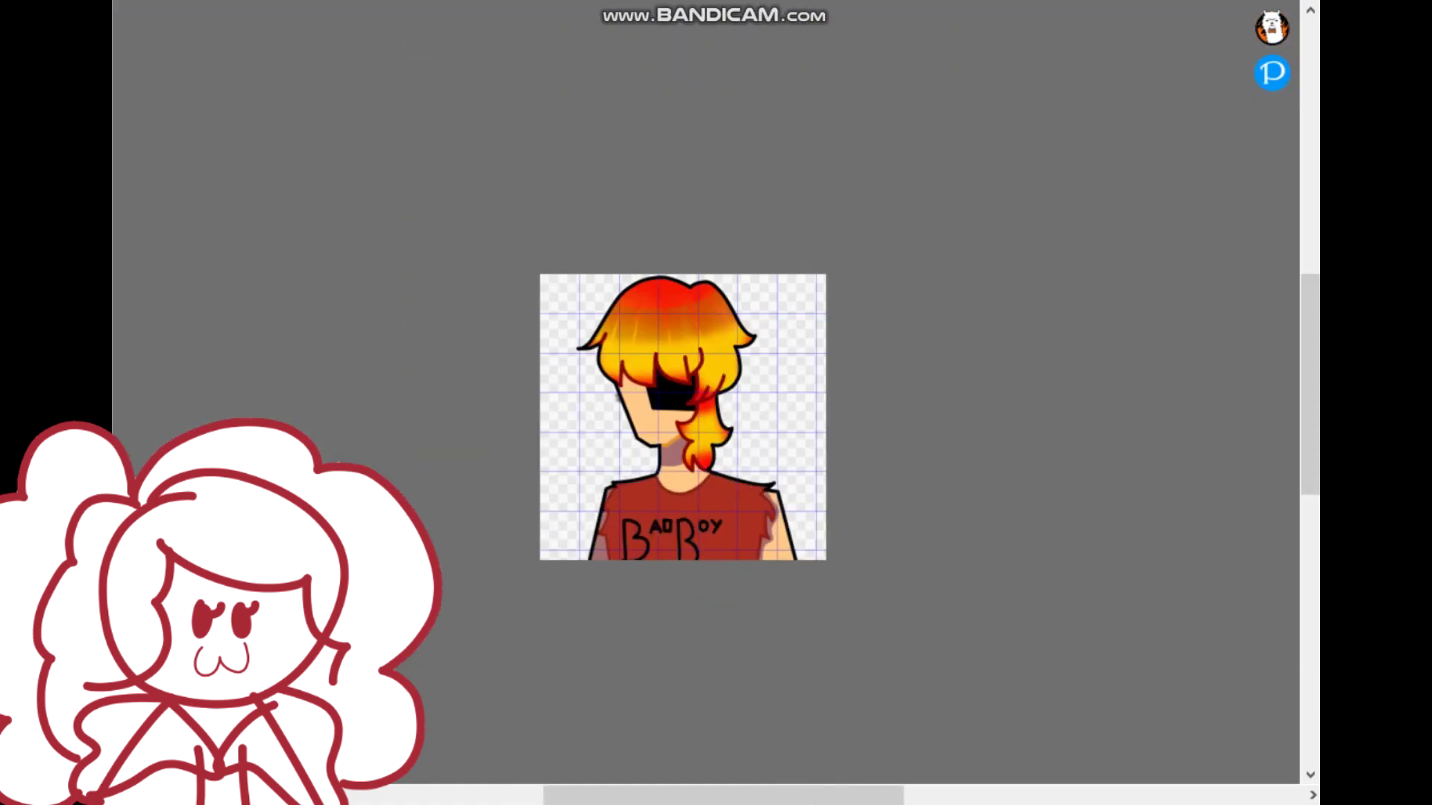
pyautogui.scroll(7, 627, 367)
pyautogui.moveTo(543, 526); pyautogui.dragTo(642, 575)
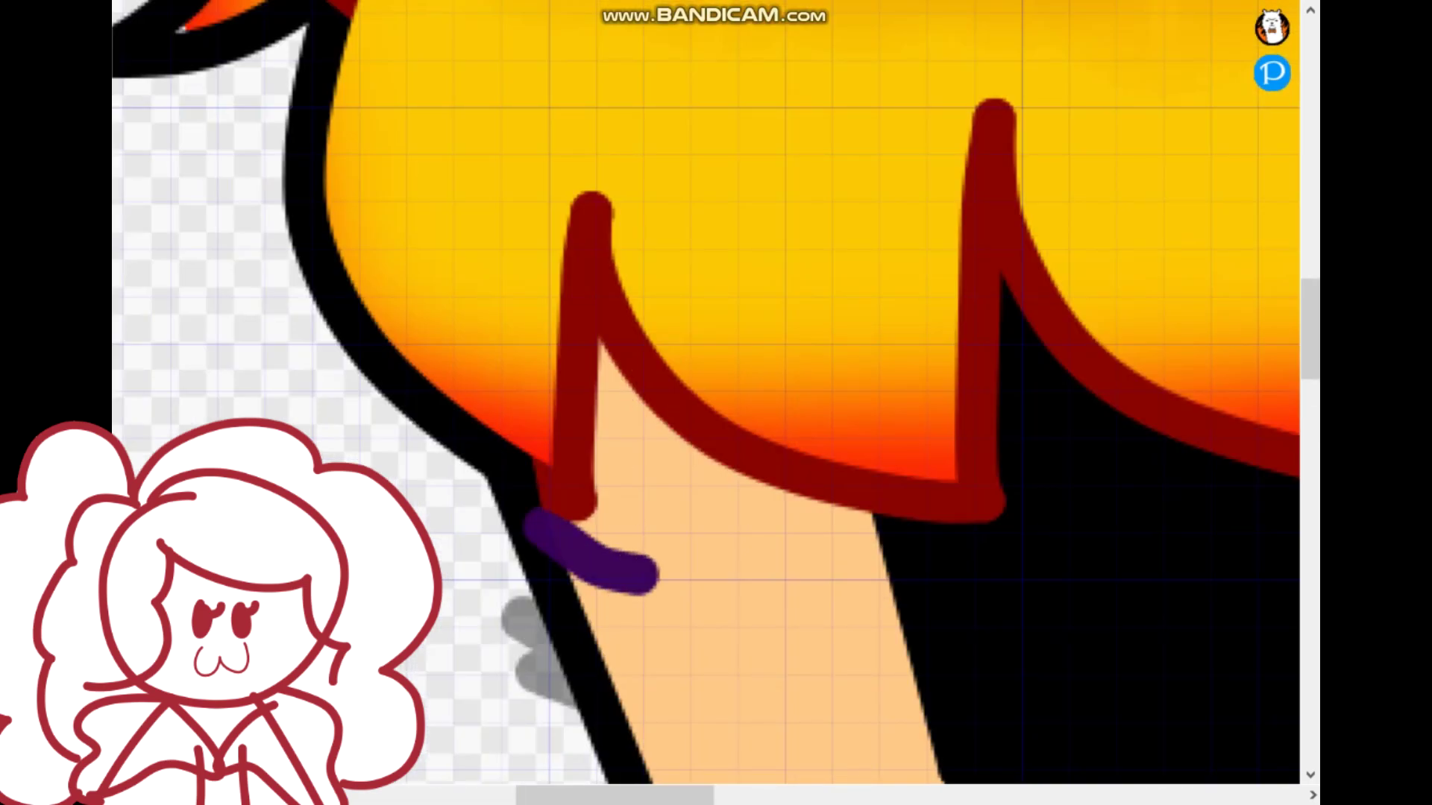
pyautogui.hotkey('ctrl', 'z')
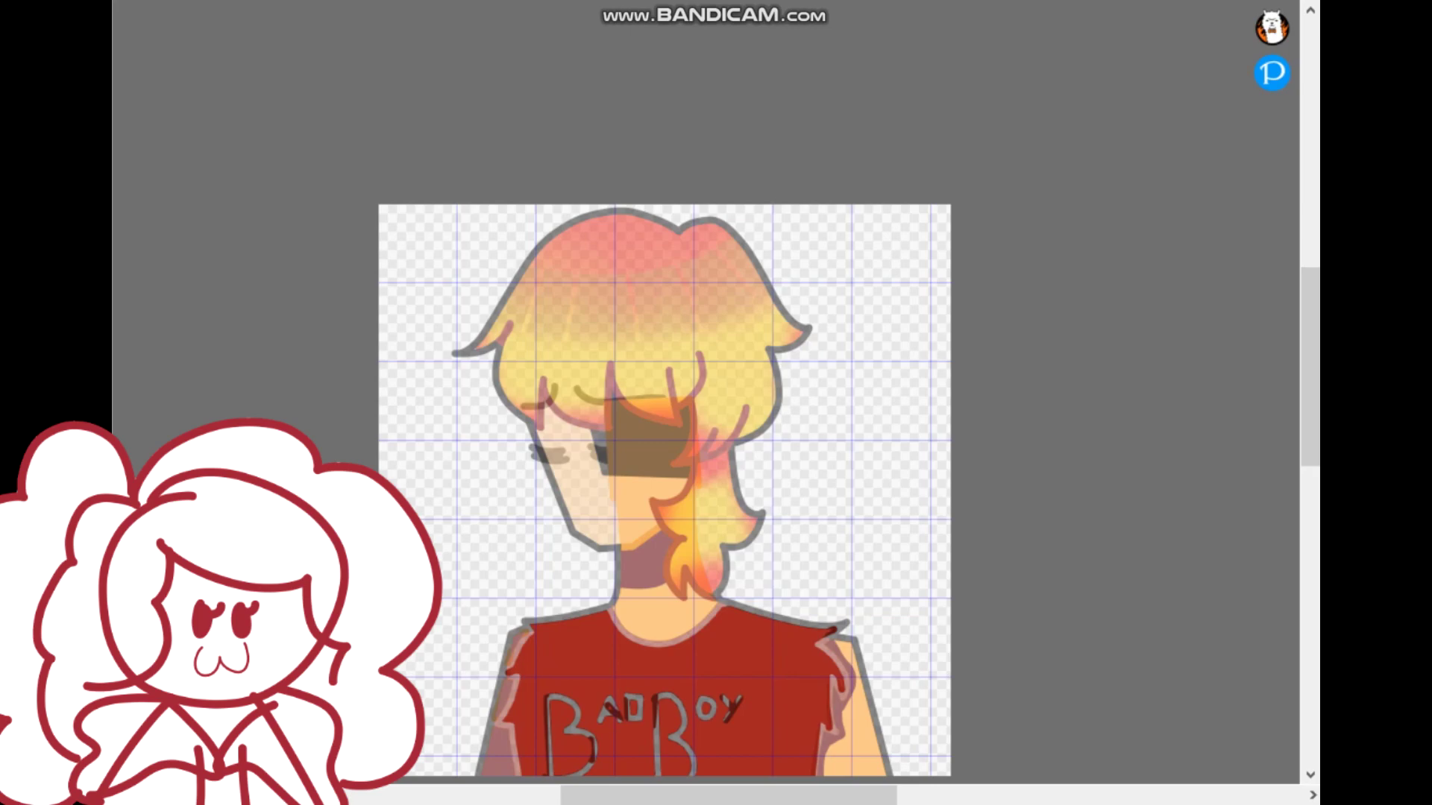
# Step: Show the Firepea reference image and paint a thick dark red mark over the sketched eye at the face's left edge
pyautogui.scroll(-1, 664, 485)
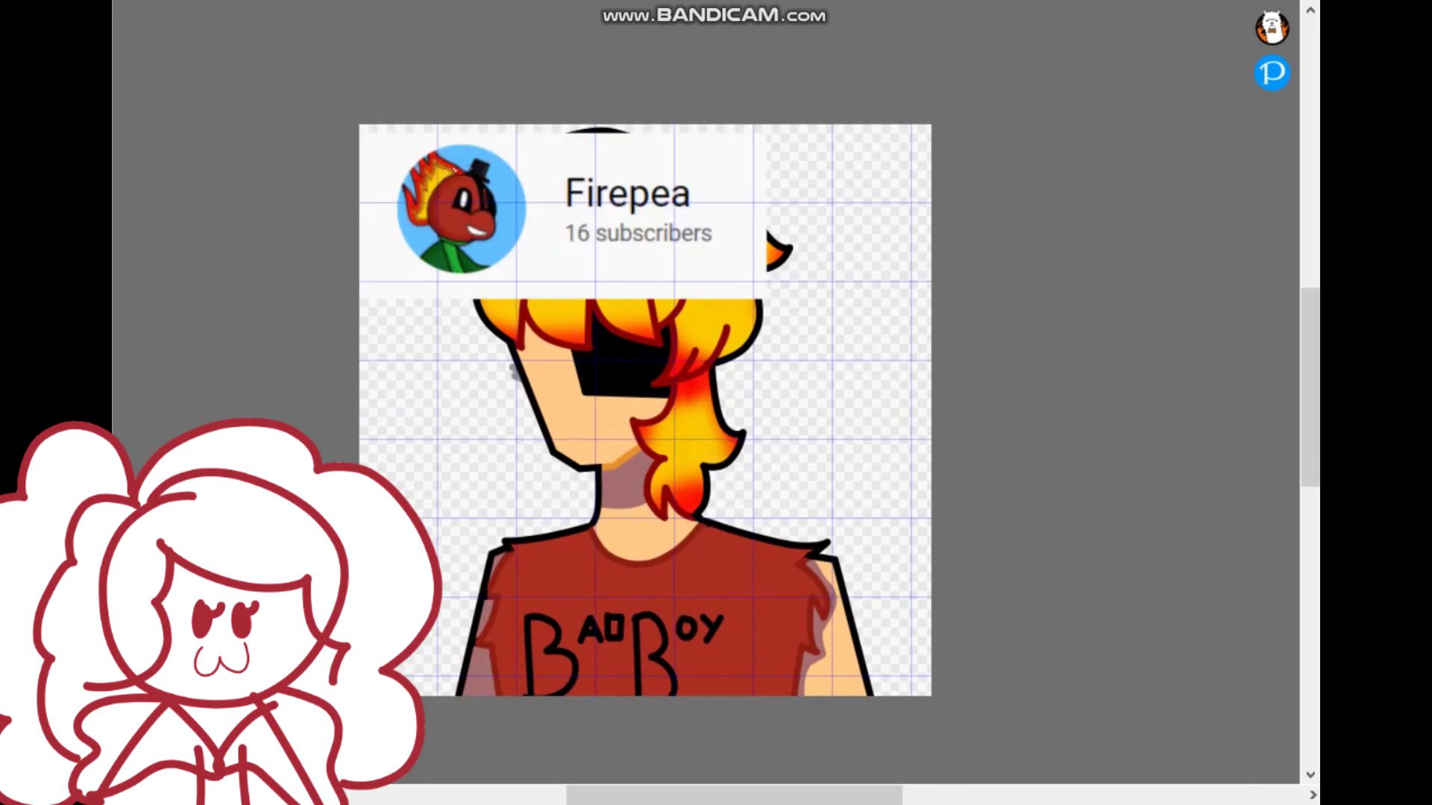
pyautogui.scroll(3, 664, 447)
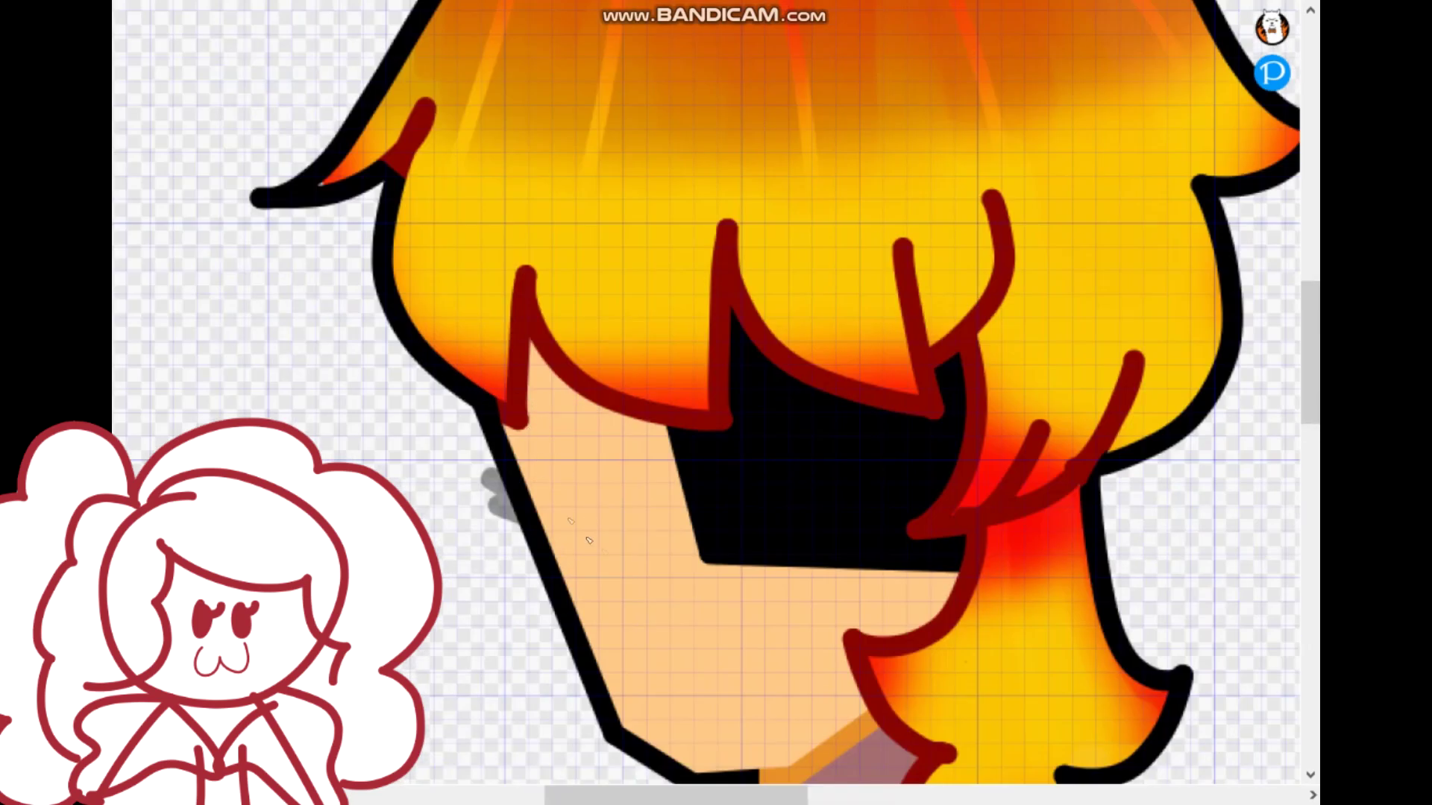
pyautogui.moveTo(474, 493); pyautogui.dragTo(606, 501)
pyautogui.hotkey('ctrl', 'z')
pyautogui.scroll(2, 575, 578)
pyautogui.moveTo(418, 439)
pyautogui.mouseDown()
pyautogui.moveTo(671, 434)
pyautogui.moveTo(403, 466)
pyautogui.moveTo(708, 447)
pyautogui.moveTo(438, 525)
pyautogui.mouseUp()
pyautogui.scroll(-3, 548, 425)
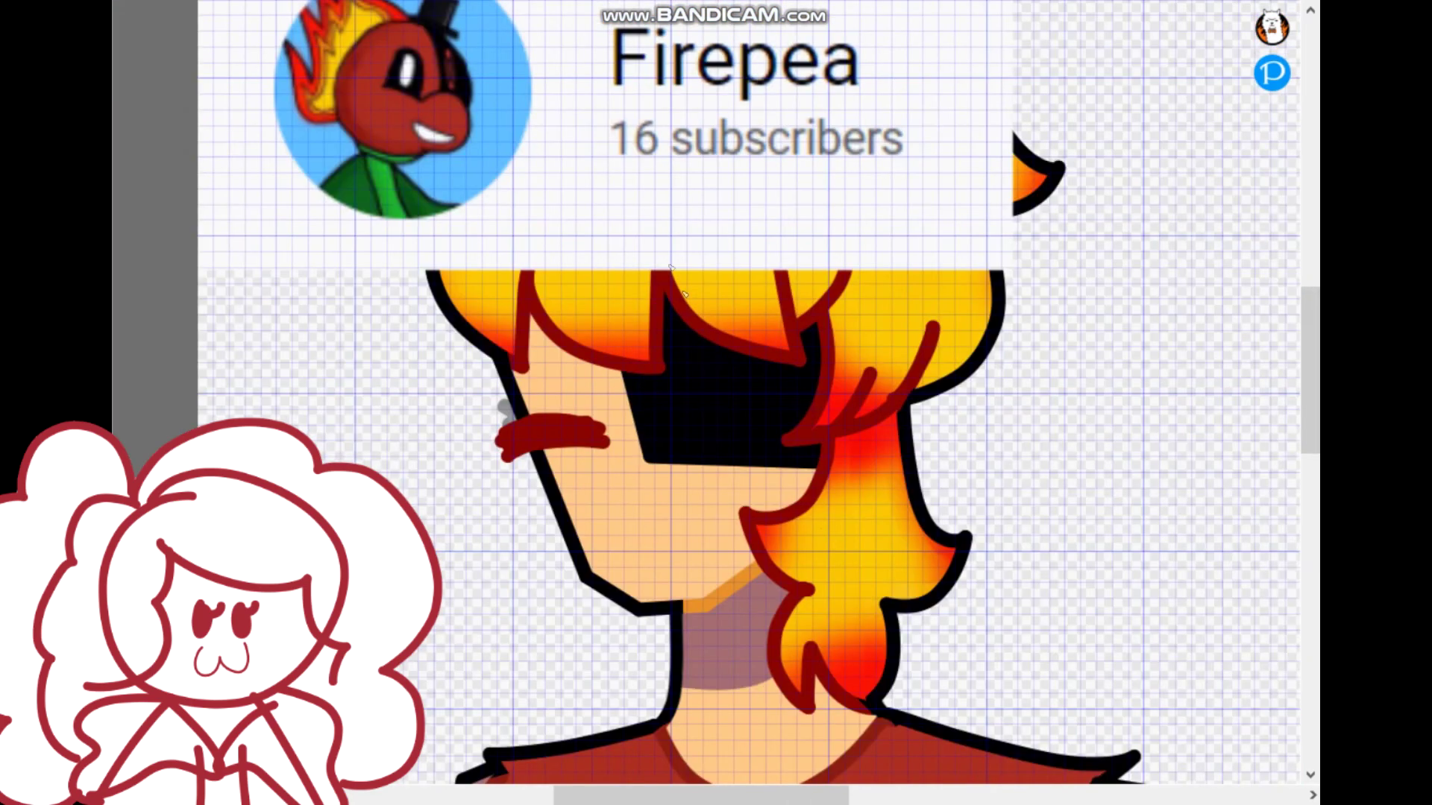
# Step: Draw a bright red spiral on the black patch covering the character's other eye
pyautogui.scroll(2, 646, 375)
pyautogui.moveTo(739, 364)
pyautogui.mouseDown()
pyautogui.moveTo(695, 440)
pyautogui.moveTo(747, 461)
pyautogui.moveTo(798, 440)
pyautogui.mouseUp()
pyautogui.scroll(-3, 787, 432)
pyautogui.scroll(3, 797, 519)
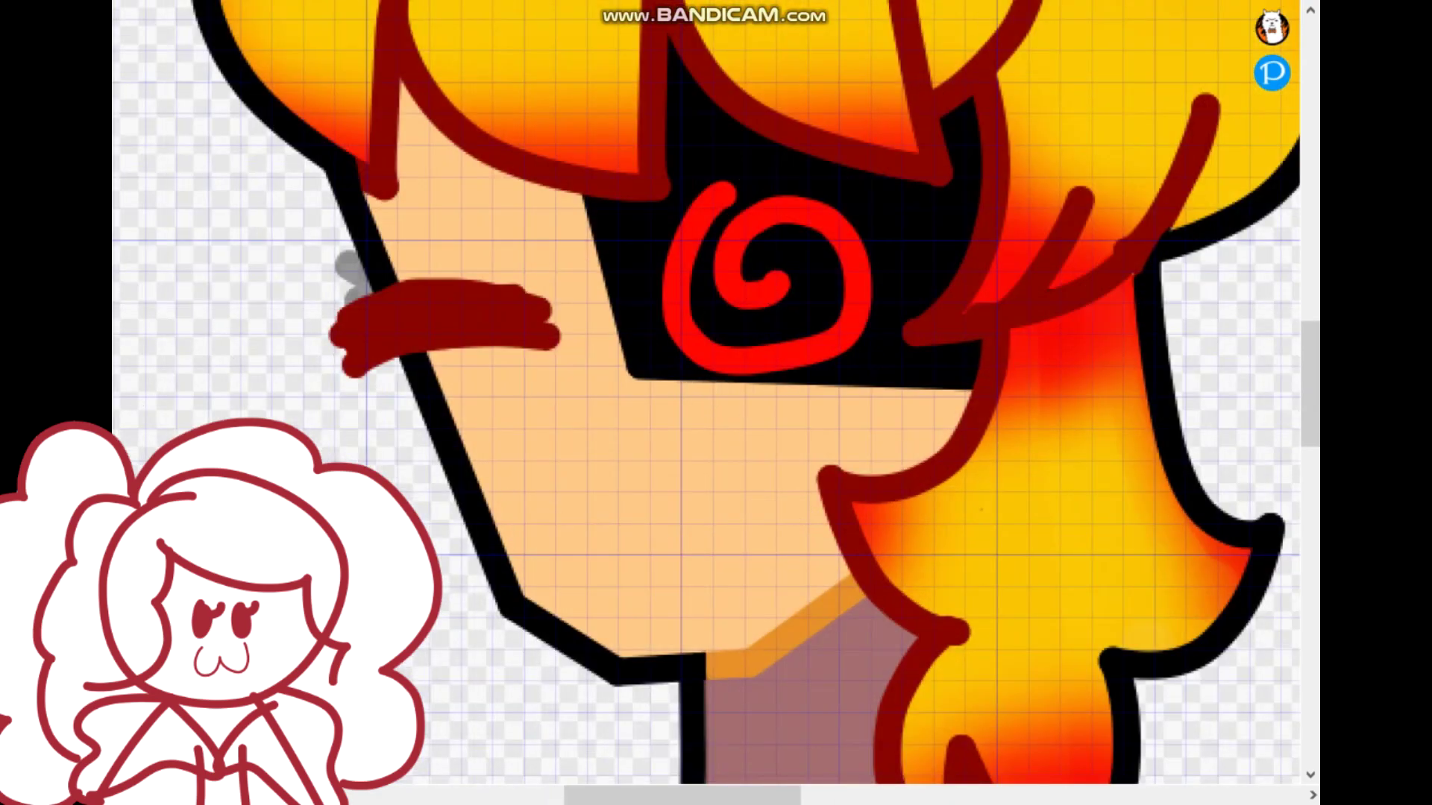
# Step: Draw a short slanted nose line between the eyes and decline the recording-limit notice's offer to buy Bandicam
pyautogui.moveTo(559, 422); pyautogui.dragTo(587, 389)
pyautogui.scroll(2, 587, 389)
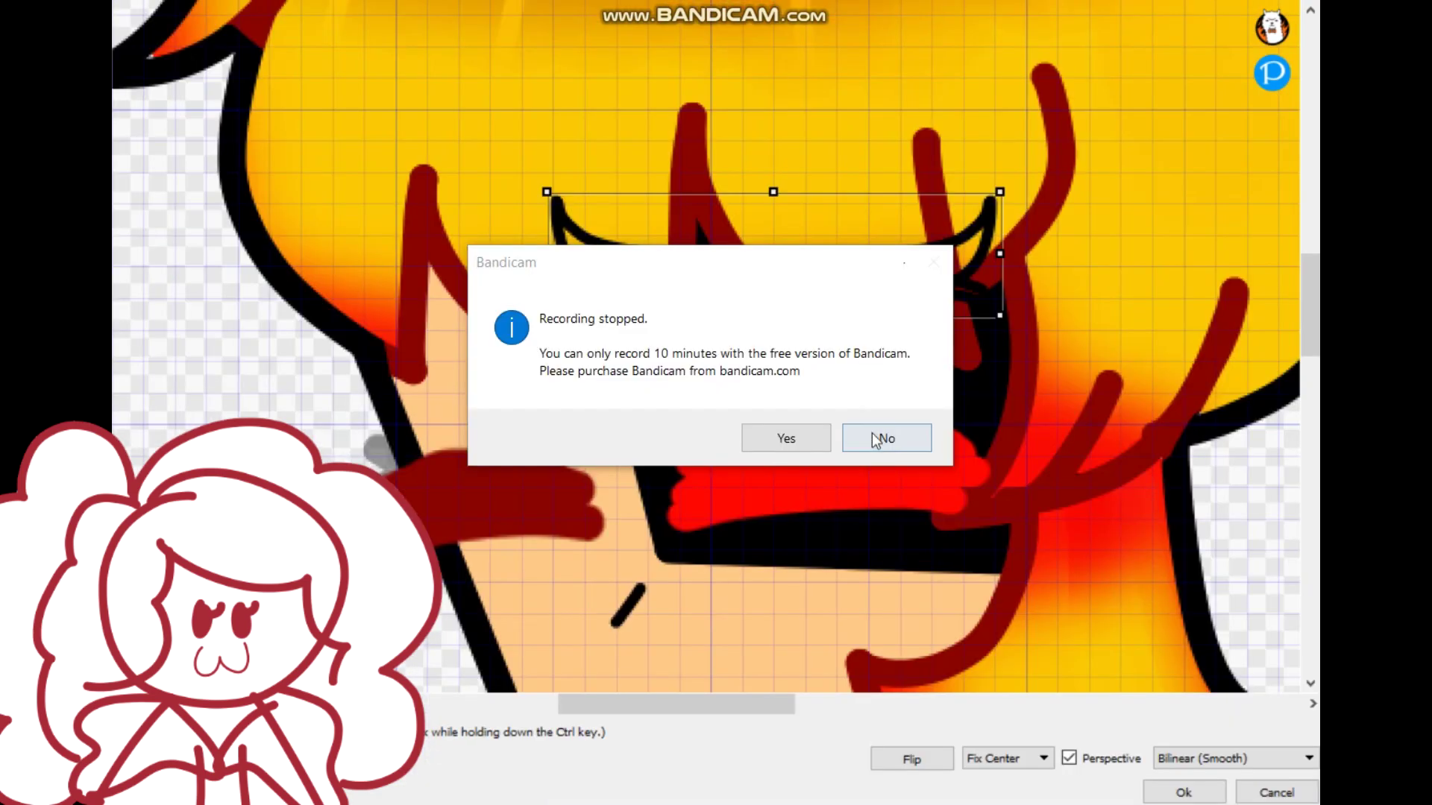
pyautogui.click(880, 435)
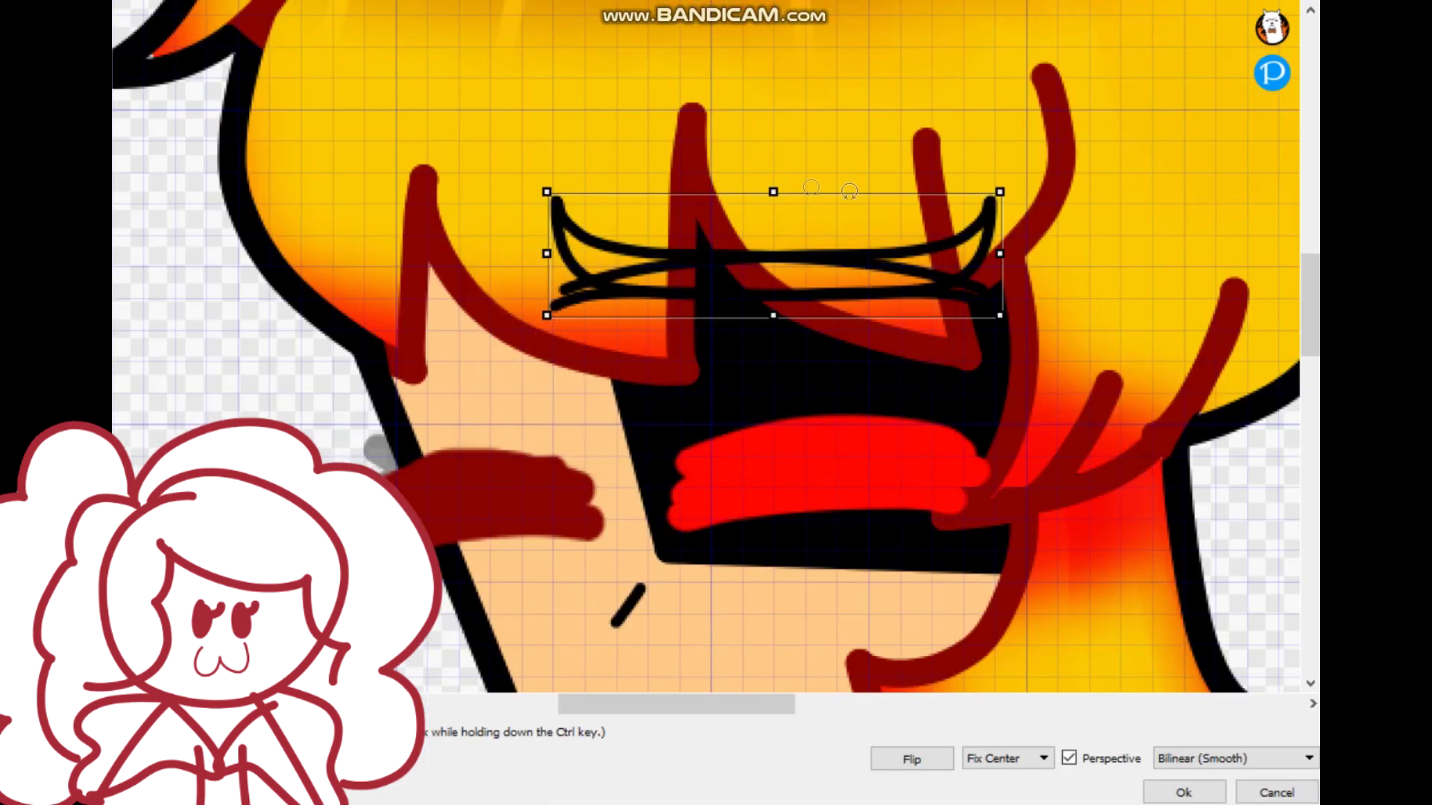
# Step: Try to narrow, tilt and fit the copied eyebrow outline over the hair above the dark red eye
pyautogui.moveTo(1000, 253); pyautogui.dragTo(890, 253)
pyautogui.moveTo(749, 273); pyautogui.dragTo(405, 285)
pyautogui.moveTo(429, 205); pyautogui.dragTo(429, 218)
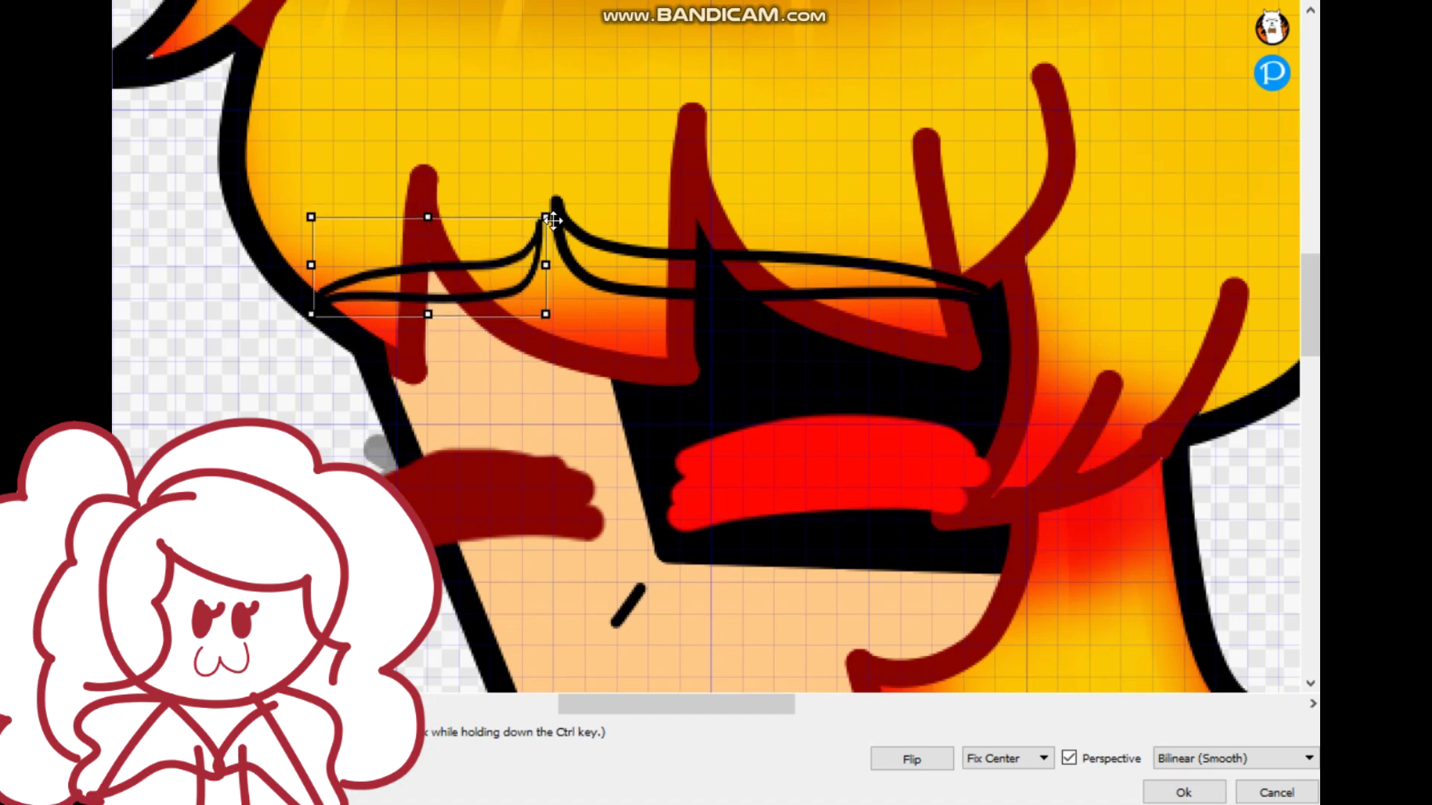
pyautogui.moveTo(552, 220); pyautogui.dragTo(534, 238)
pyautogui.moveTo(463, 268); pyautogui.dragTo(426, 260)
pyautogui.moveTo(239, 320); pyautogui.dragTo(257, 352)
pyautogui.click(1183, 792)
# Step: Draw a short curved eyebrow above the dark red eye, tapering to a point at the face's outer edge
pyautogui.moveTo(426, 261)
pyautogui.mouseDown()
pyautogui.moveTo(445, 286)
pyautogui.moveTo(377, 332)
pyautogui.mouseUp()
pyautogui.hotkey('ctrl', 'z')
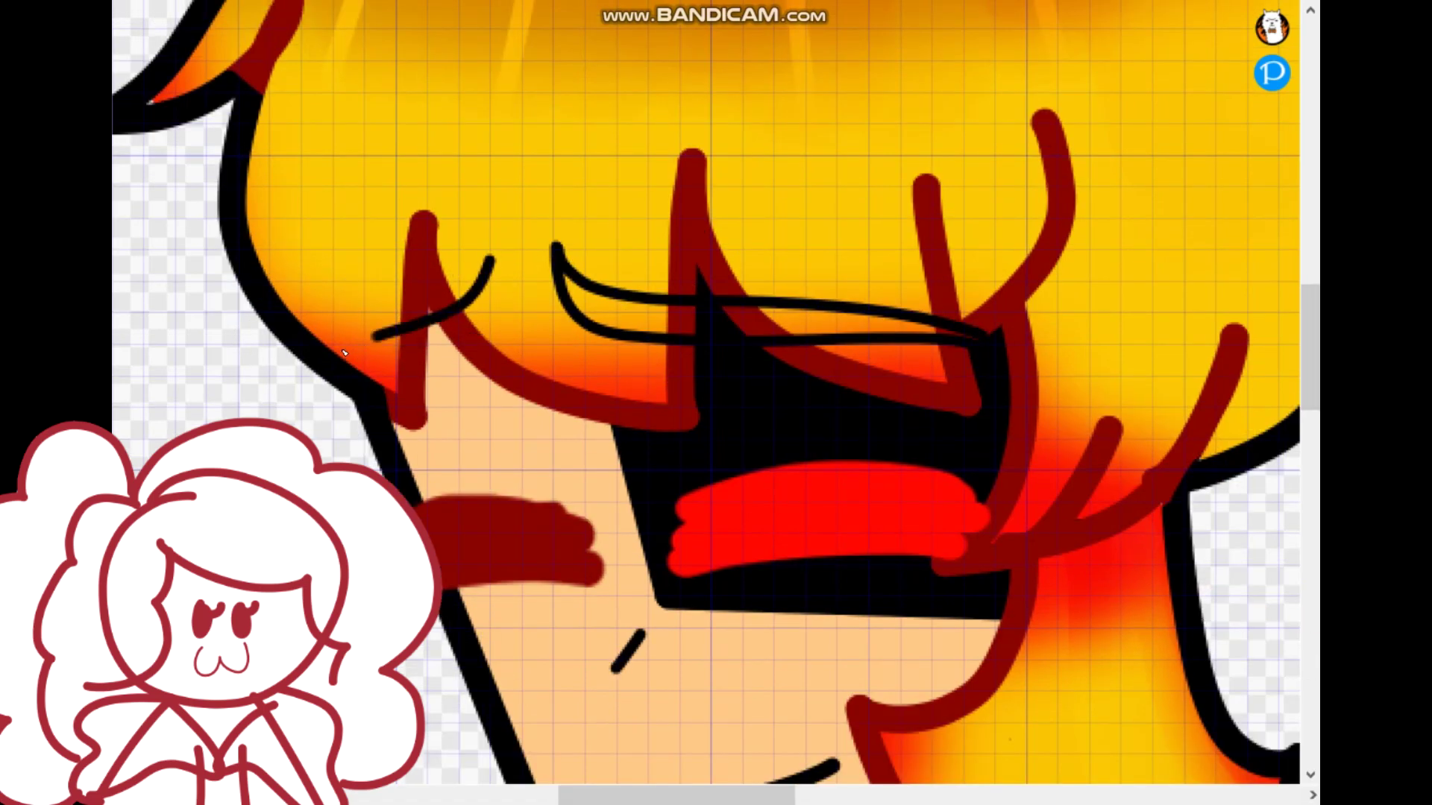
pyautogui.moveTo(492, 261); pyautogui.dragTo(414, 306)
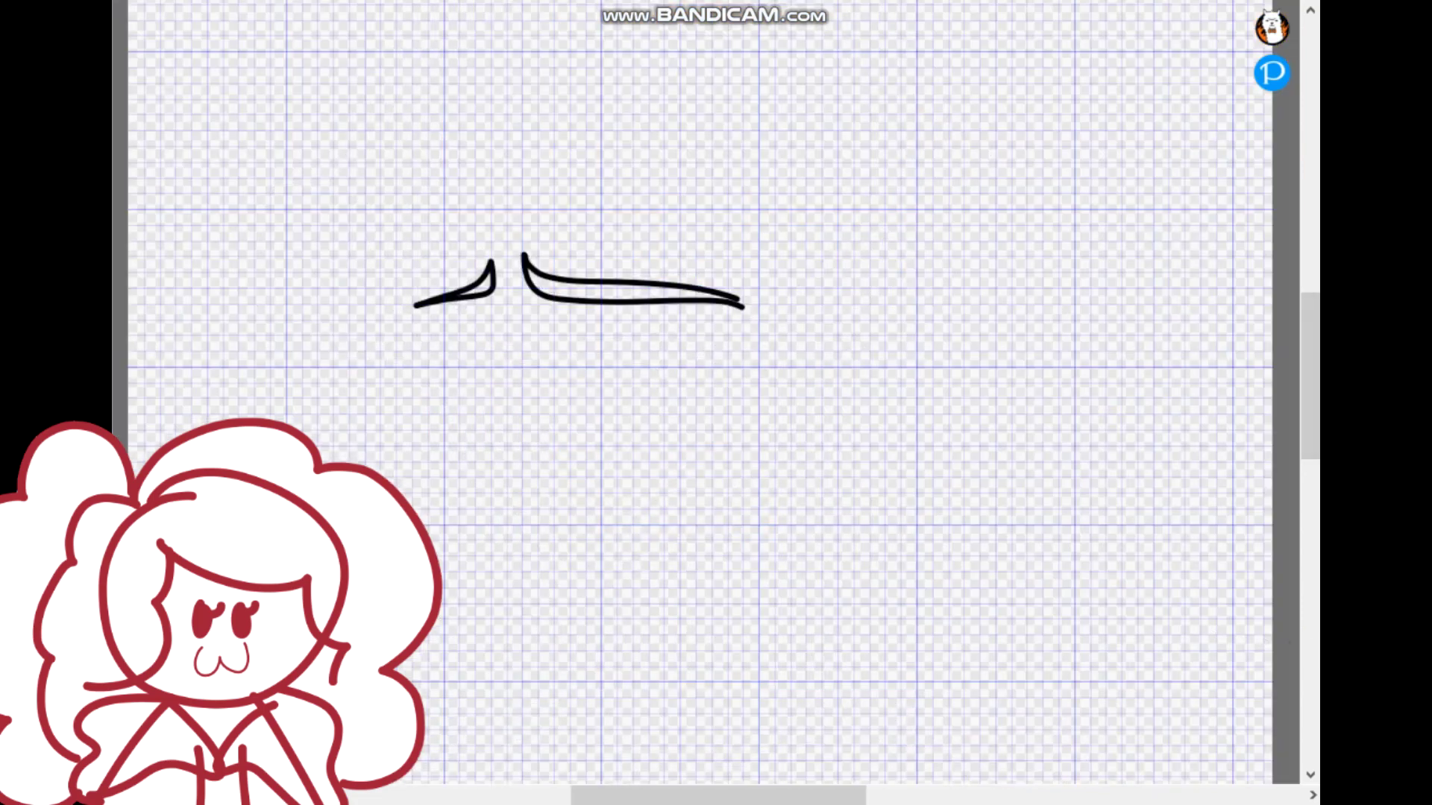
# Step: Split the longer eyebrow into two closed pieces with two short vertical lines and erase the outline between them
pyautogui.scroll(4, 783, 310)
pyautogui.moveTo(594, 267); pyautogui.dragTo(612, 304)
pyautogui.moveTo(761, 329); pyautogui.dragTo(1076, 455)
pyautogui.moveTo(298, 317); pyautogui.dragTo(298, 403)
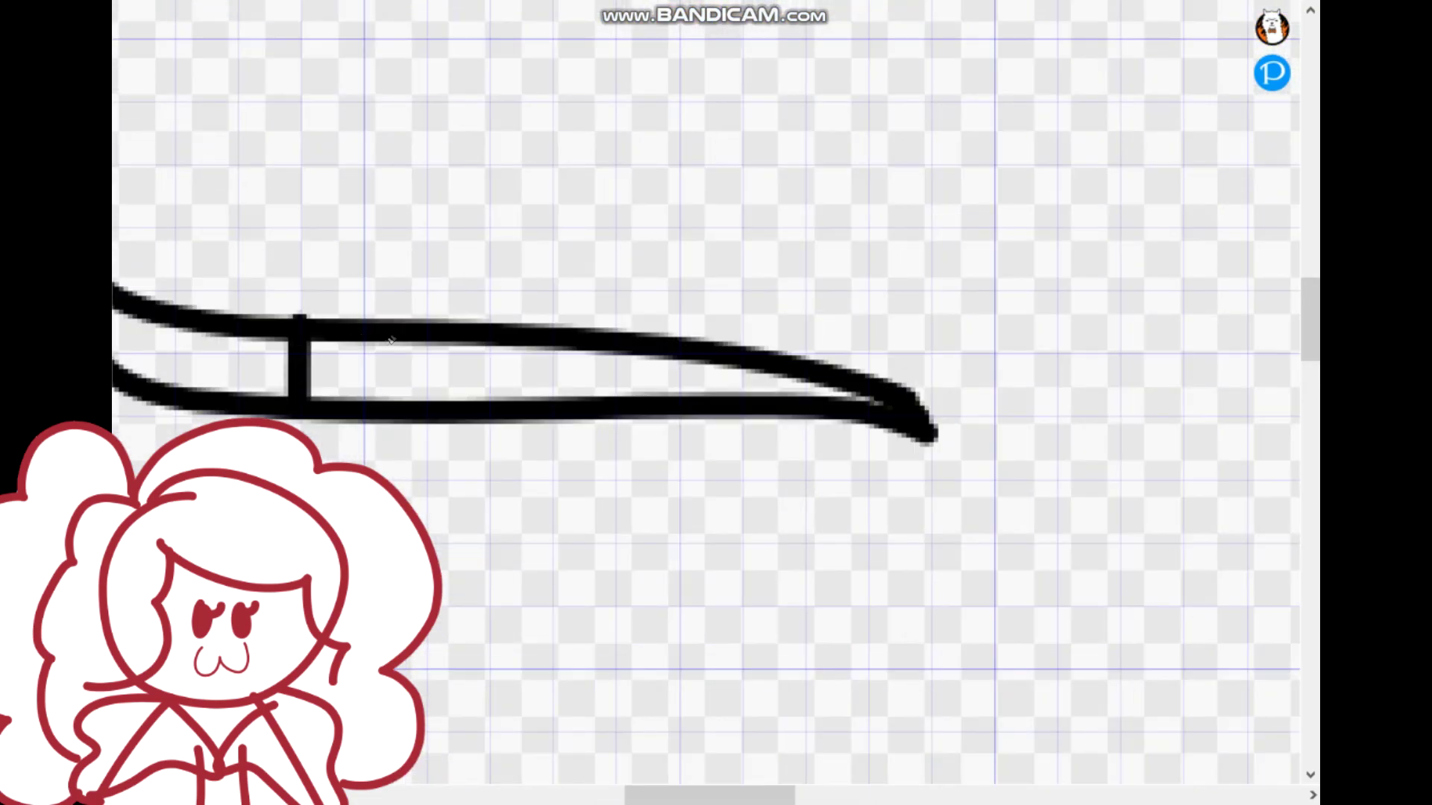
pyautogui.moveTo(391, 336); pyautogui.dragTo(392, 403)
pyautogui.moveTo(345, 321)
pyautogui.mouseDown()
pyautogui.moveTo(344, 421)
pyautogui.moveTo(327, 422)
pyautogui.moveTo(361, 422)
pyautogui.mouseUp()
pyautogui.scroll(-4, 374, 450)
pyautogui.scroll(1, 224, 437)
pyautogui.moveTo(224, 438); pyautogui.dragTo(460, 401)
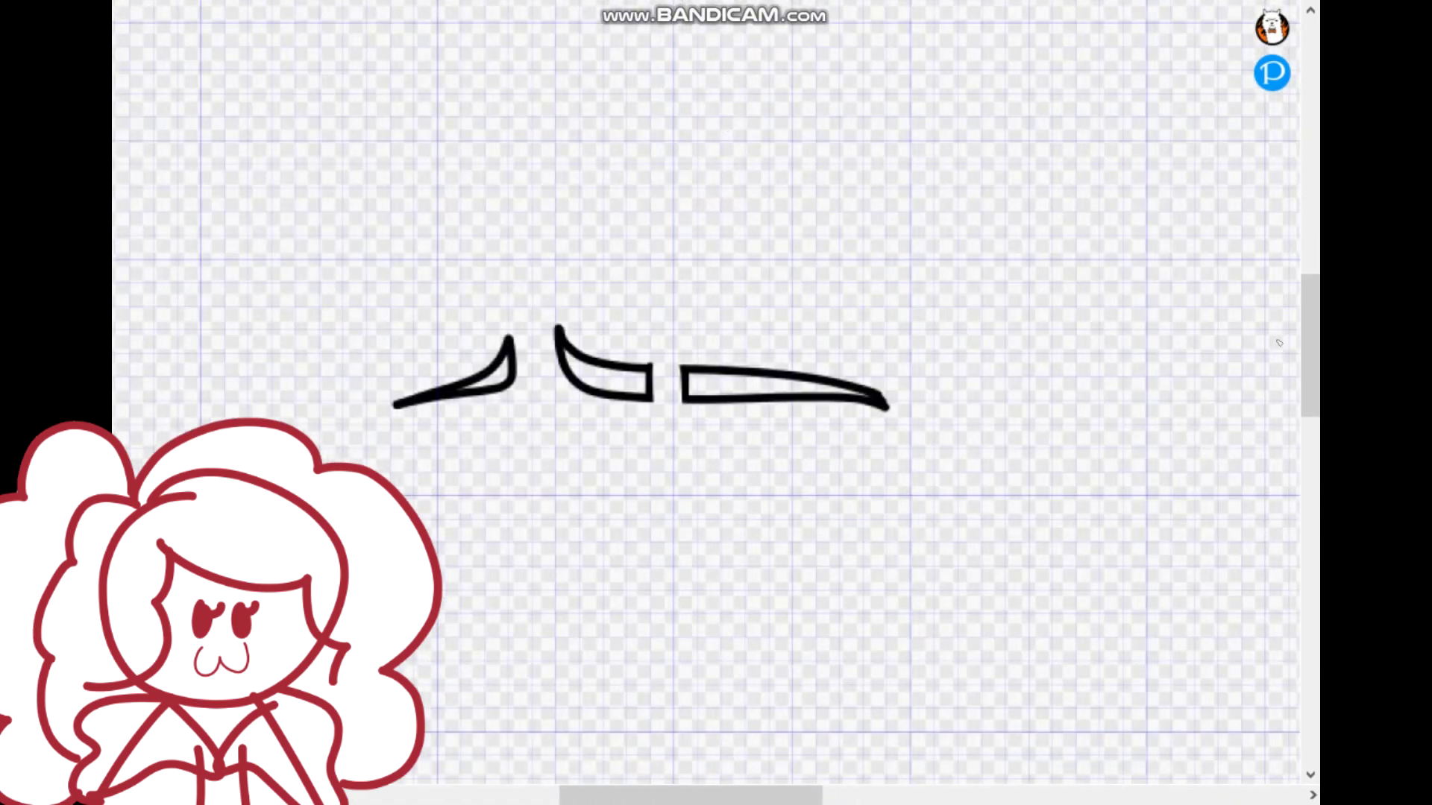
# Step: Colour the inside of all three eyebrow pieces dark red, including their narrow tips
pyautogui.scroll(2, 704, 391)
pyautogui.click(716, 384)
pyautogui.click(604, 377)
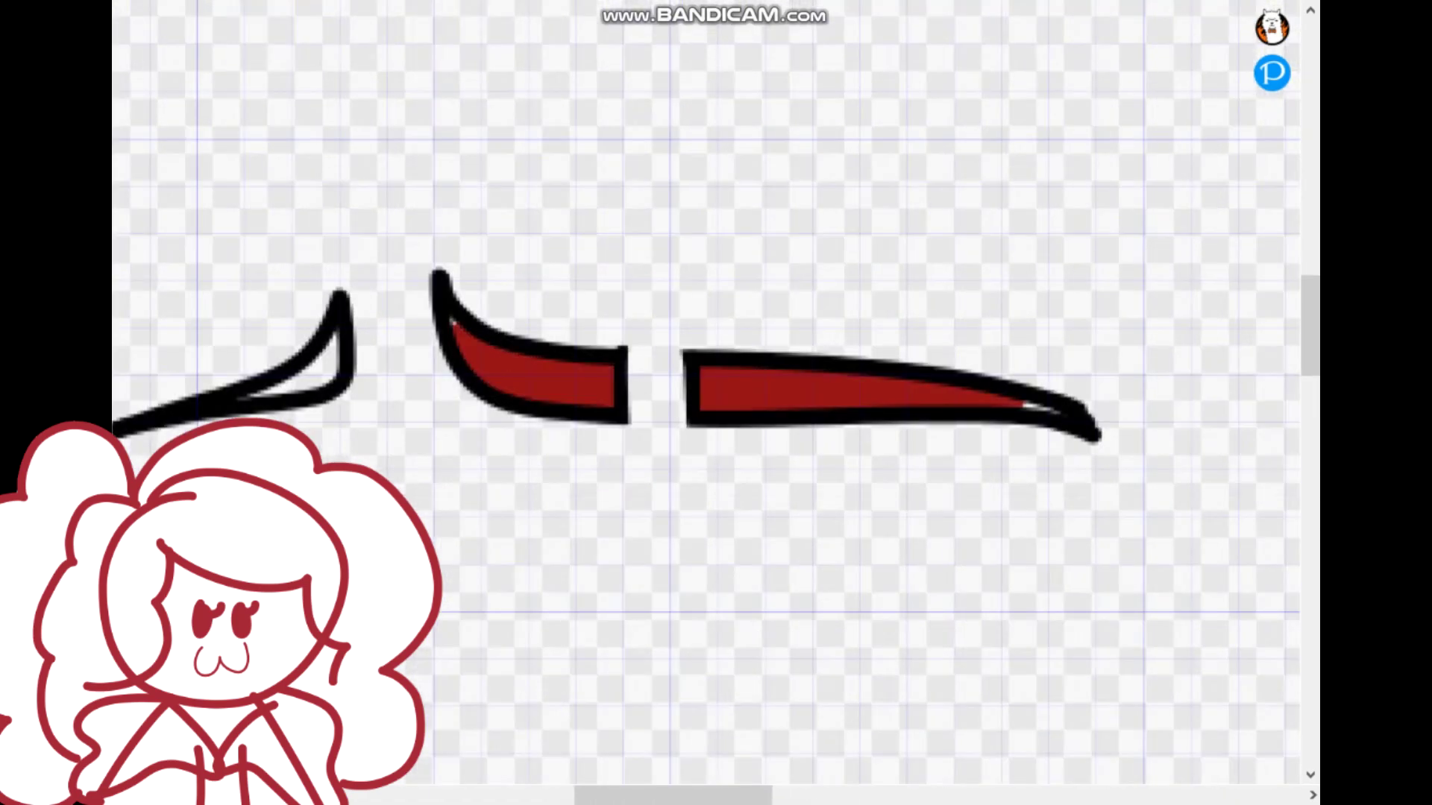
pyautogui.moveTo(242, 396)
pyautogui.mouseDown()
pyautogui.moveTo(315, 383)
pyautogui.moveTo(304, 369)
pyautogui.mouseUp()
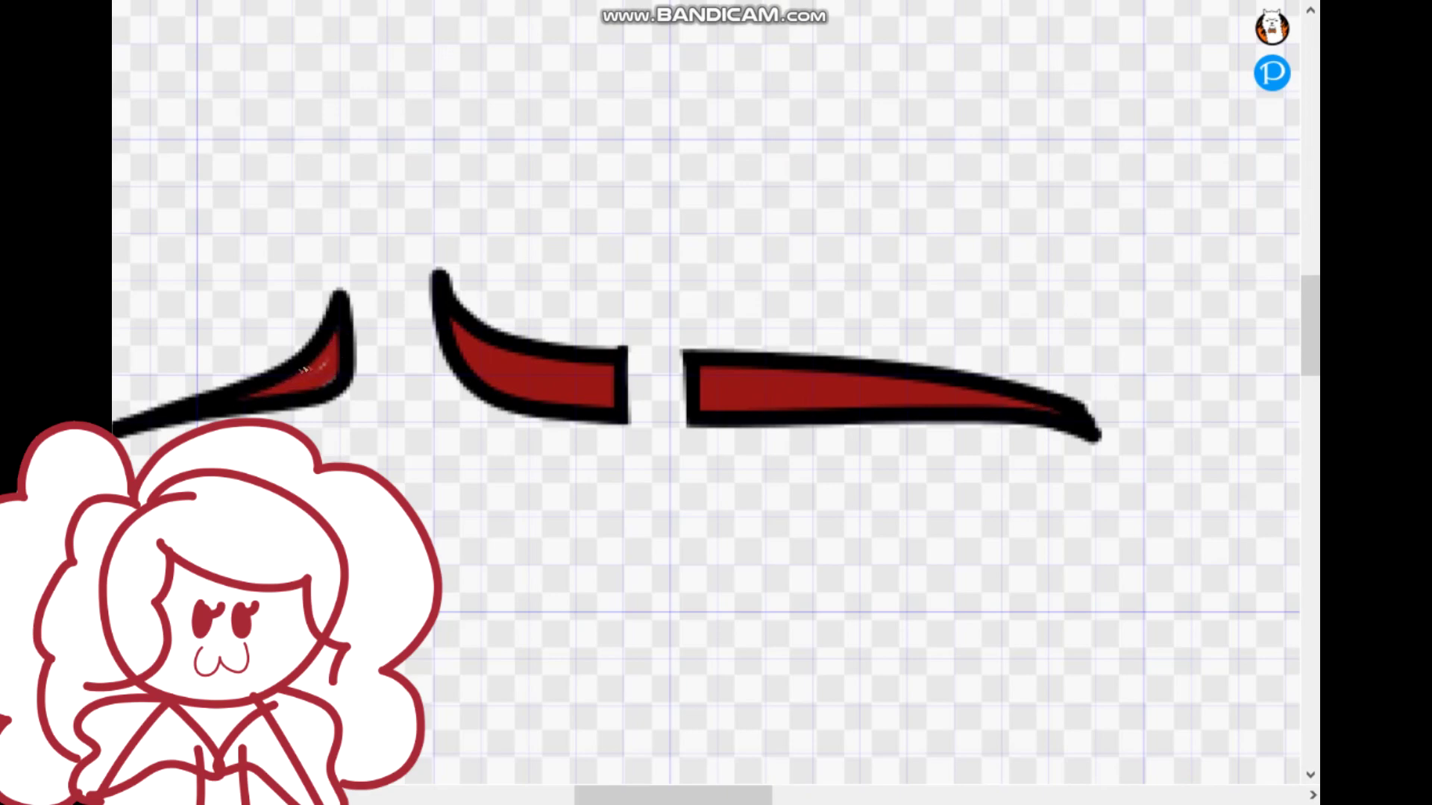
pyautogui.scroll(-3, 731, 304)
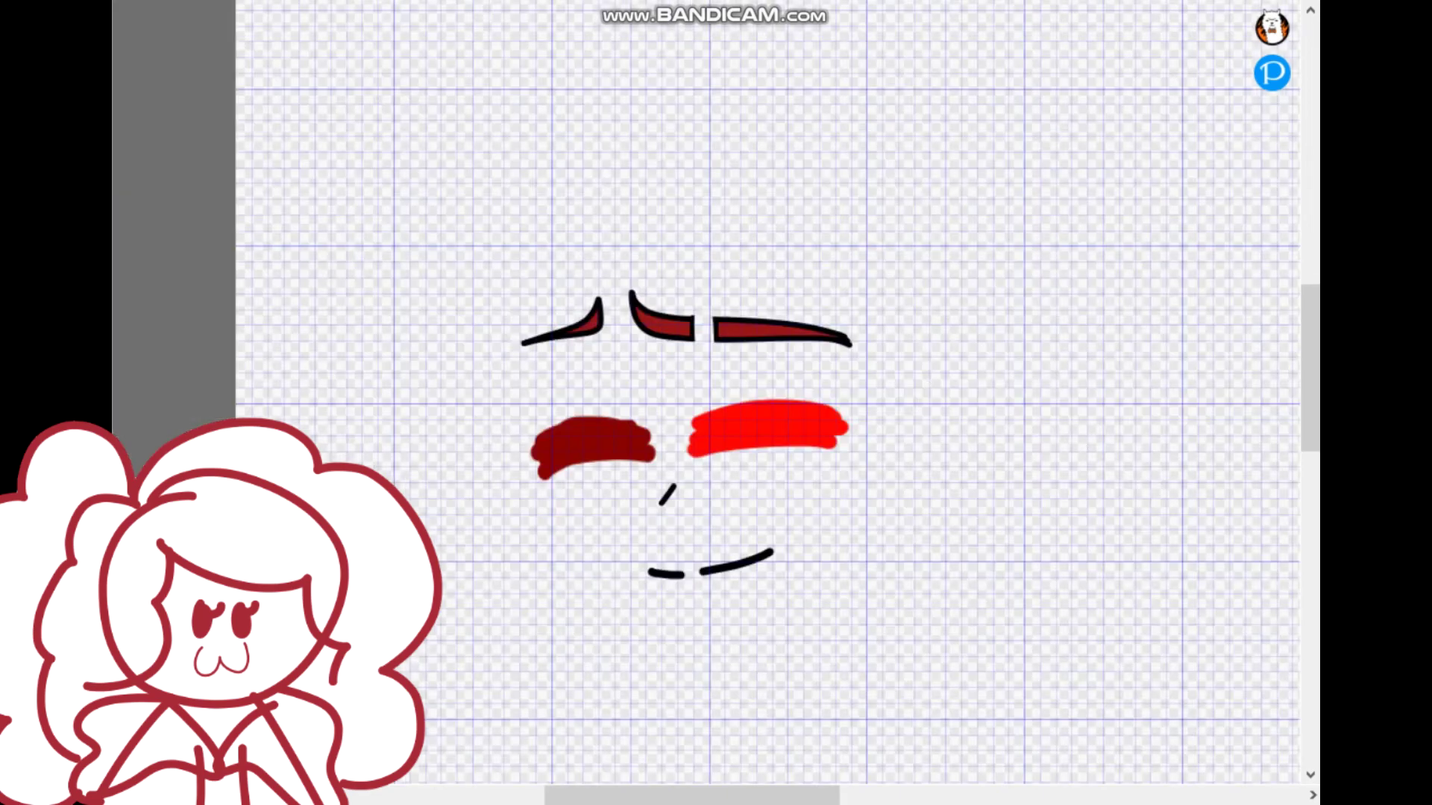
# Step: Draw a black-outlined top hat with a flat brim and fill its crown and brim with black
pyautogui.scroll(-2, 824, 302)
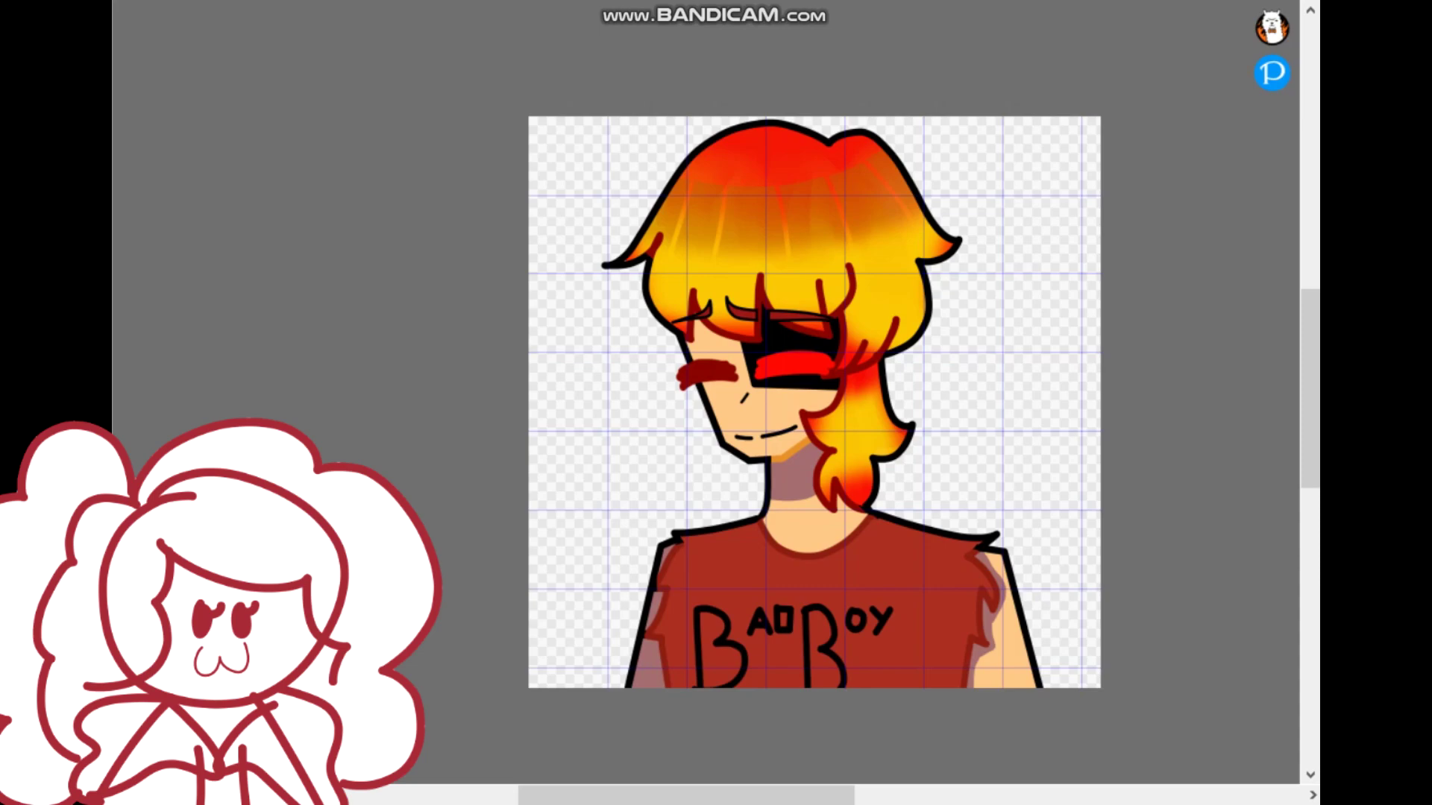
pyautogui.scroll(-1, 921, 401)
pyautogui.scroll(3, 791, 358)
pyautogui.hotkey('ctrl', 't')
pyautogui.moveTo(894, 278); pyautogui.dragTo(571, 255)
pyautogui.press('Return')
pyautogui.scroll(-1, 889, 358)
pyautogui.scroll(-1, 897, 298)
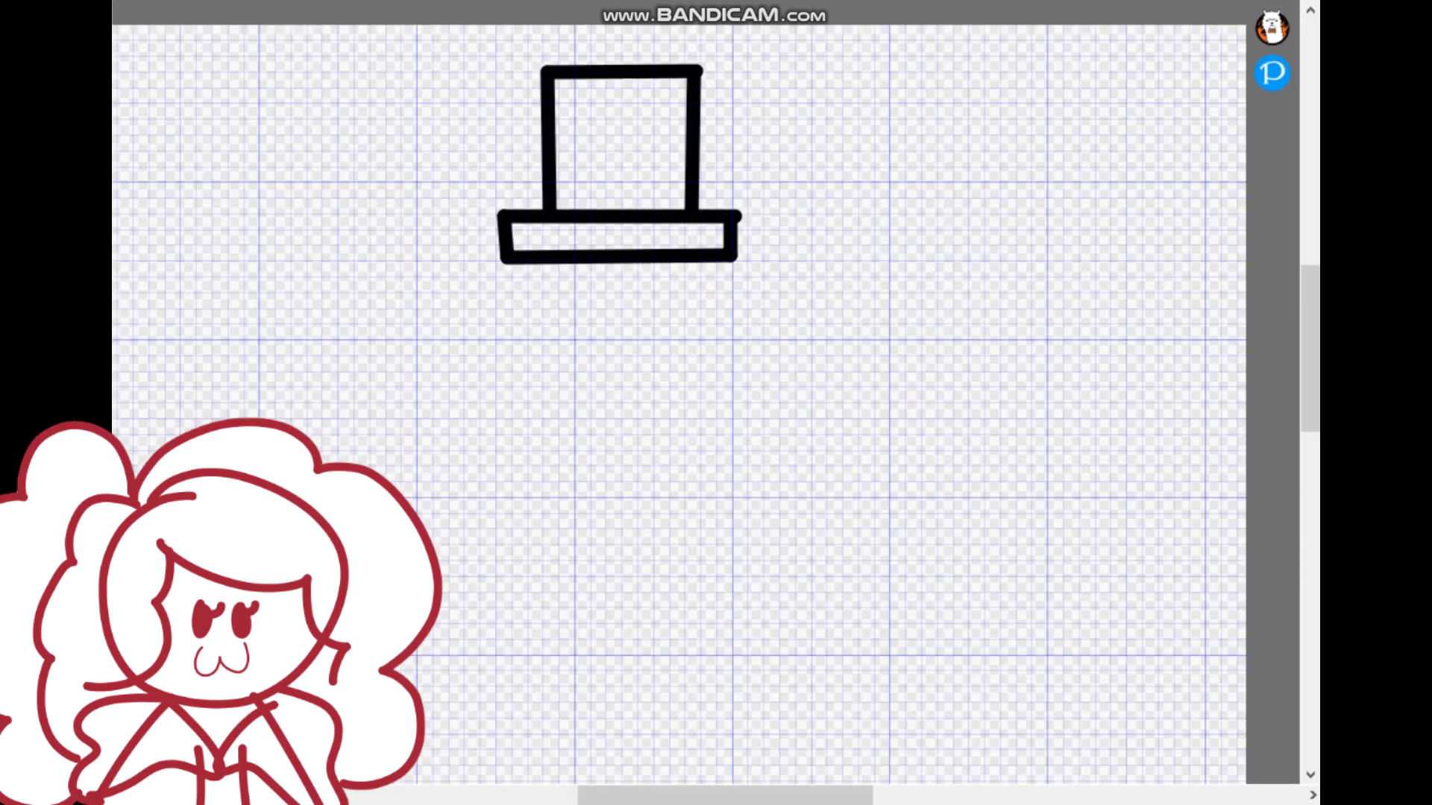
pyautogui.click(615, 161)
pyautogui.click(594, 238)
# Step: Shrink and tilt the black top hat and place it against the upper-left side of the character's hair
pyautogui.scroll(-3, 594, 237)
pyautogui.hotkey('ctrl', 't')
pyautogui.scroll(1, 580, 123)
pyautogui.moveTo(668, 125); pyautogui.dragTo(700, 165)
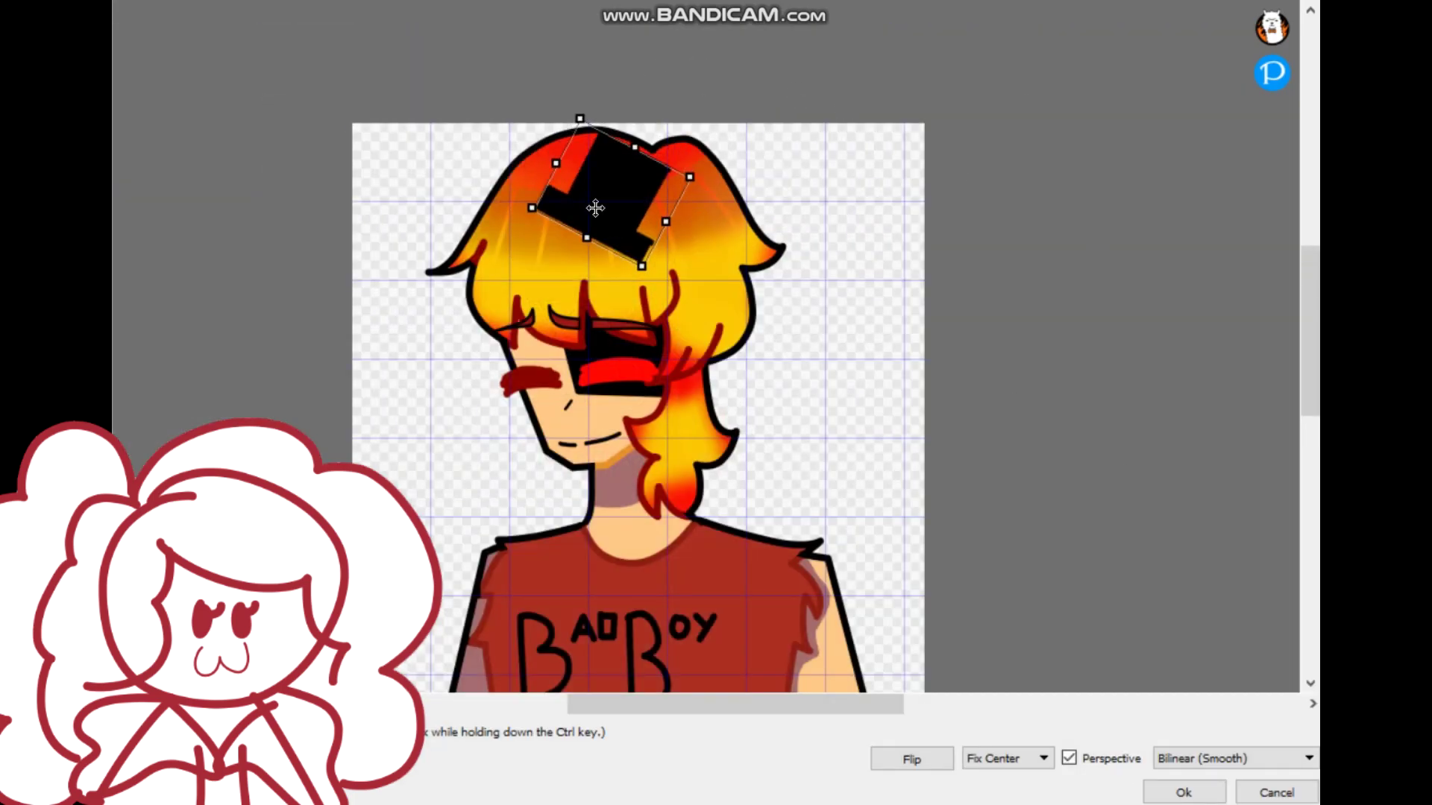
pyautogui.moveTo(595, 208); pyautogui.dragTo(767, 182)
pyautogui.moveTo(908, 178); pyautogui.dragTo(904, 138)
pyautogui.moveTo(677, 173); pyautogui.dragTo(686, 204)
pyautogui.moveTo(836, 106); pyautogui.dragTo(422, 212)
pyautogui.moveTo(496, 171); pyautogui.dragTo(473, 170)
pyautogui.moveTo(396, 214); pyautogui.dragTo(408, 229)
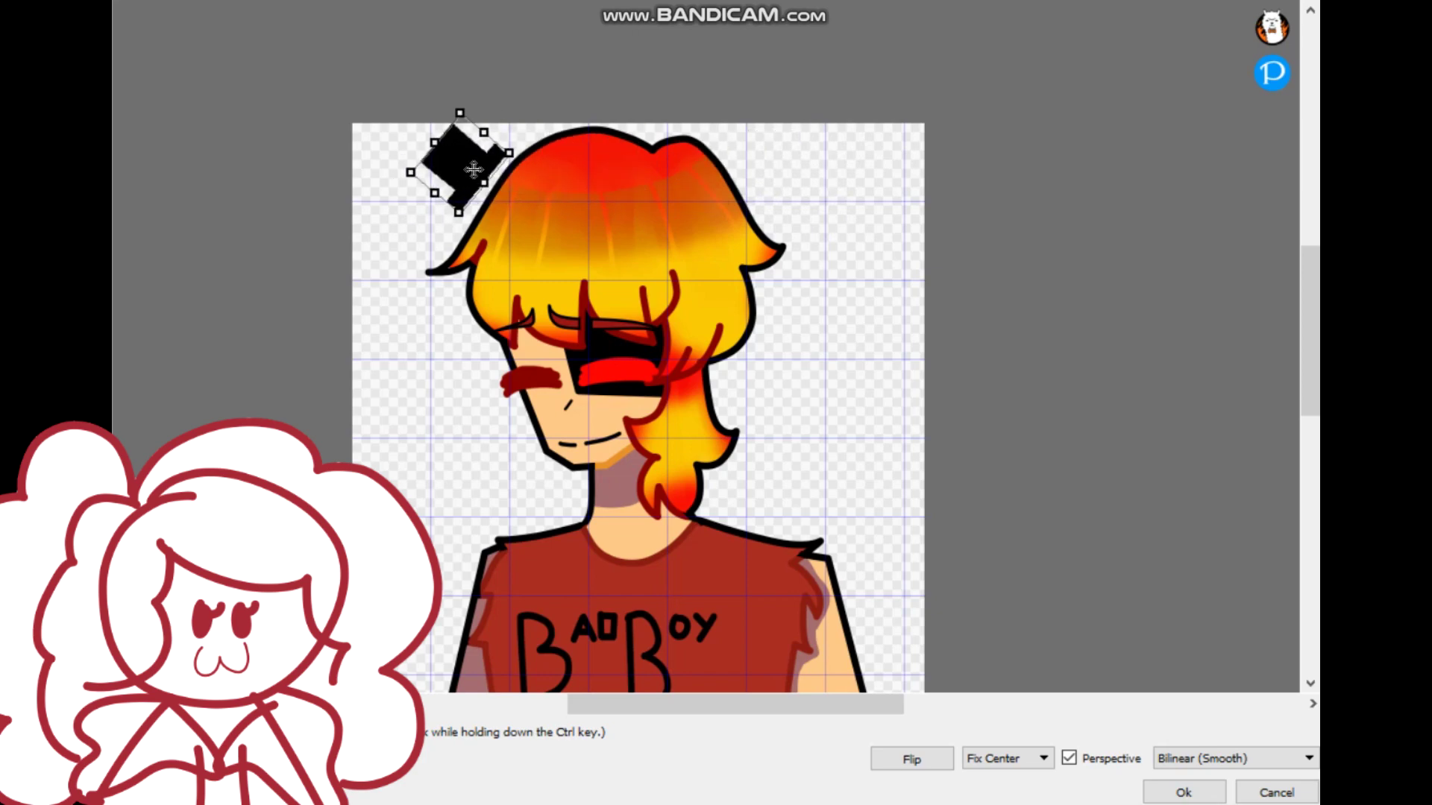
pyautogui.press('Return')
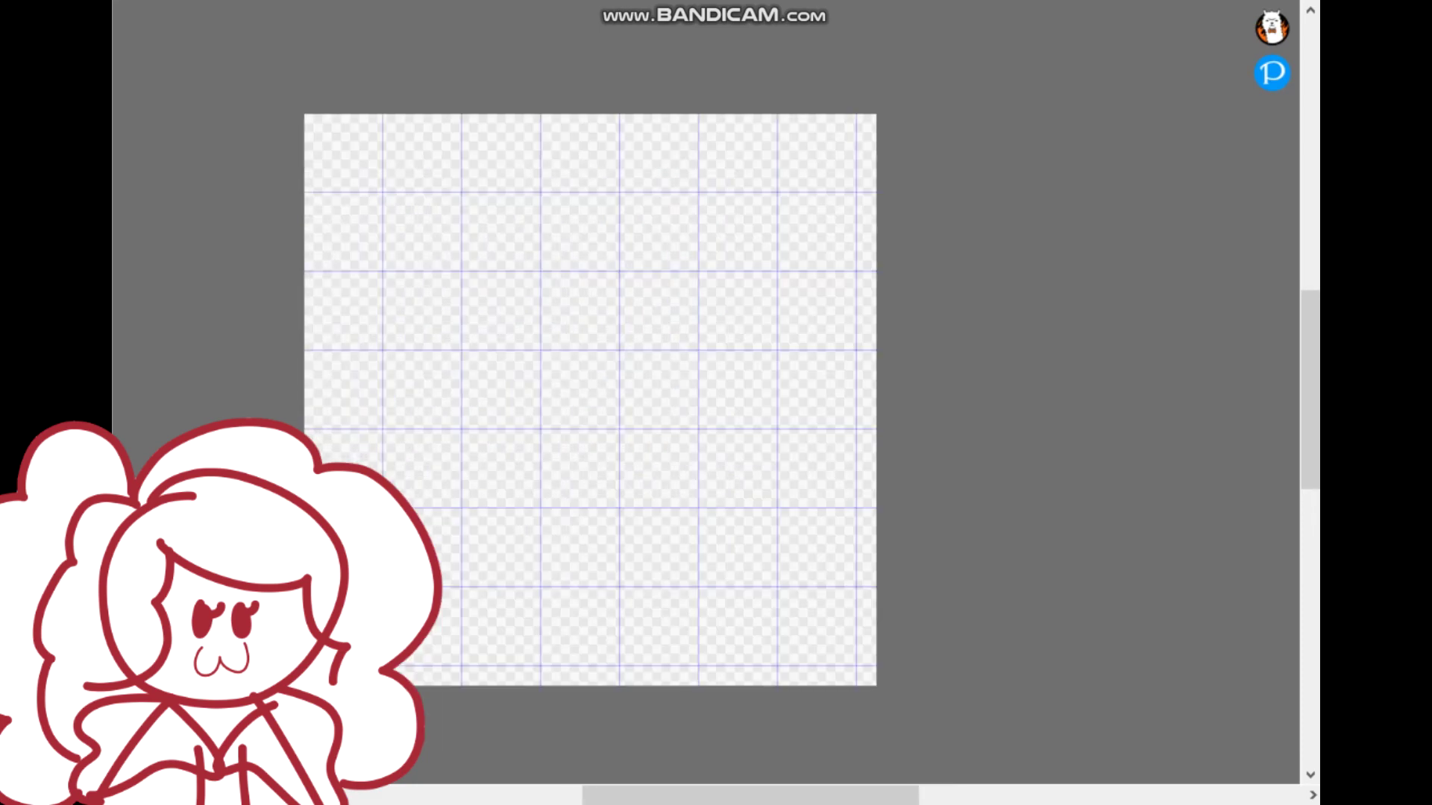
# Step: Fill the empty background layer with orange and draw four nested squares on it, alternating white and orange inward
pyautogui.click(584, 382)
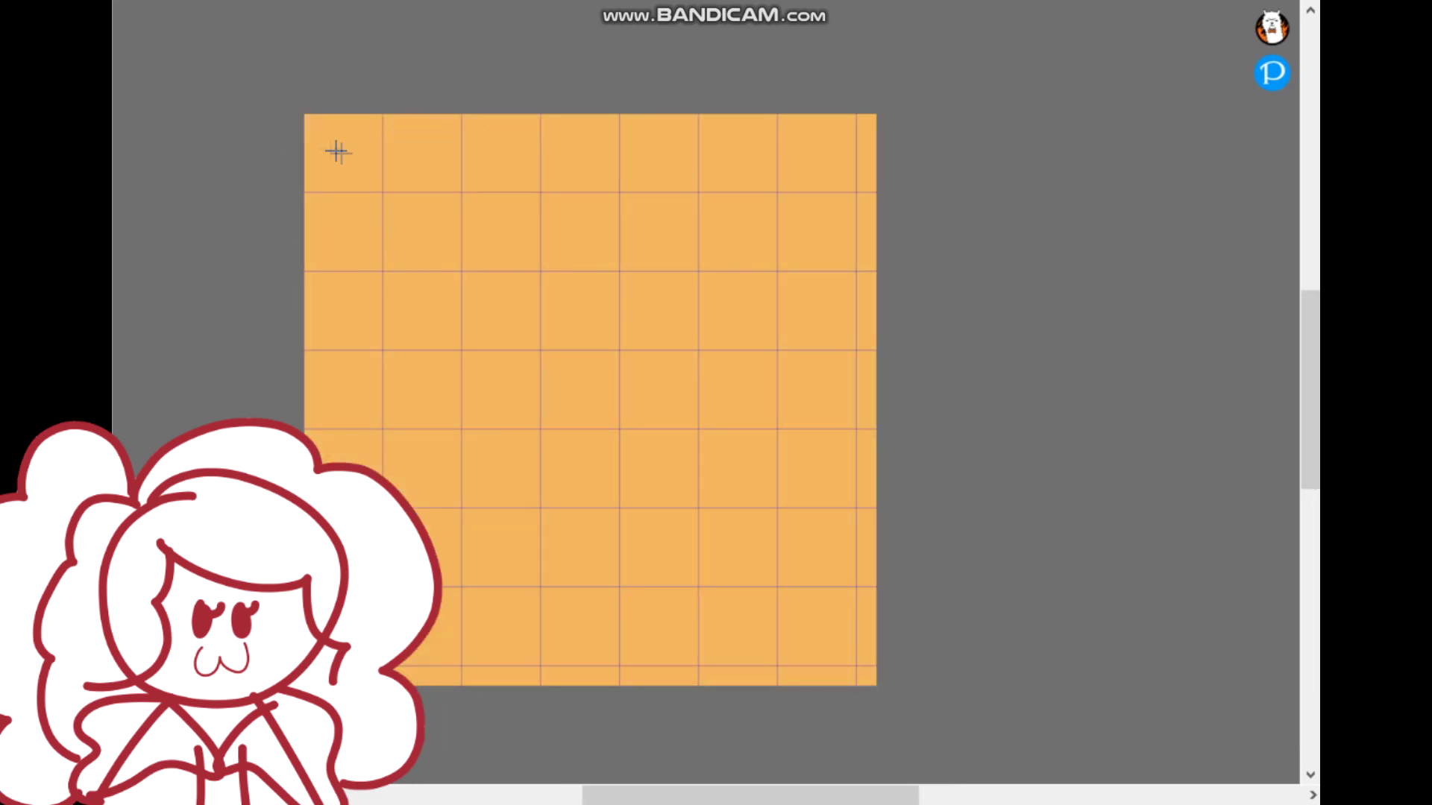
pyautogui.moveTo(326, 138); pyautogui.dragTo(865, 672)
pyautogui.hotkey('ctrl', 'z')
pyautogui.moveTo(325, 135); pyautogui.dragTo(857, 677)
pyautogui.moveTo(347, 155); pyautogui.dragTo(827, 645)
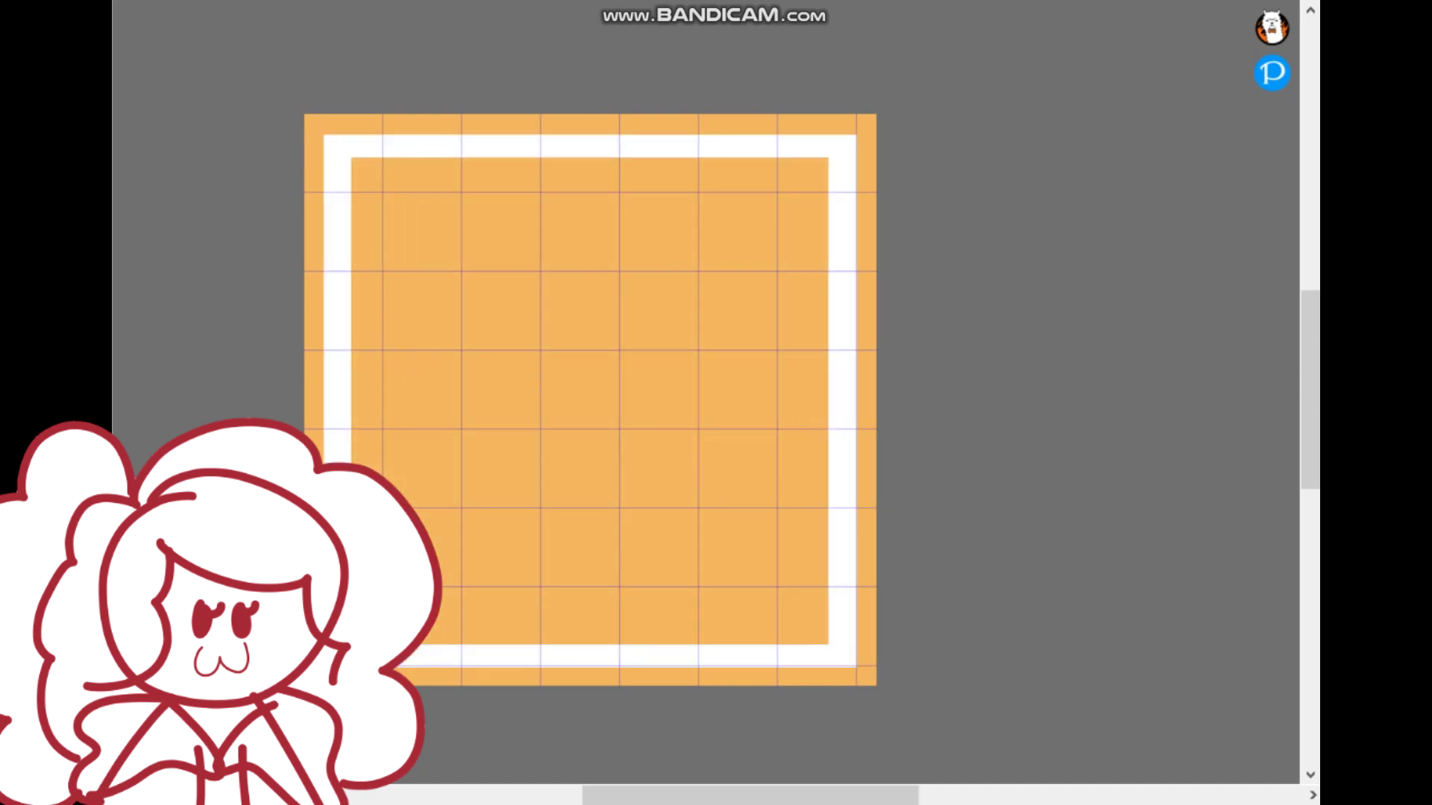
pyautogui.moveTo(388, 190); pyautogui.dragTo(798, 607)
pyautogui.moveTo(433, 234); pyautogui.dragTo(745, 569)
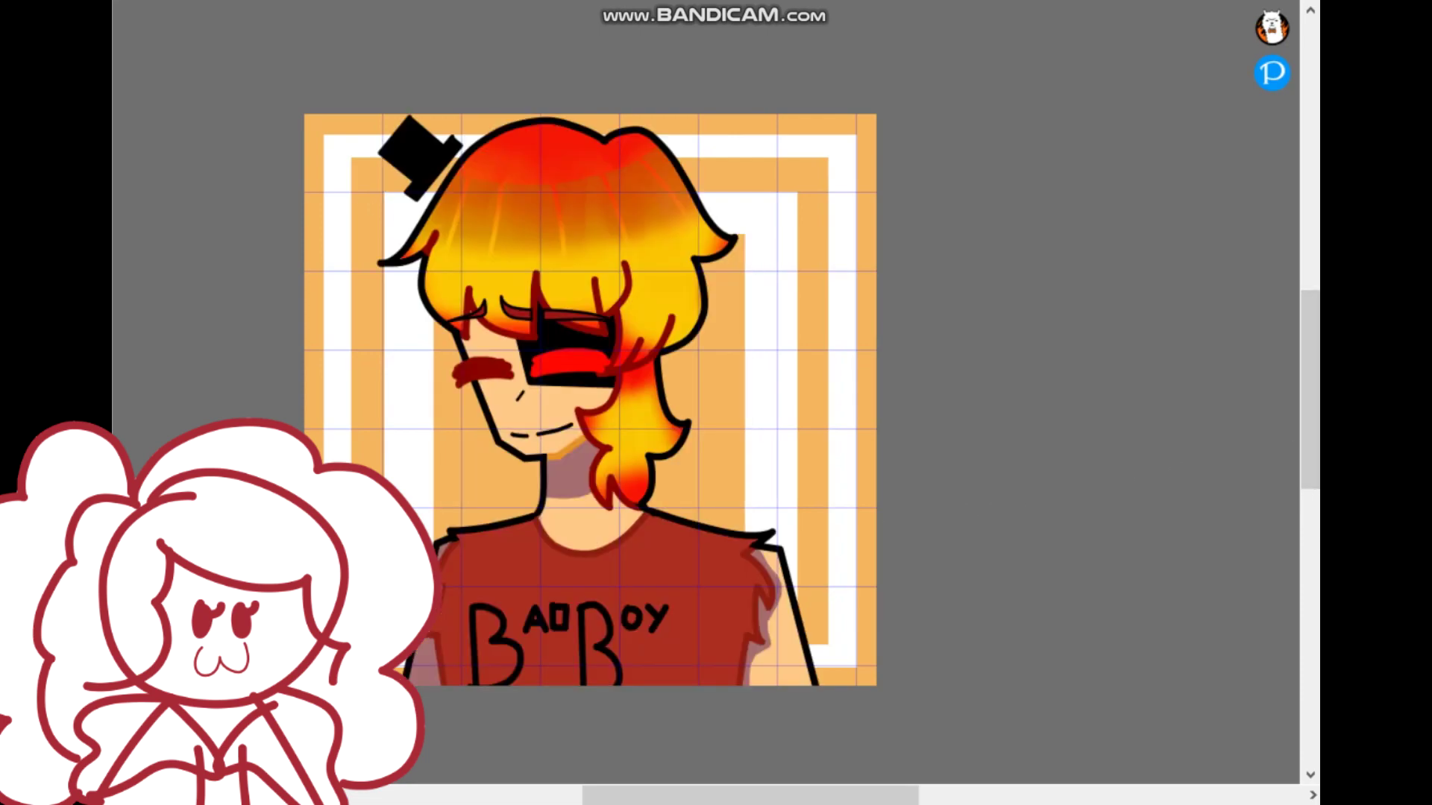
pyautogui.scroll(1, 813, 403)
pyautogui.click(738, 440)
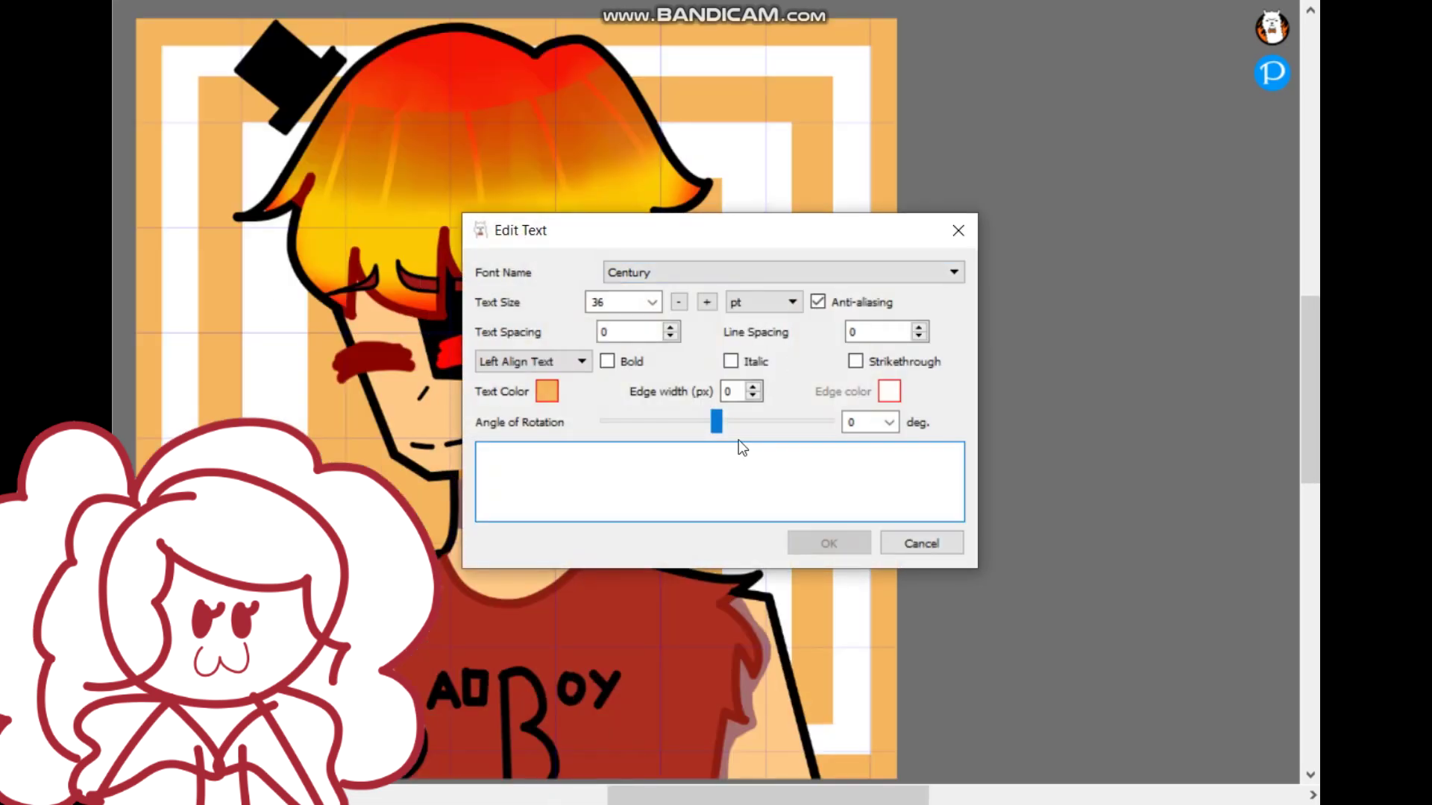
pyautogui.write('@Fire pea')
pyautogui.click(548, 392)
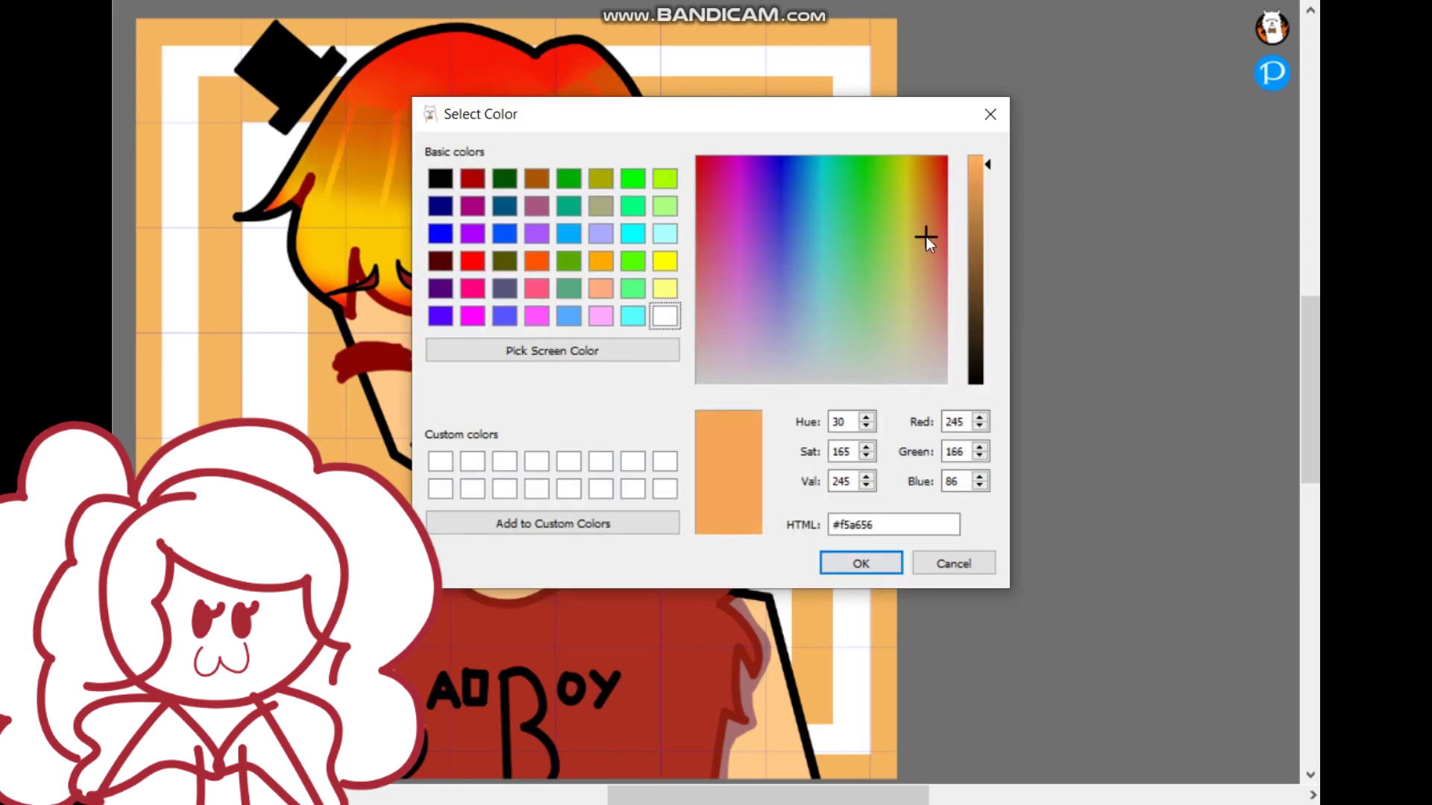
pyautogui.moveTo(924, 236); pyautogui.dragTo(946, 156)
pyautogui.click(859, 561)
# Step: Give the text a black edge 7 px wide, choose size 36 pt and apply it to the canvas
pyautogui.click(887, 396)
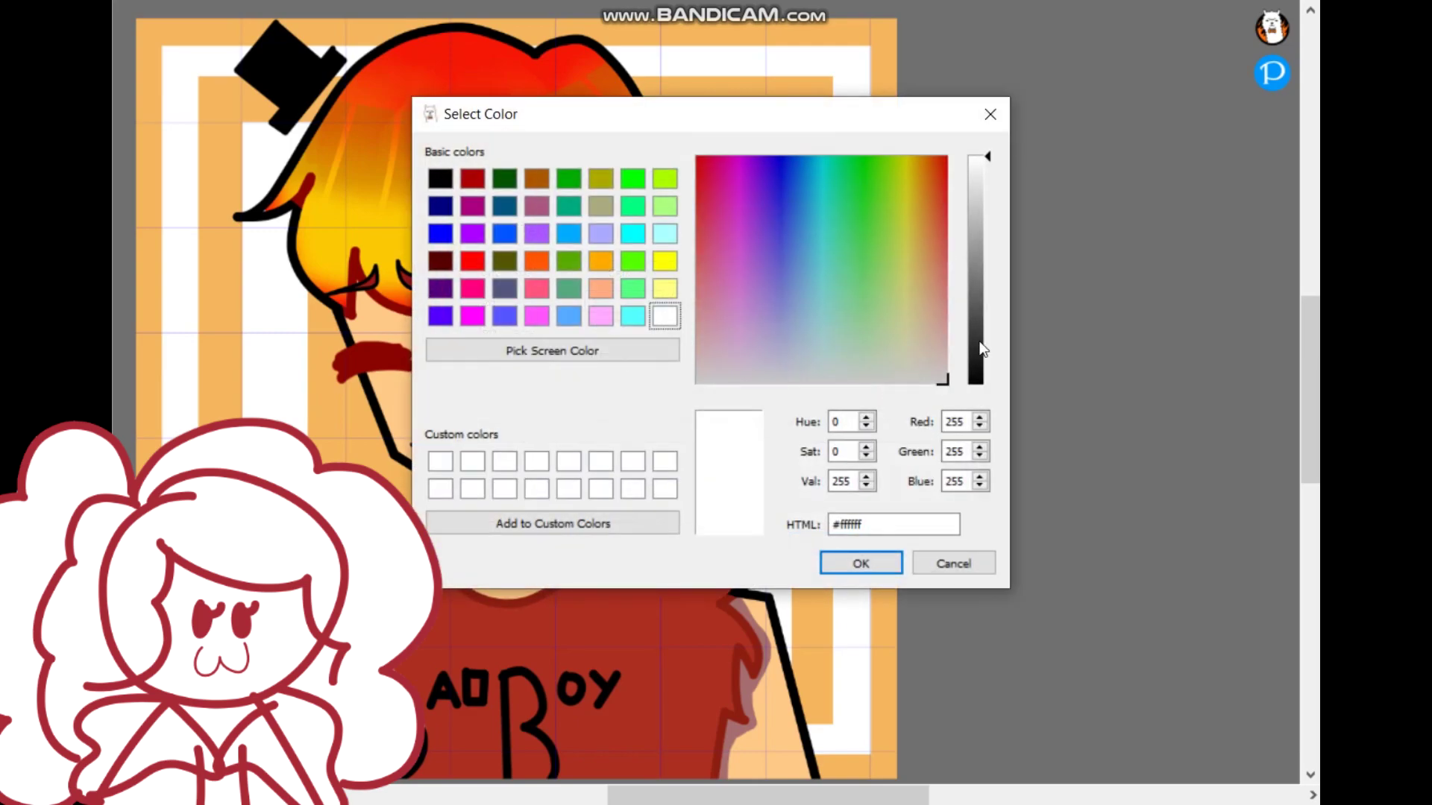
pyautogui.moveTo(980, 346); pyautogui.dragTo(968, 449)
pyautogui.click(859, 561)
pyautogui.click(753, 387)
pyautogui.click(753, 387)
pyautogui.click(652, 302)
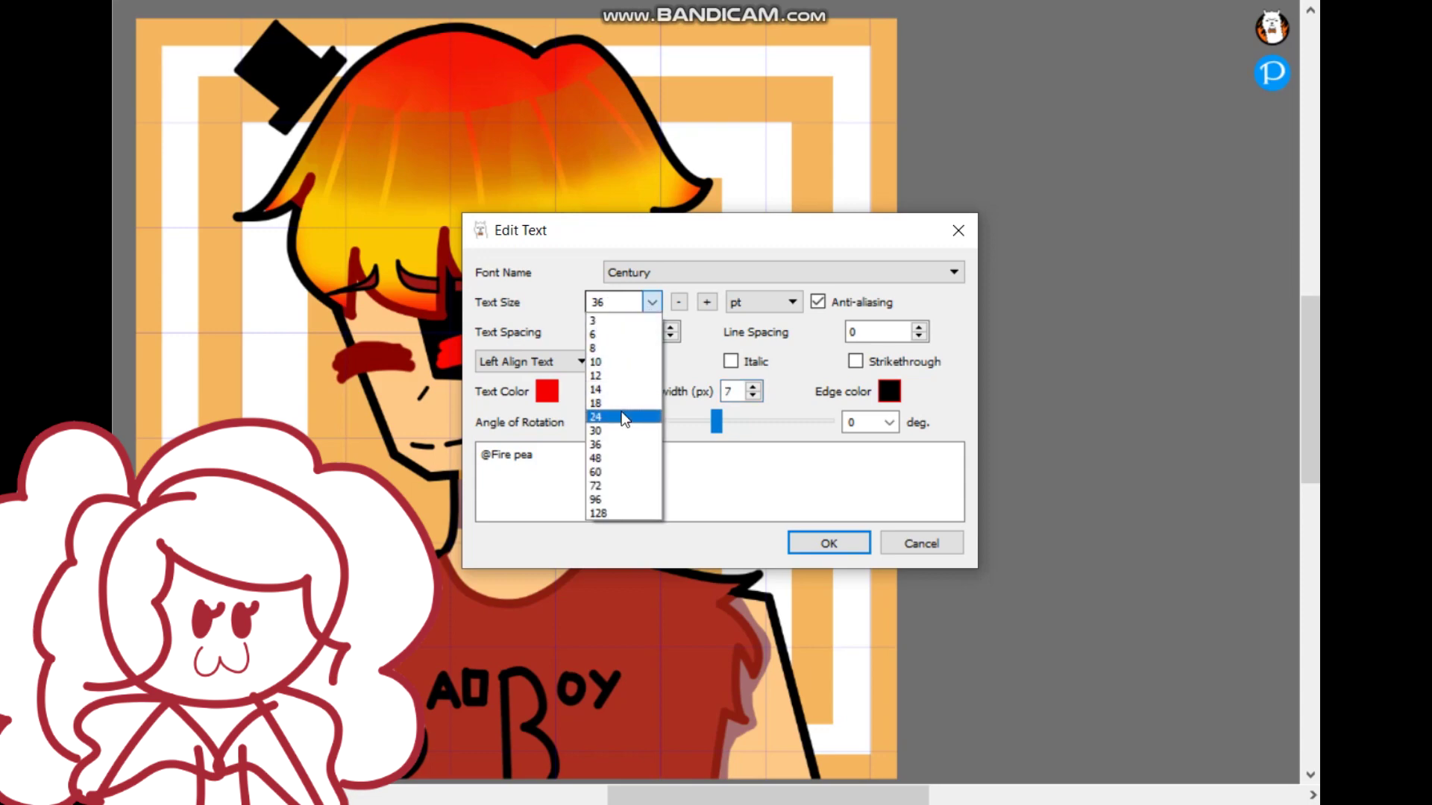
pyautogui.click(619, 440)
pyautogui.click(850, 543)
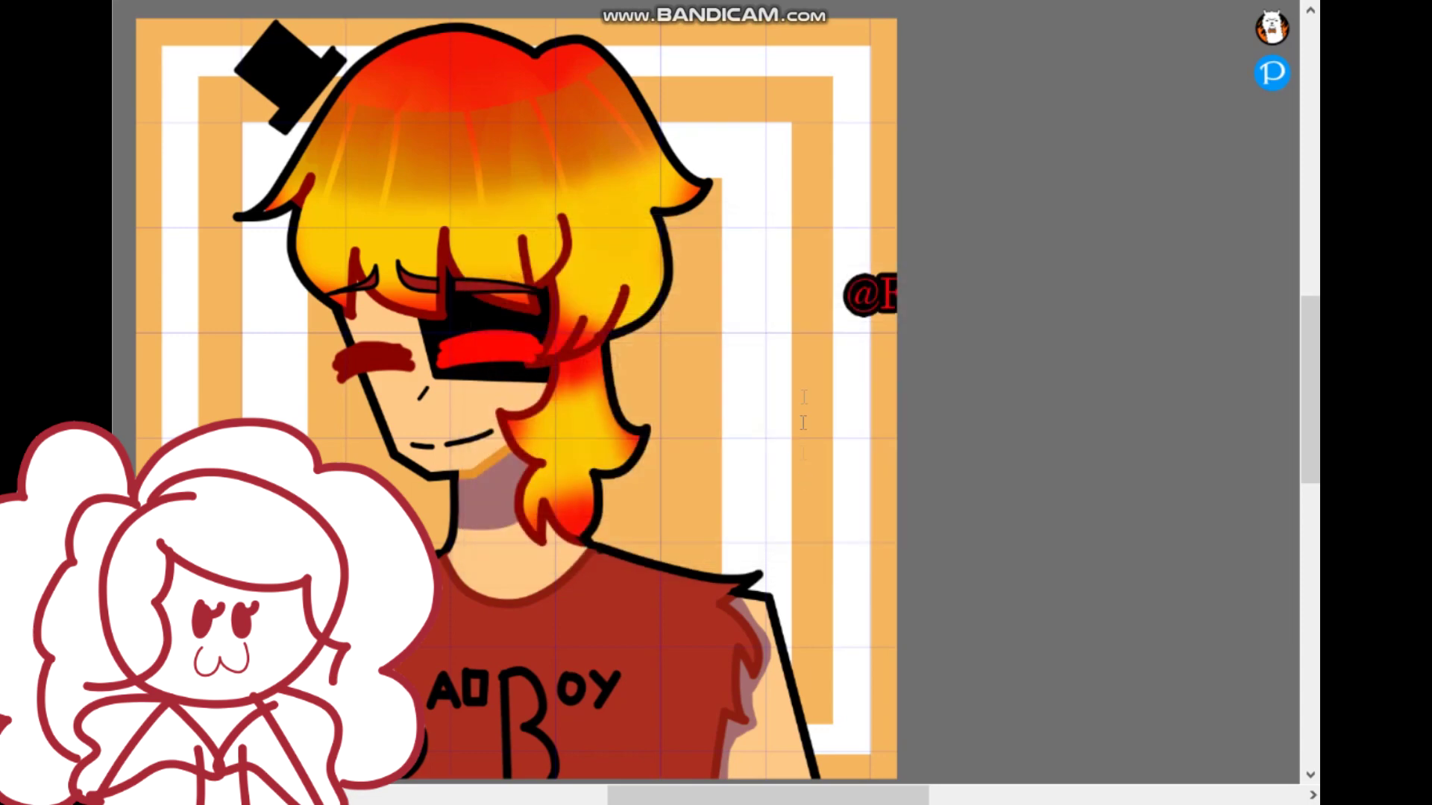